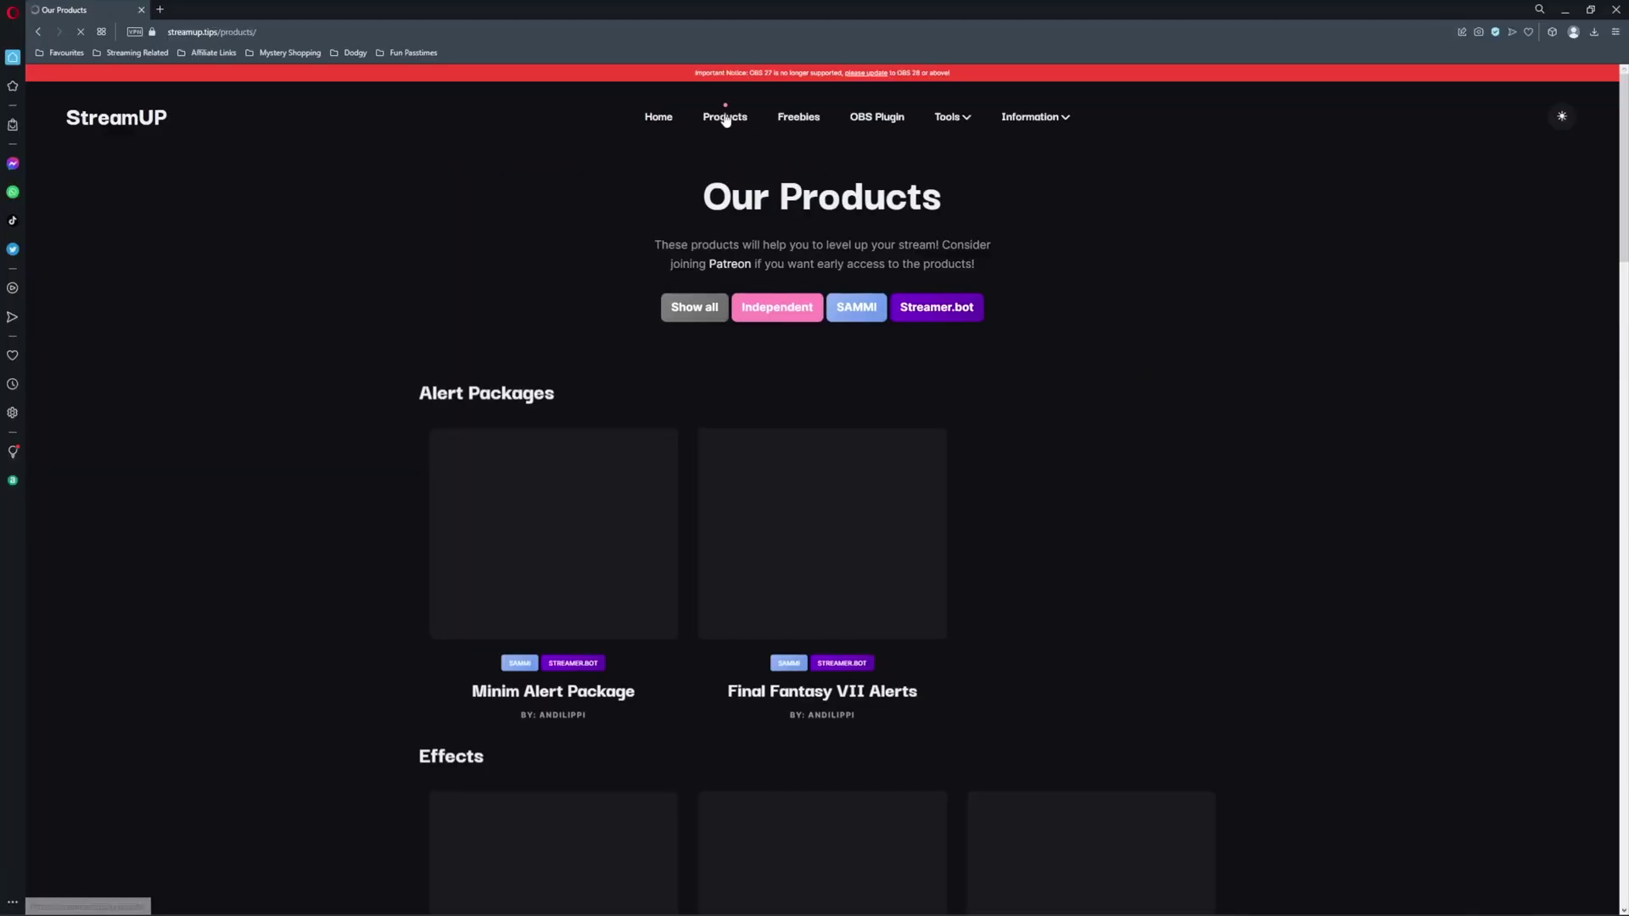
Find the iOS Notification widget on the StreamUP Products page and follow its DOWNLOAD link.
left_click_drag(1623, 122, 1565, 686)
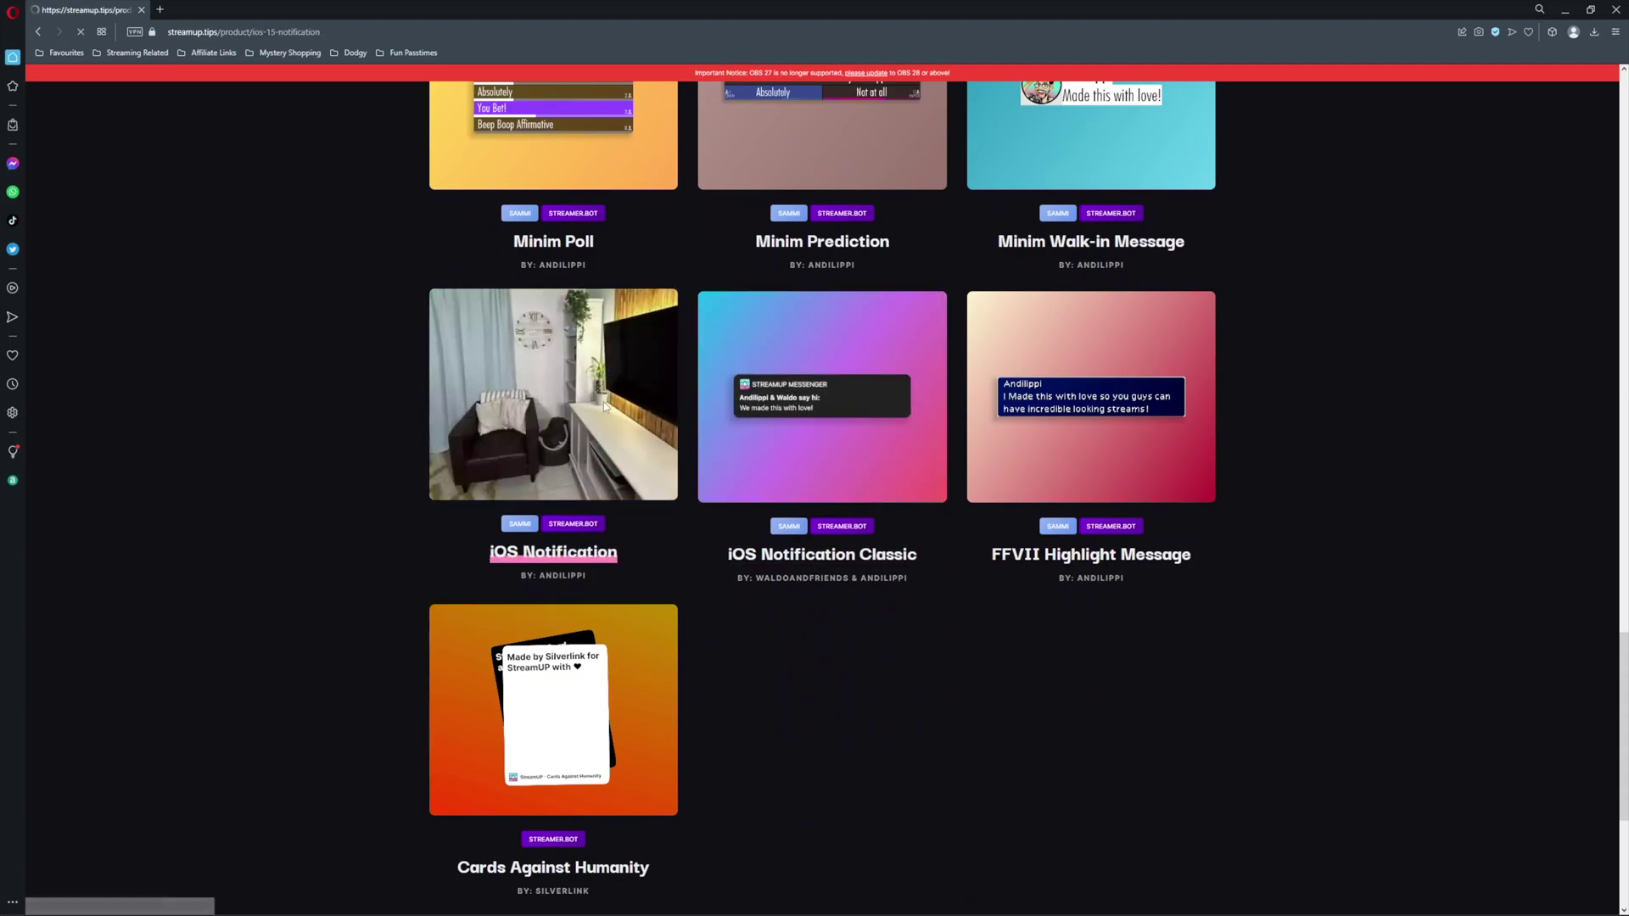
left_click(603, 400)
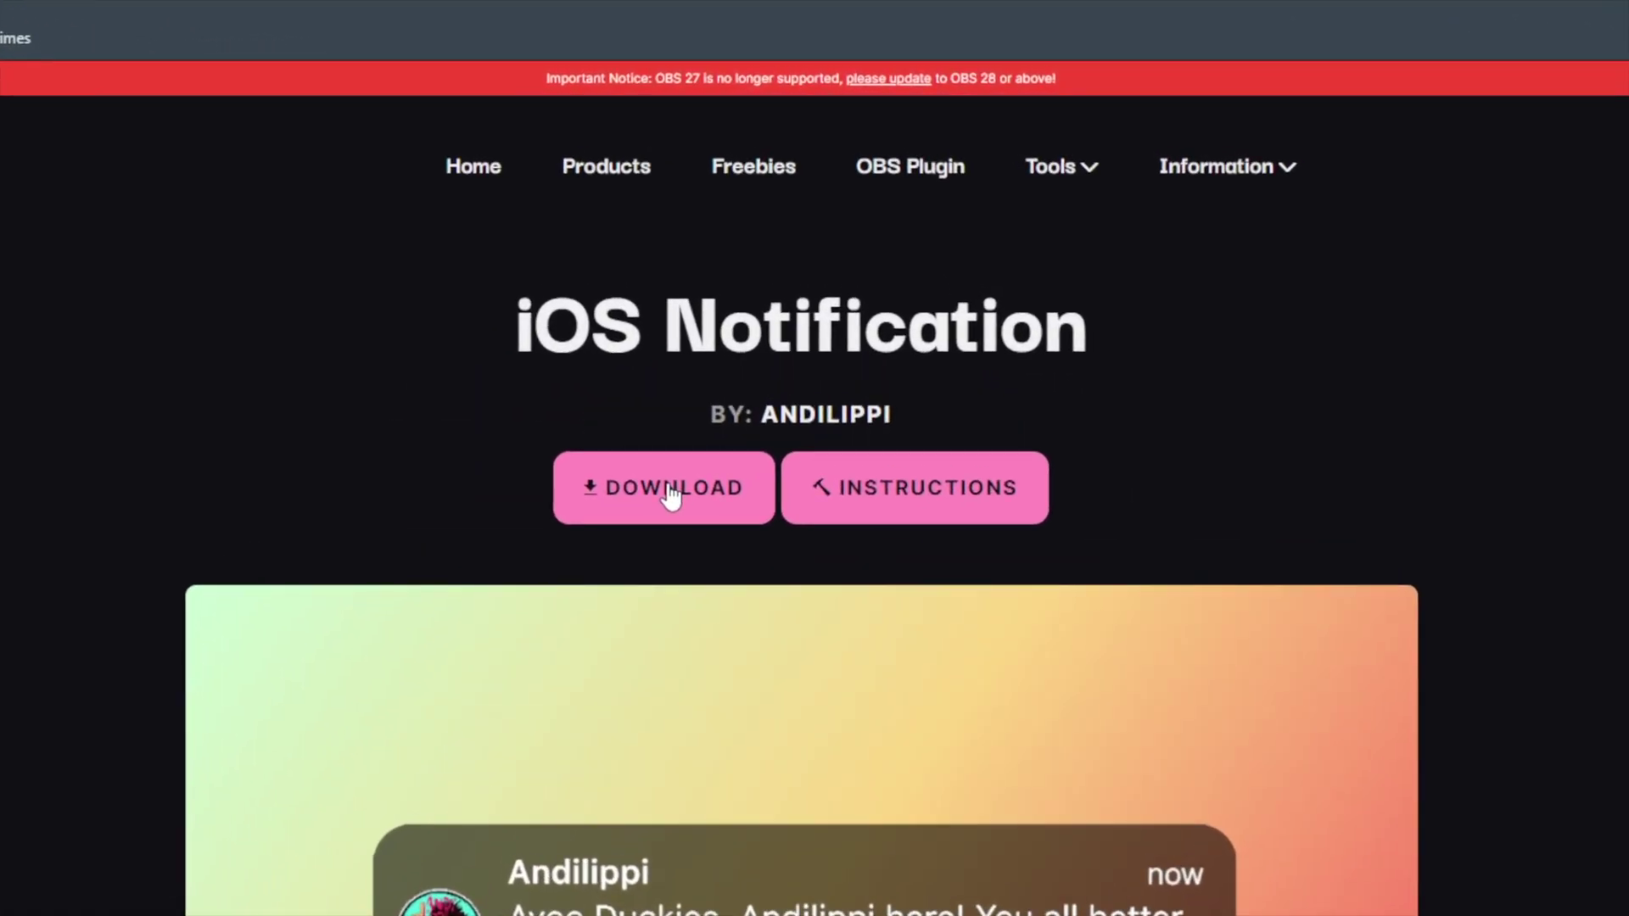
left_click(635, 507)
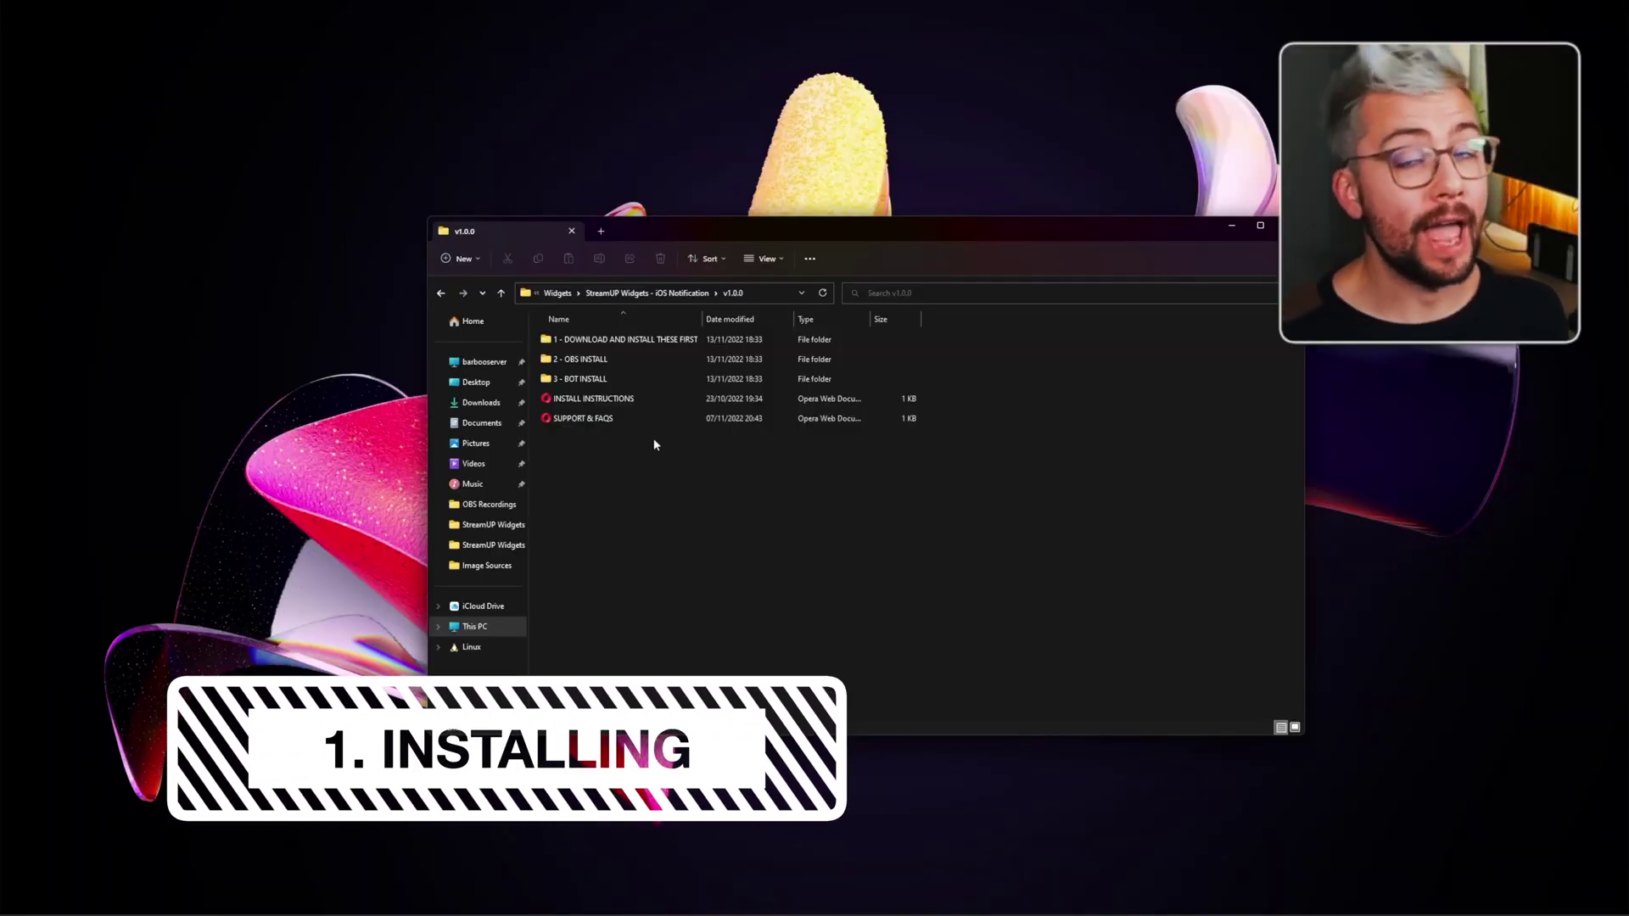
Open the '1 - DOWNLOAD AND INSTALL THESE FIRST' folder and review the San Francisco Font download page.
double_click(573, 339)
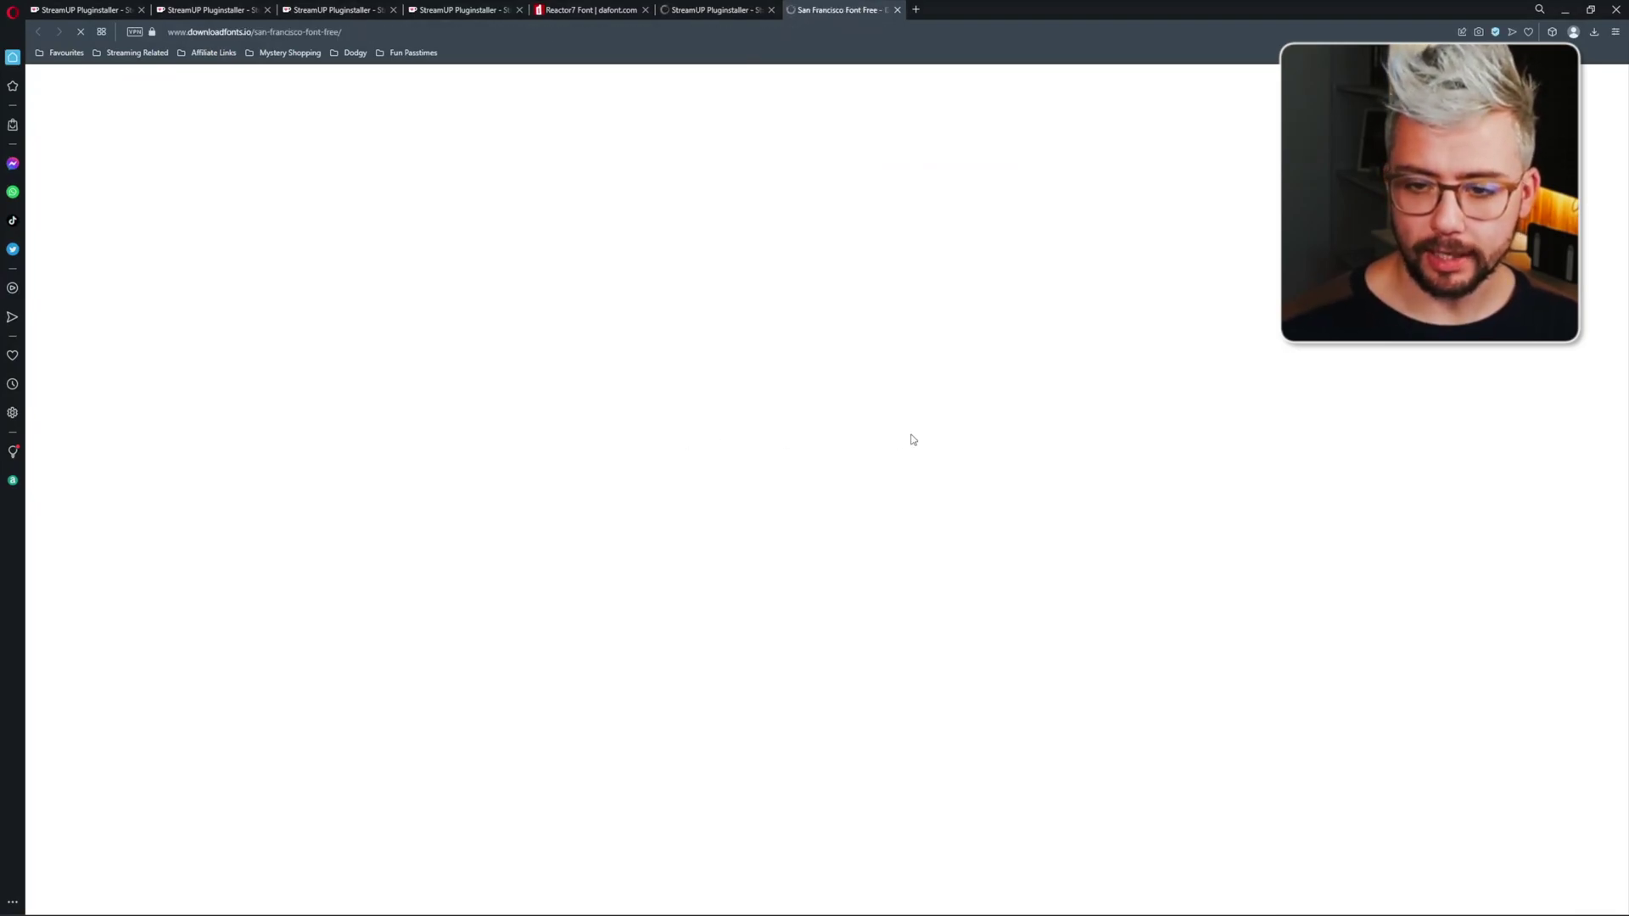
scroll(828, 399, "down", 15)
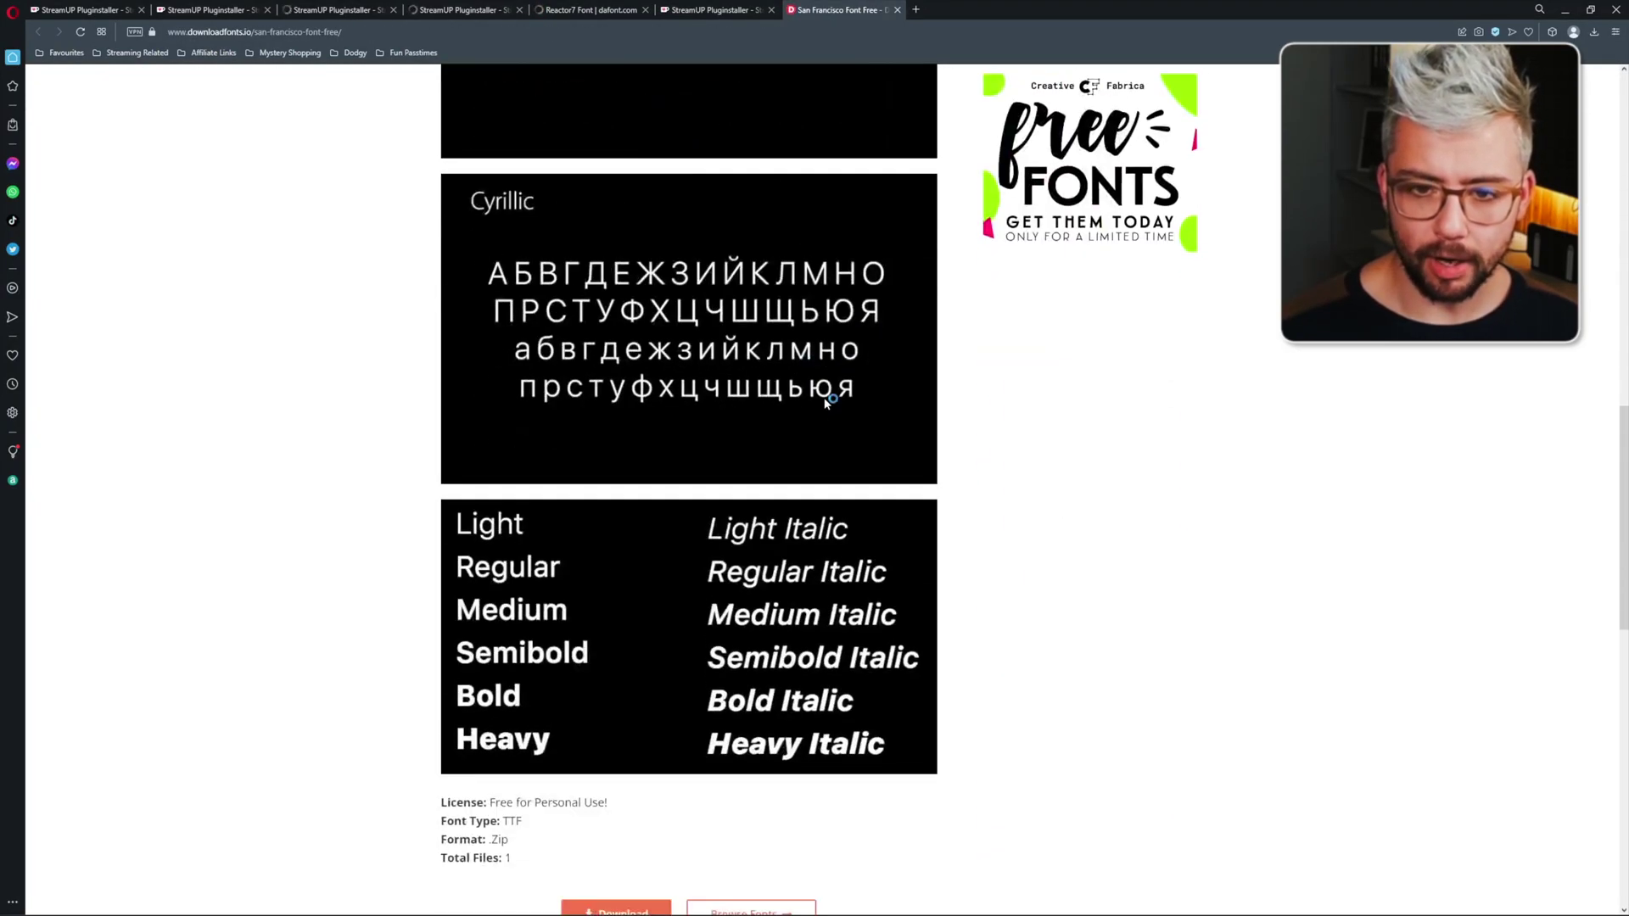
scroll(829, 400, "down", 7)
scroll(617, 506, "up", 3)
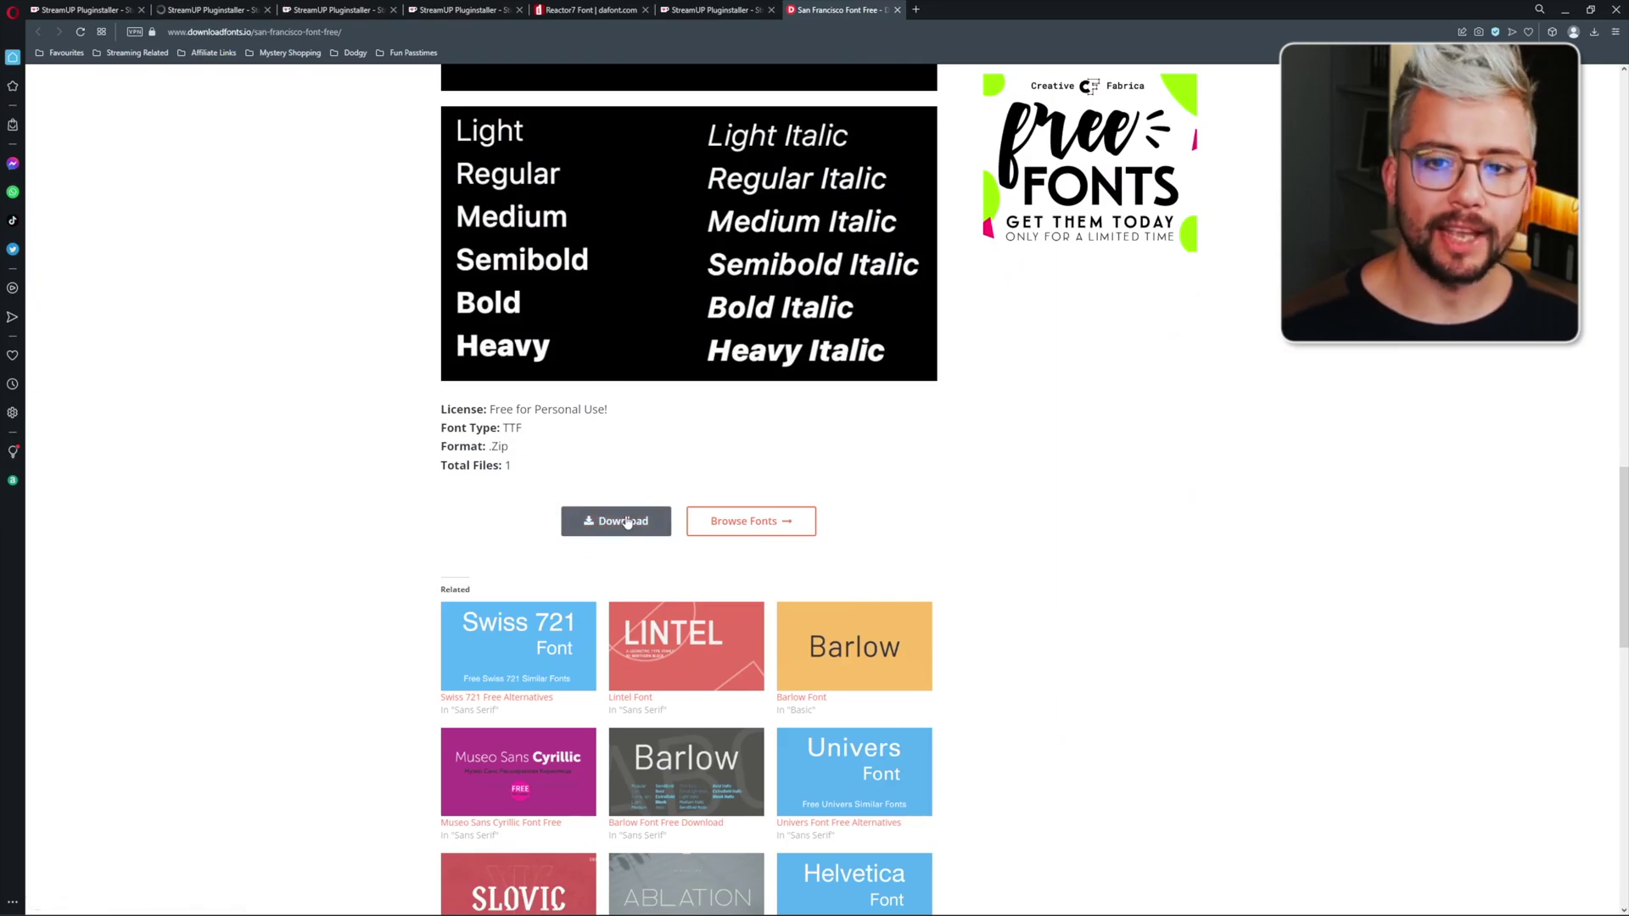
left_click(1566, 9)
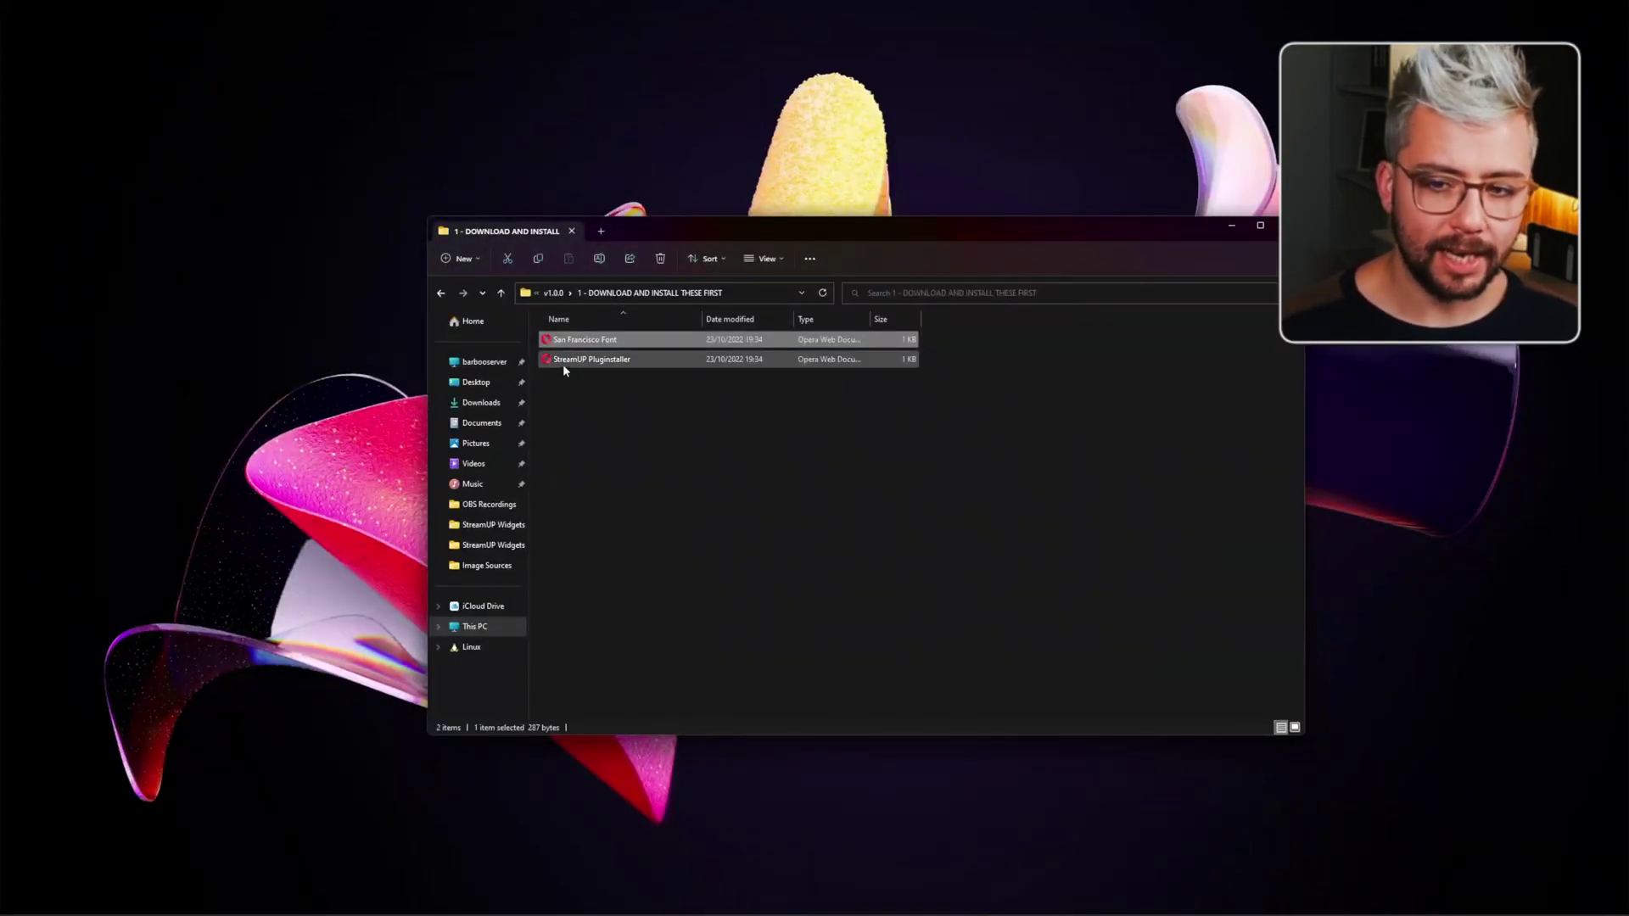
Open the StreamUP Pluginstaller shortcut and look through its free Ko-fi page.
double_click(604, 361)
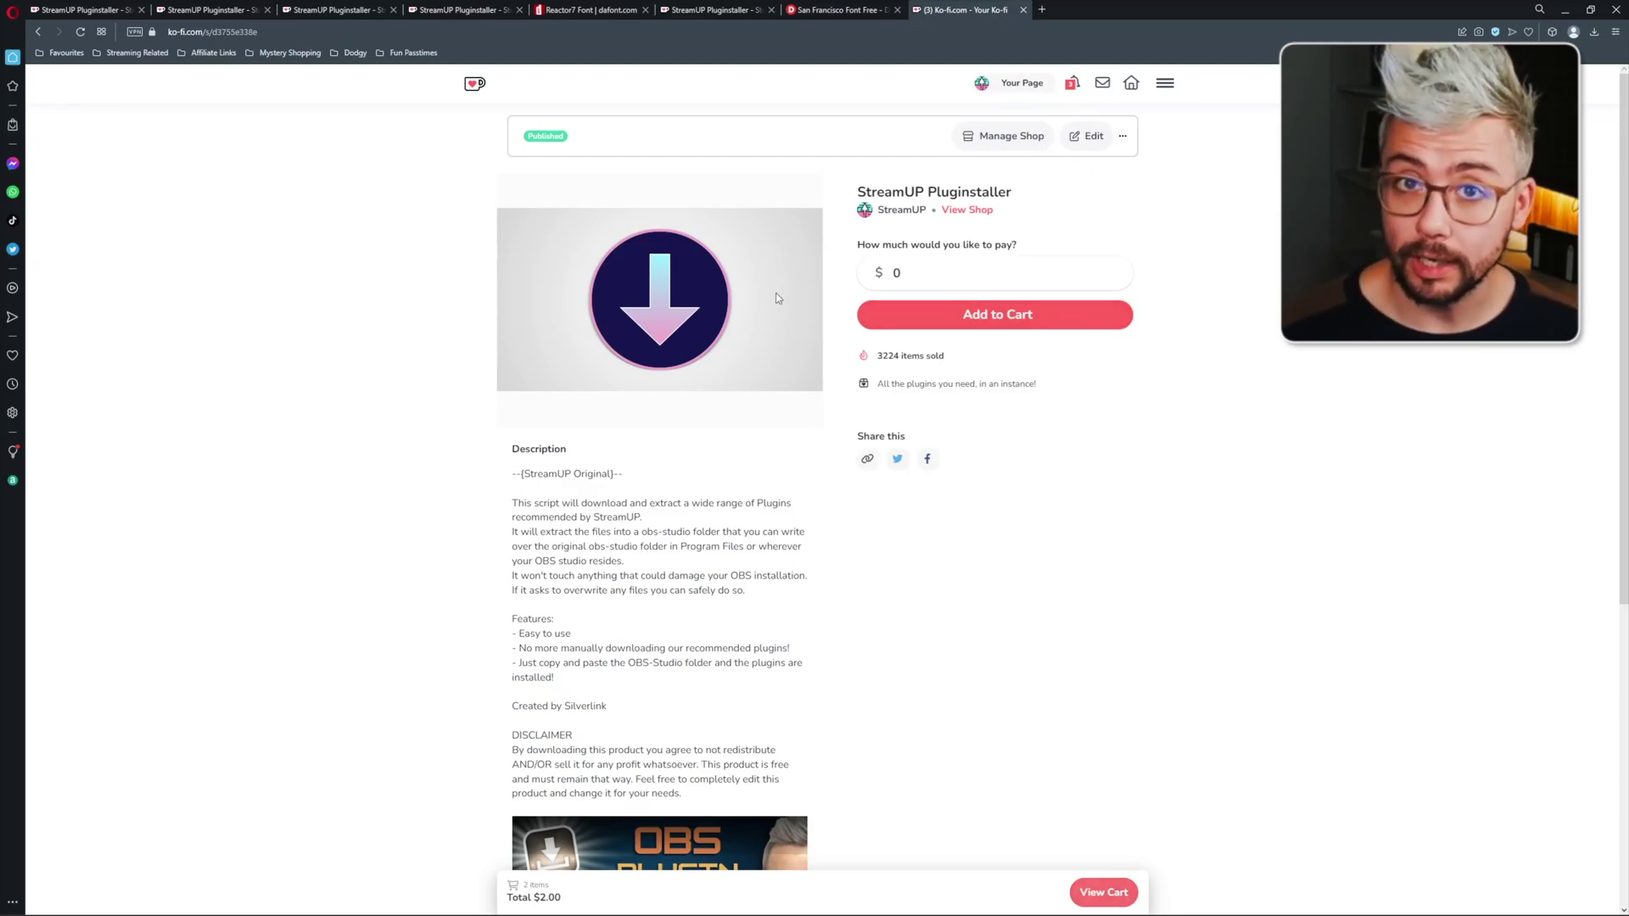
scroll(778, 298, "down", 4)
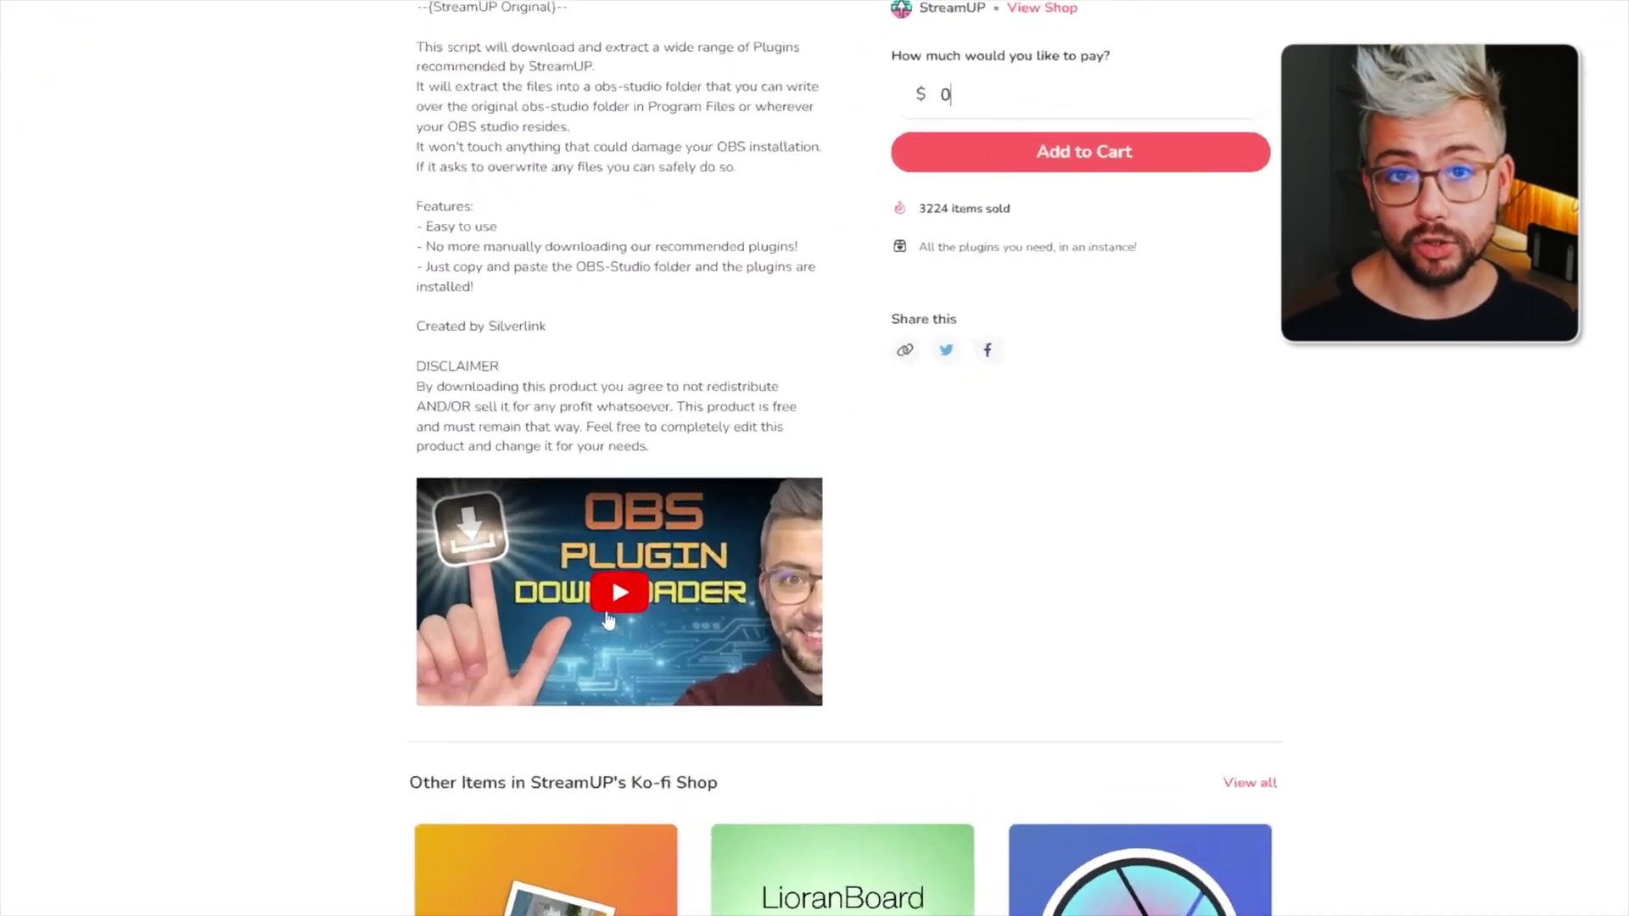
scroll(403, 616, "down", 1)
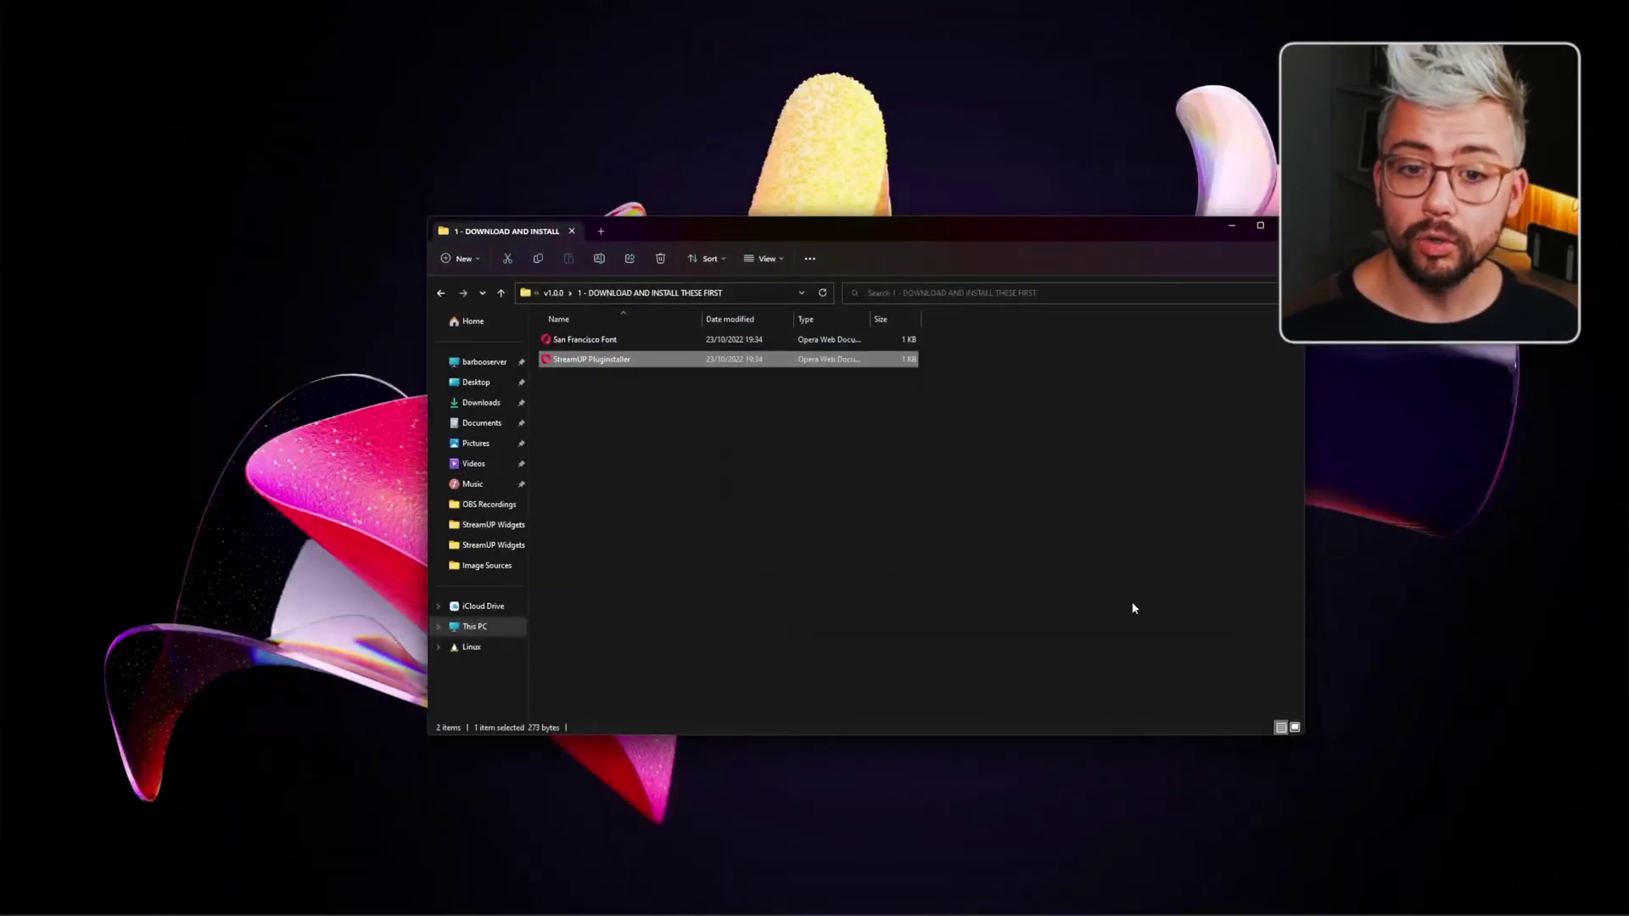
Load the .StreamUP file from iOS Notification > v1.0.0 > 2 - OBS INSTALL through Tools > StreamUP.
left_click(553, 293)
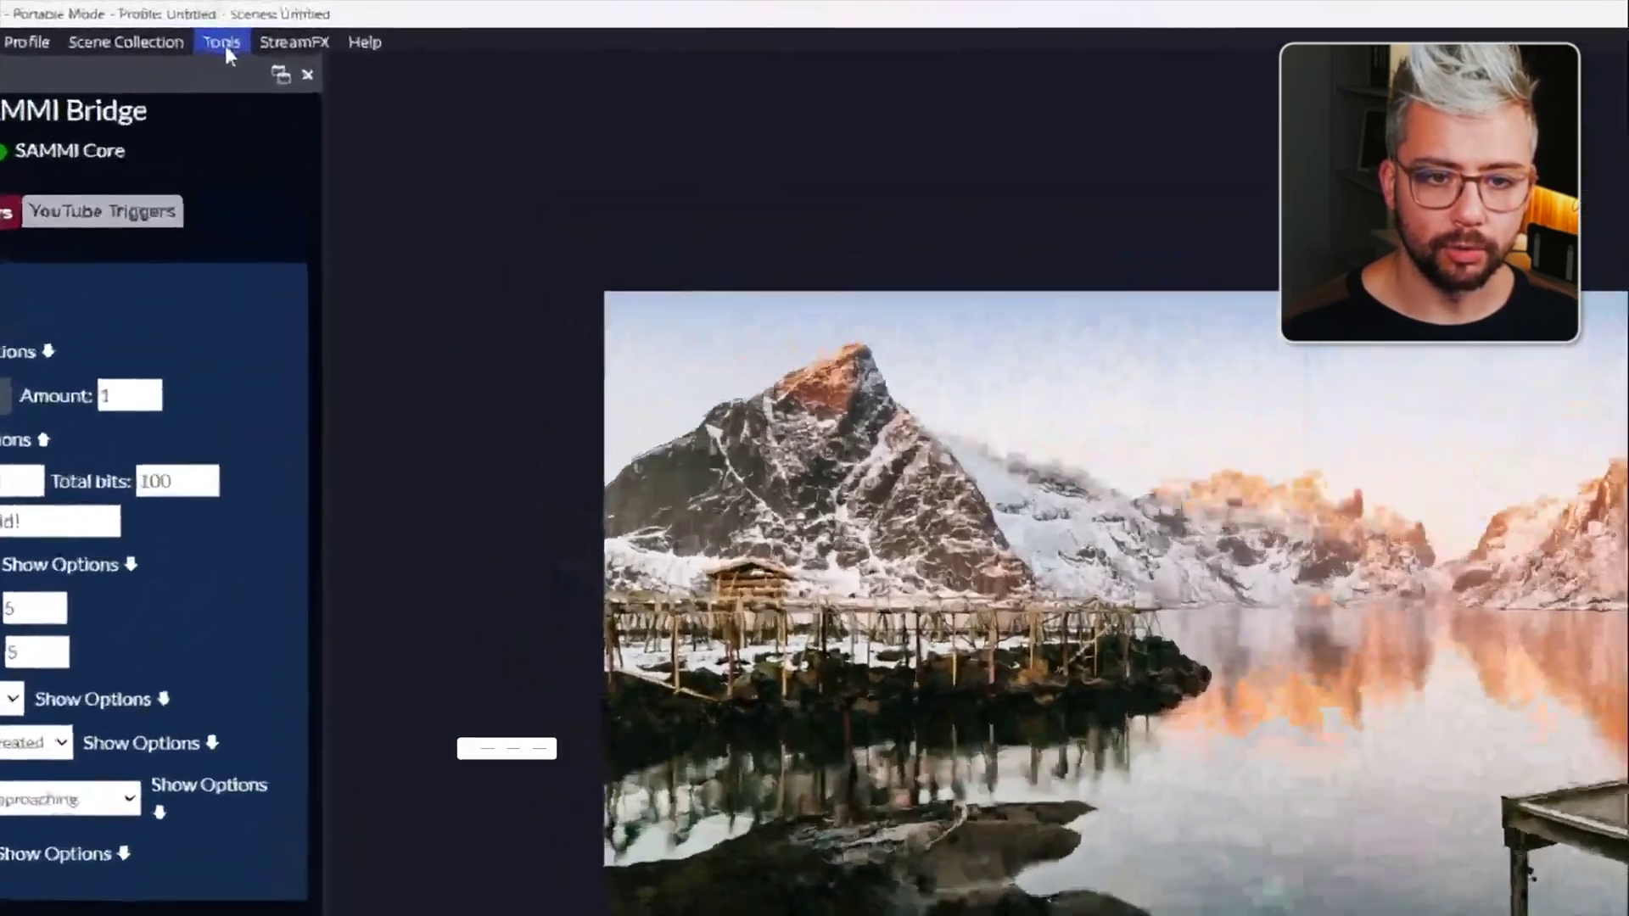
left_click(231, 23)
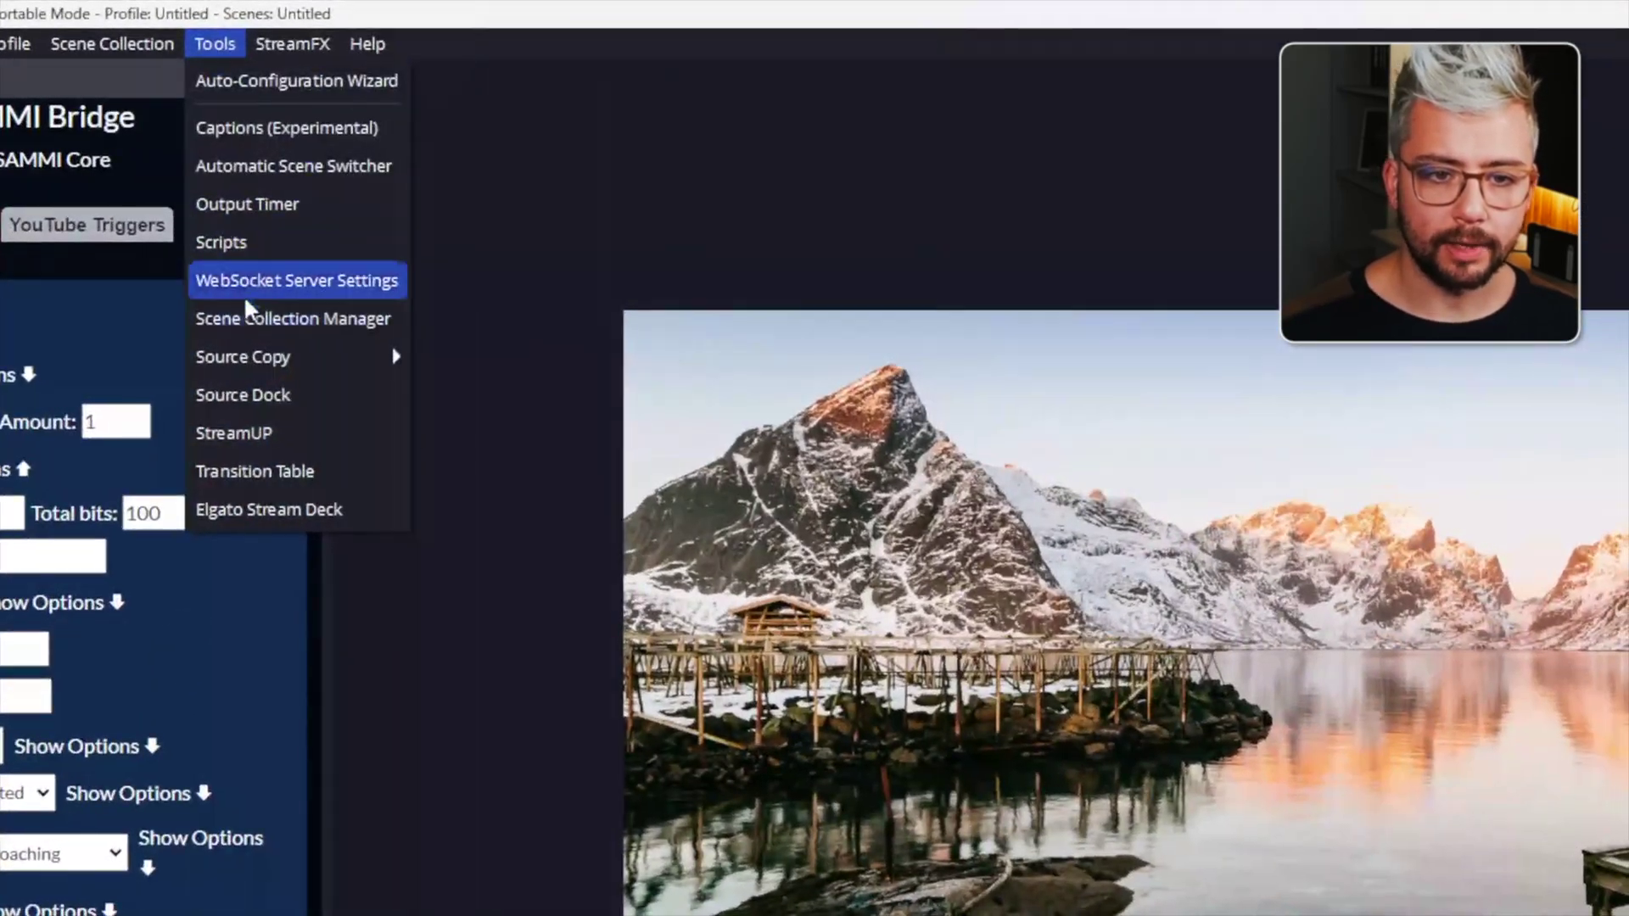
left_click(255, 436)
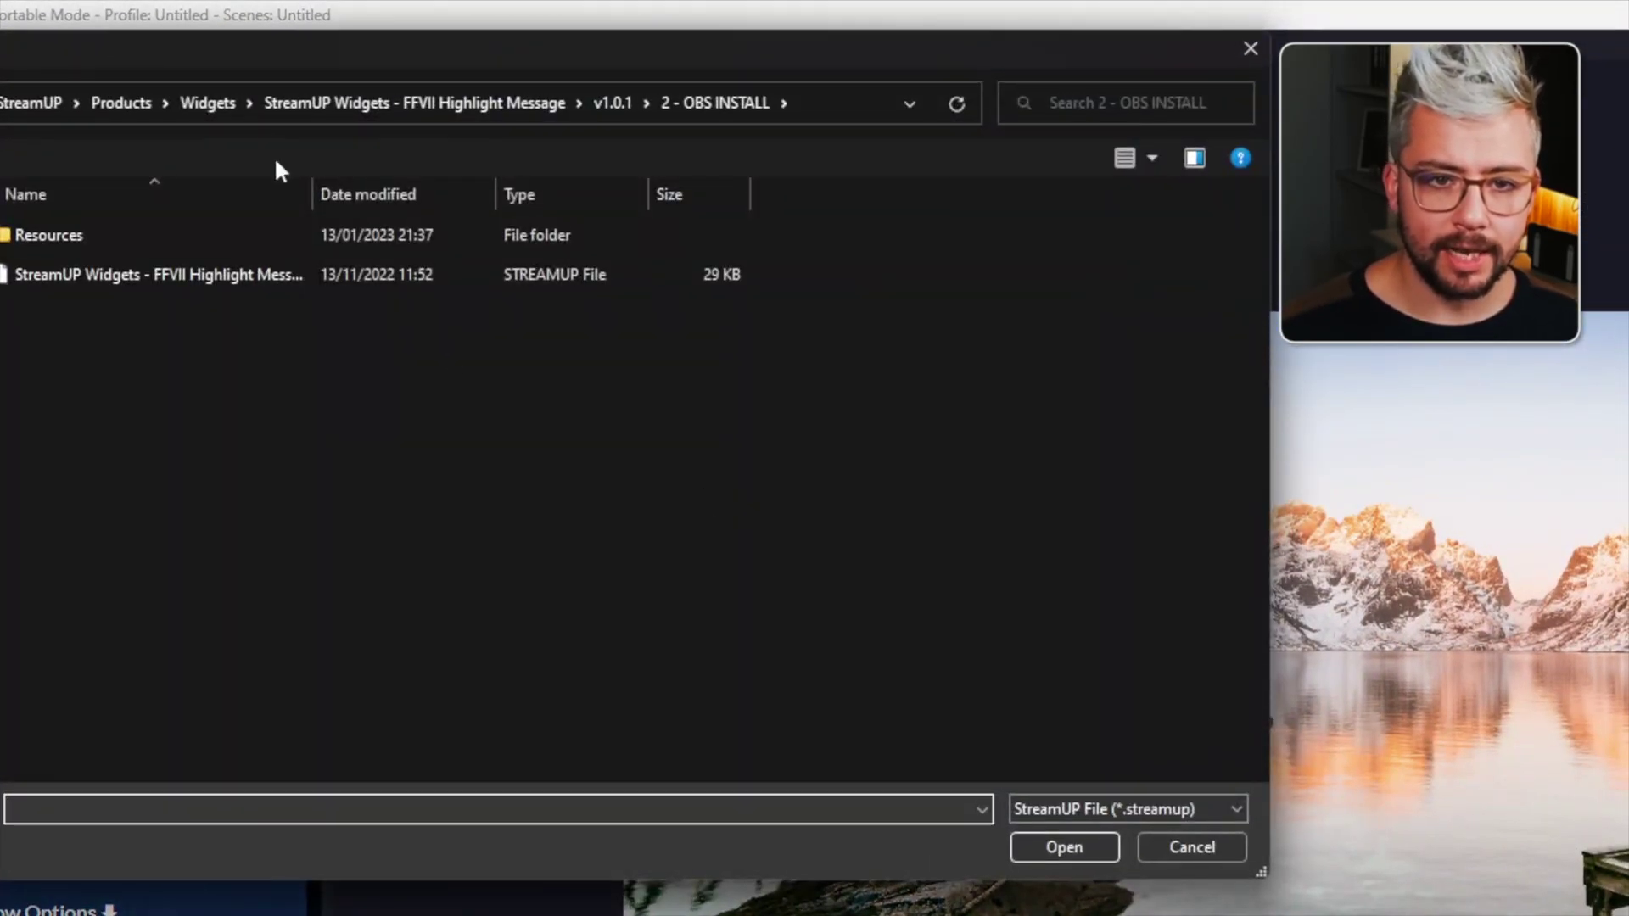
left_click(212, 100)
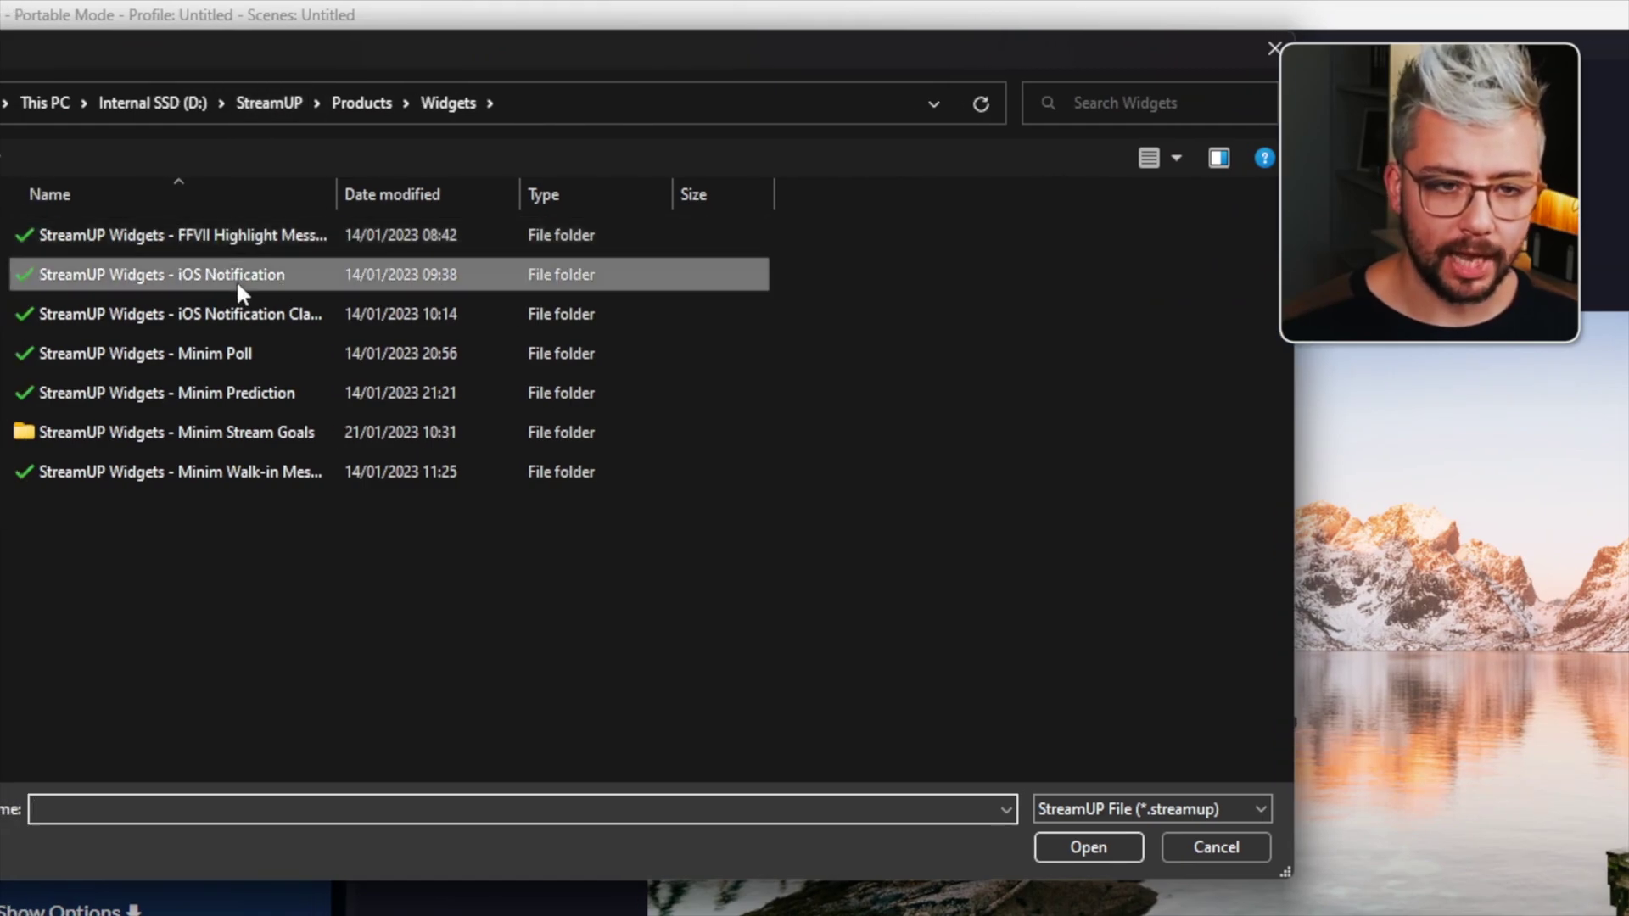
double_click(236, 278)
double_click(109, 274)
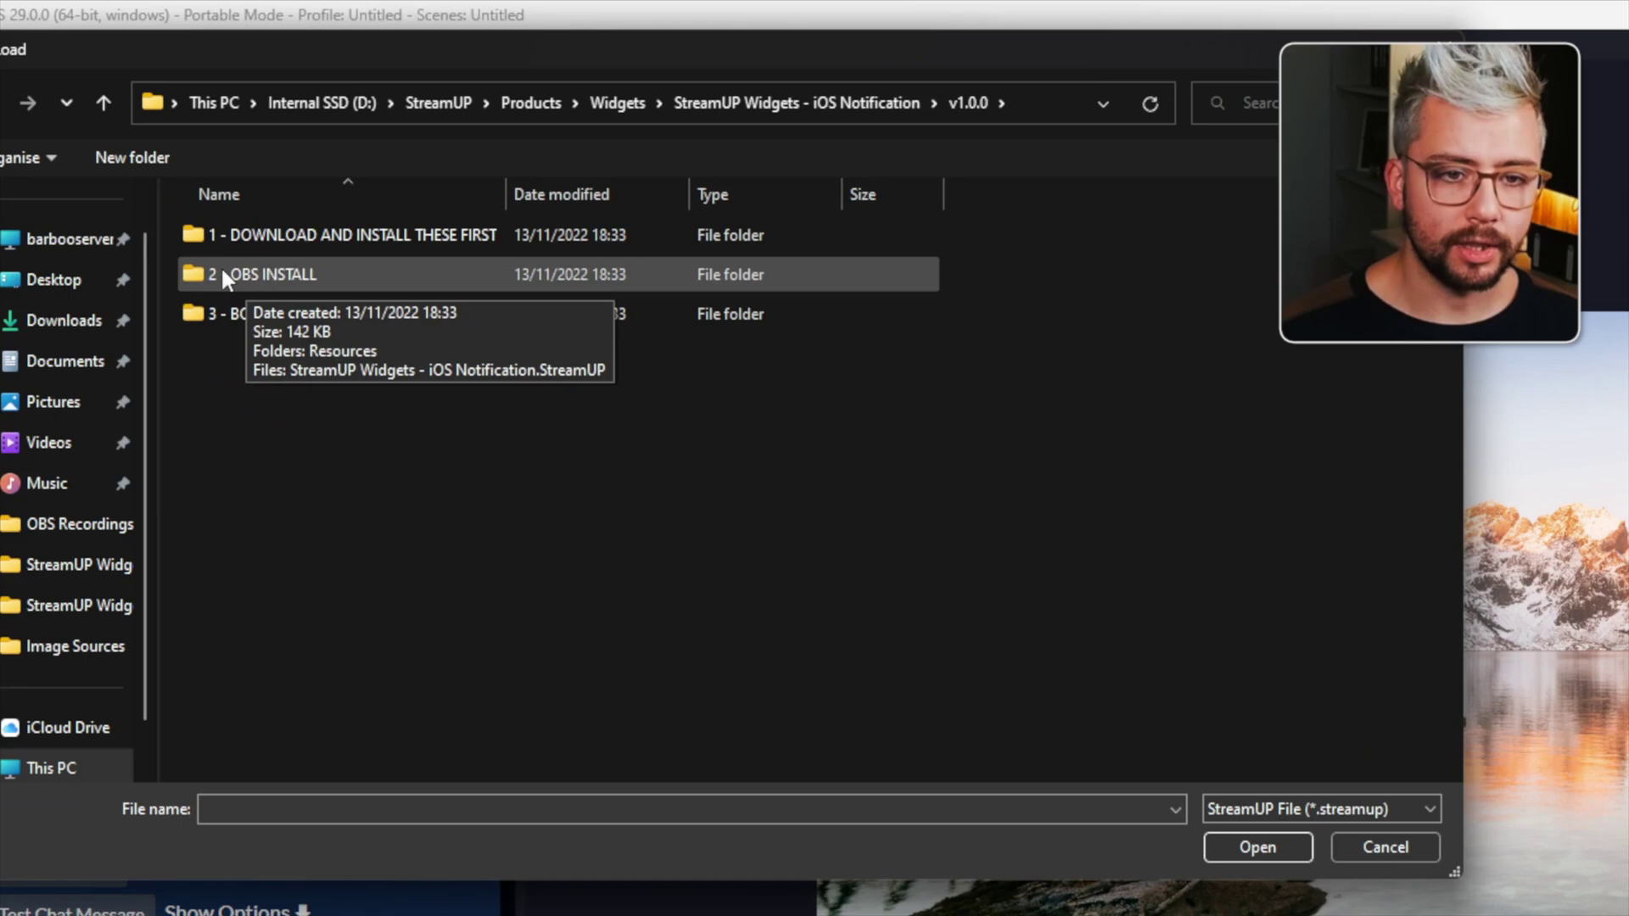
double_click(246, 273)
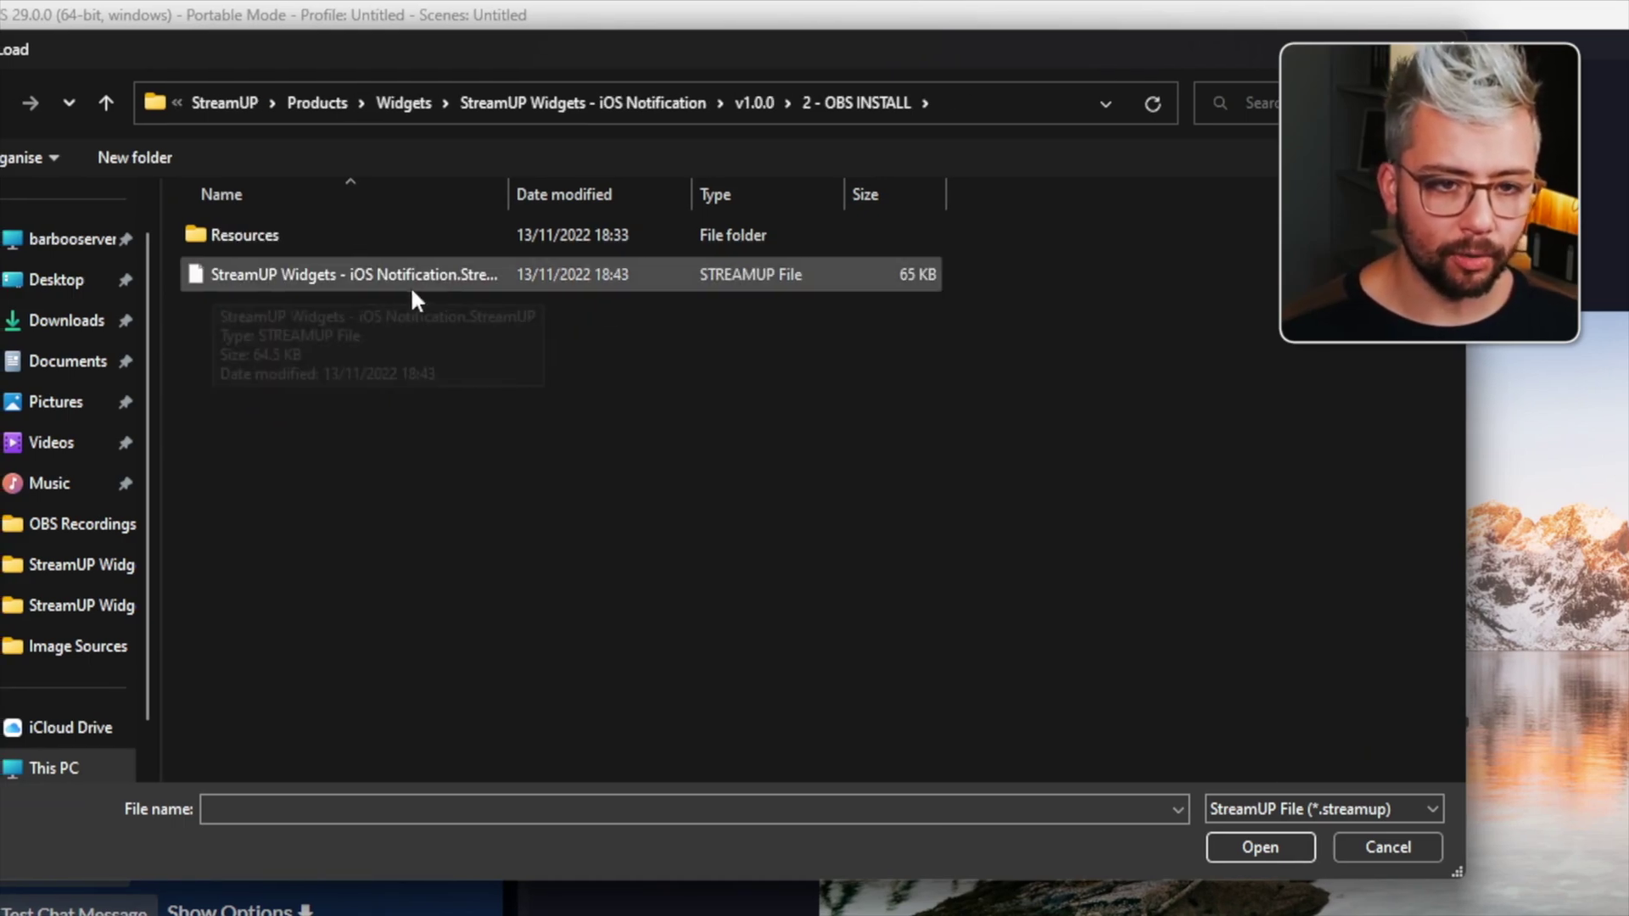
double_click(465, 274)
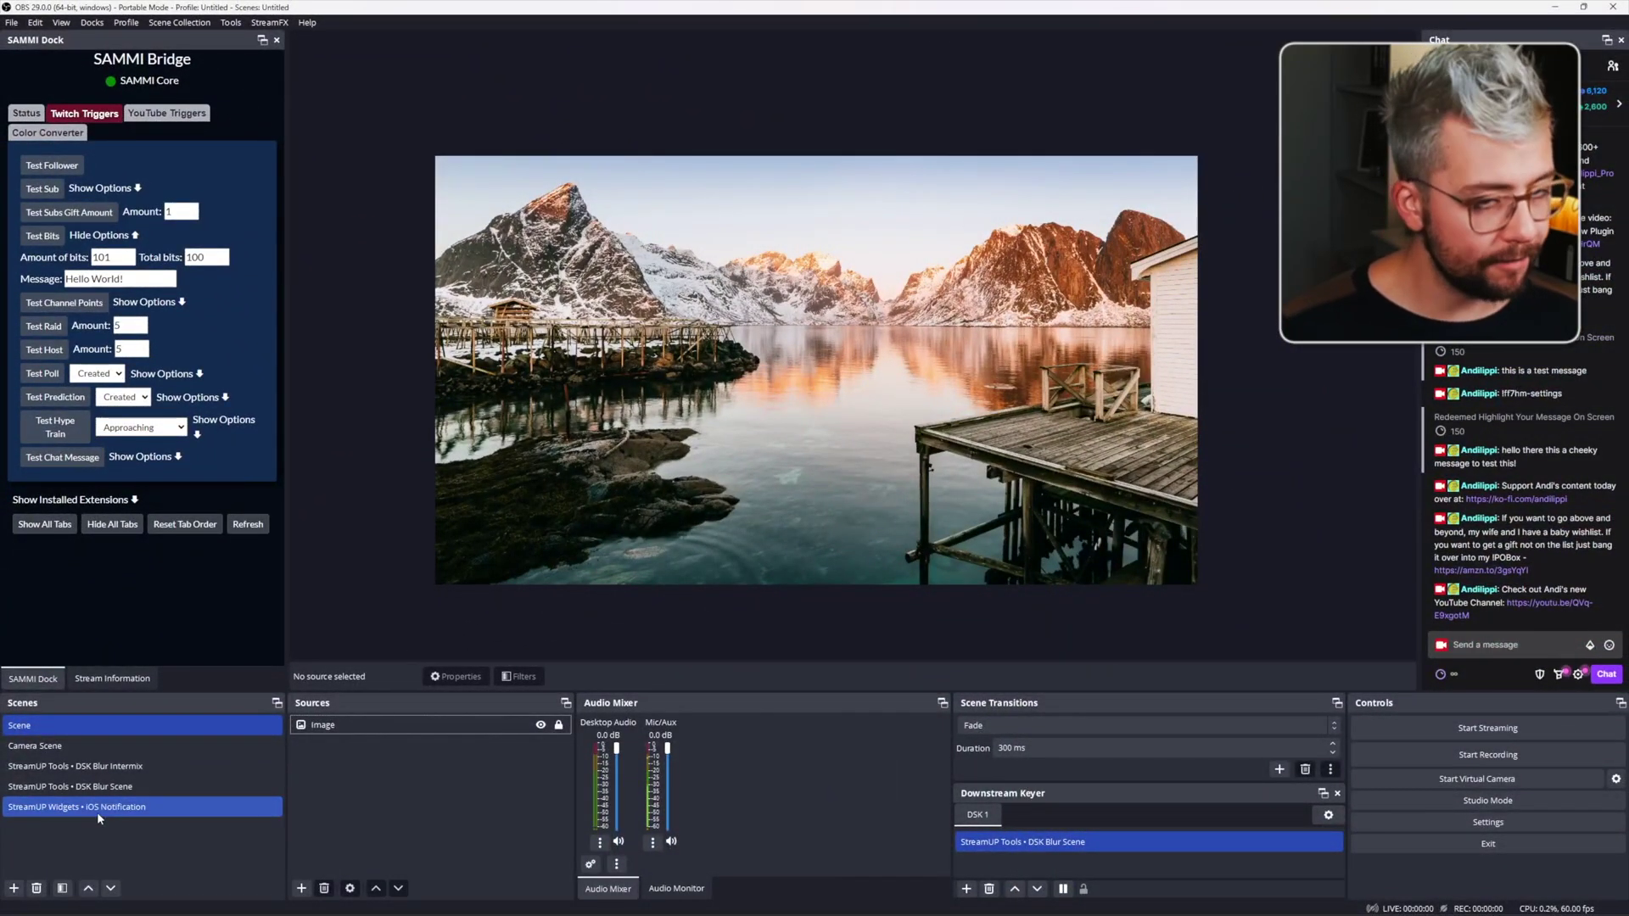
Preview the DSK Blur Scene, DSK Blur Intermix and iOS Notification scenes in turn.
left_click(90, 789)
left_click(68, 766)
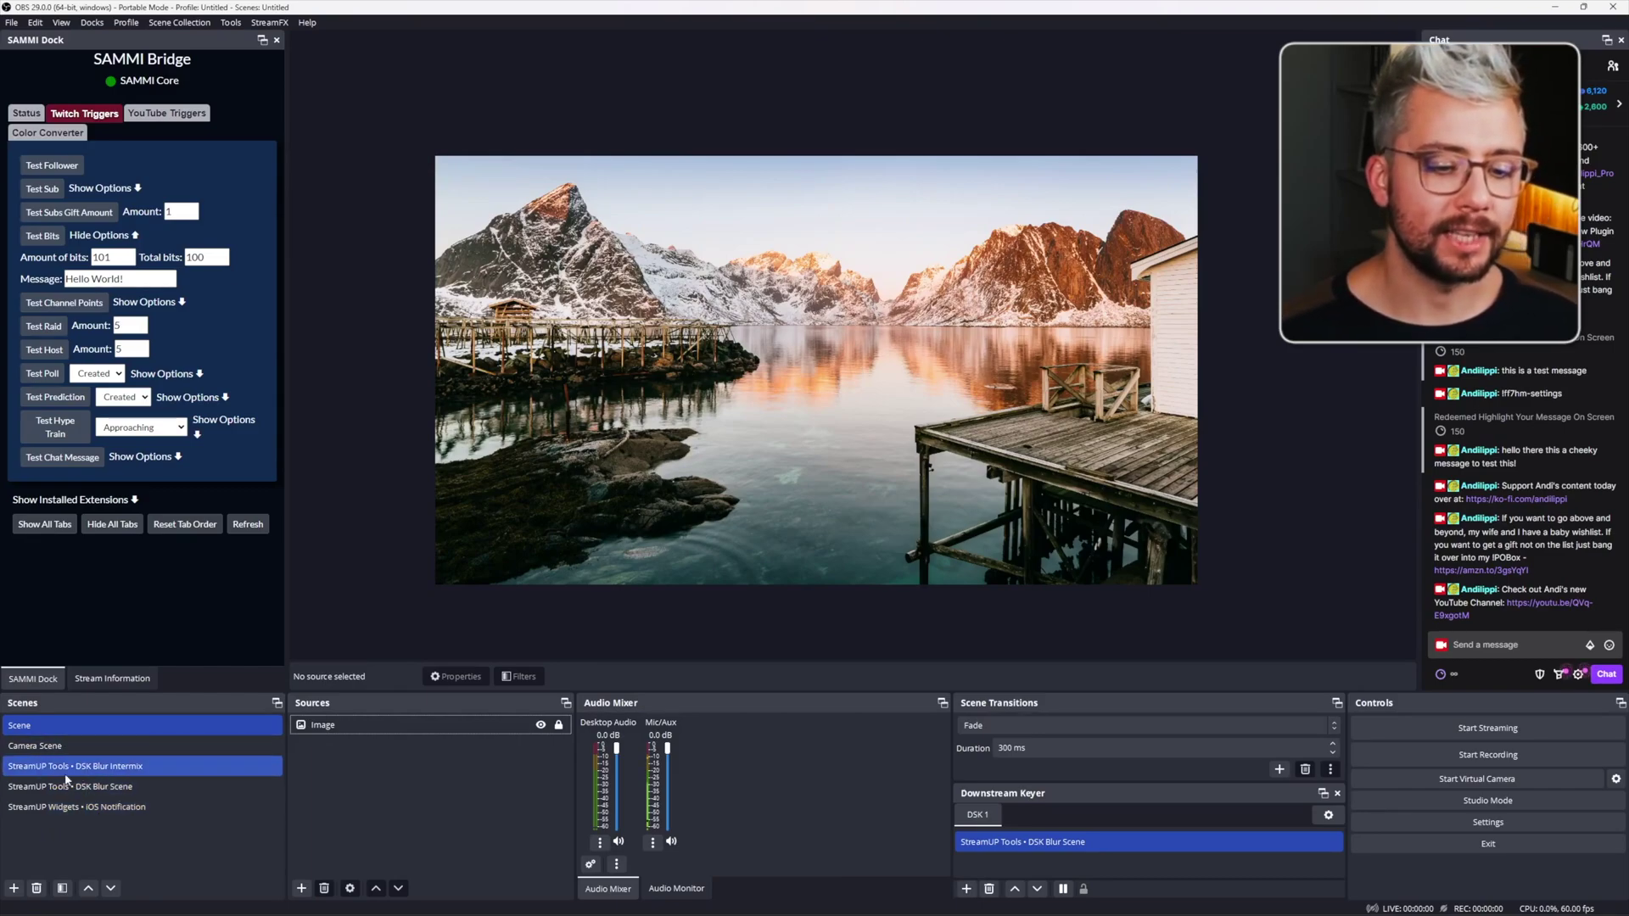
left_click(129, 809)
left_click(105, 789)
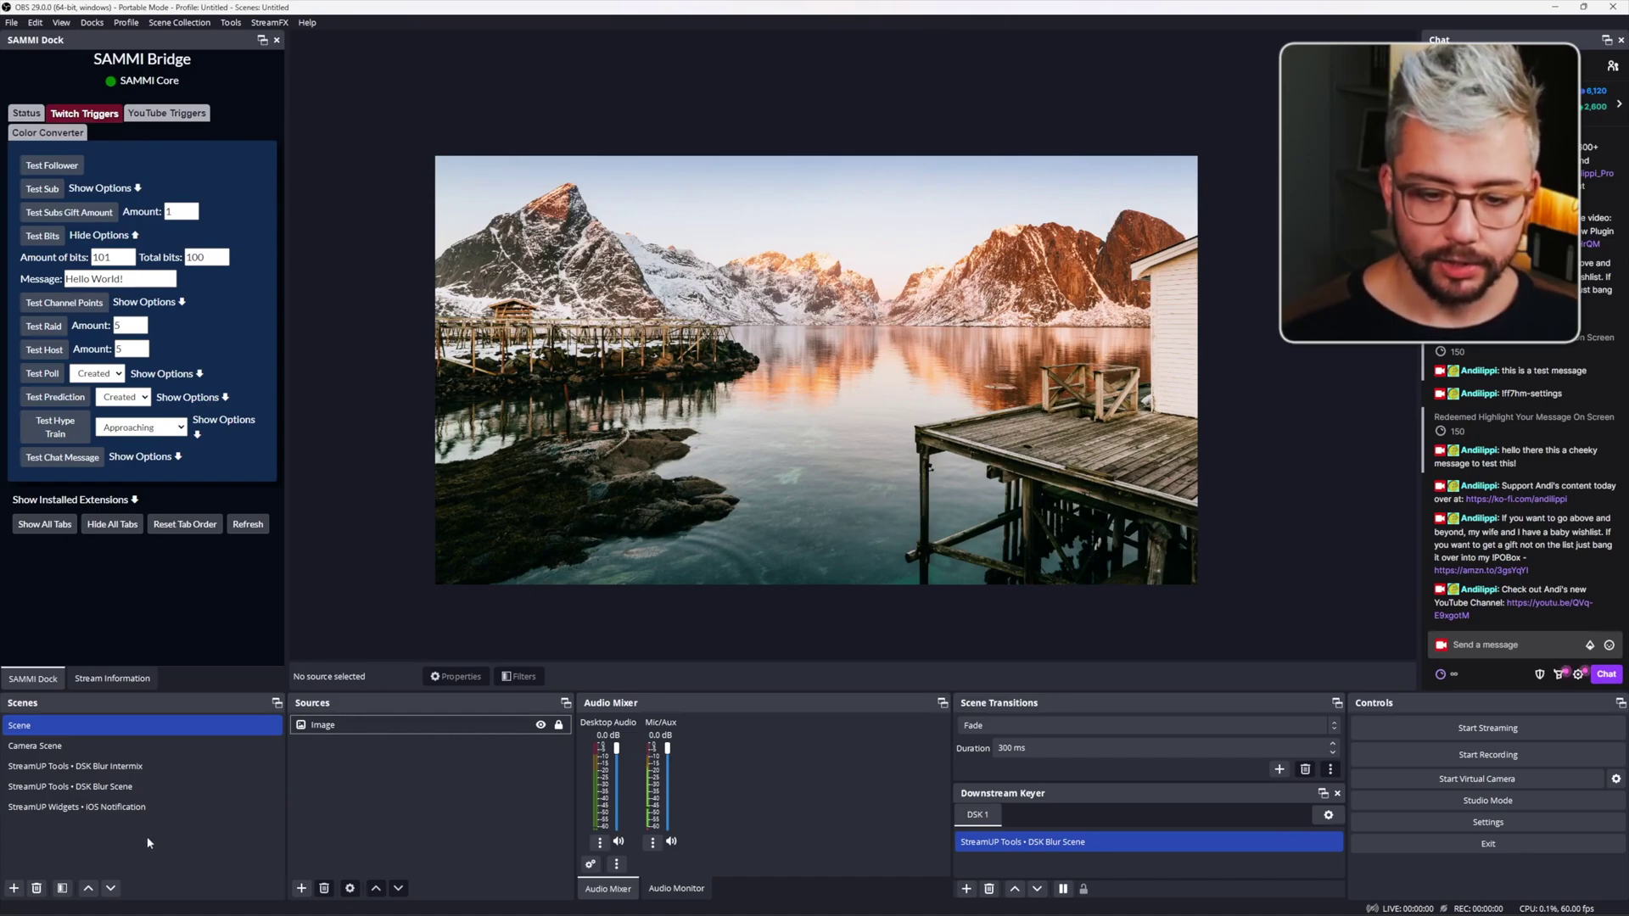
left_click(129, 807)
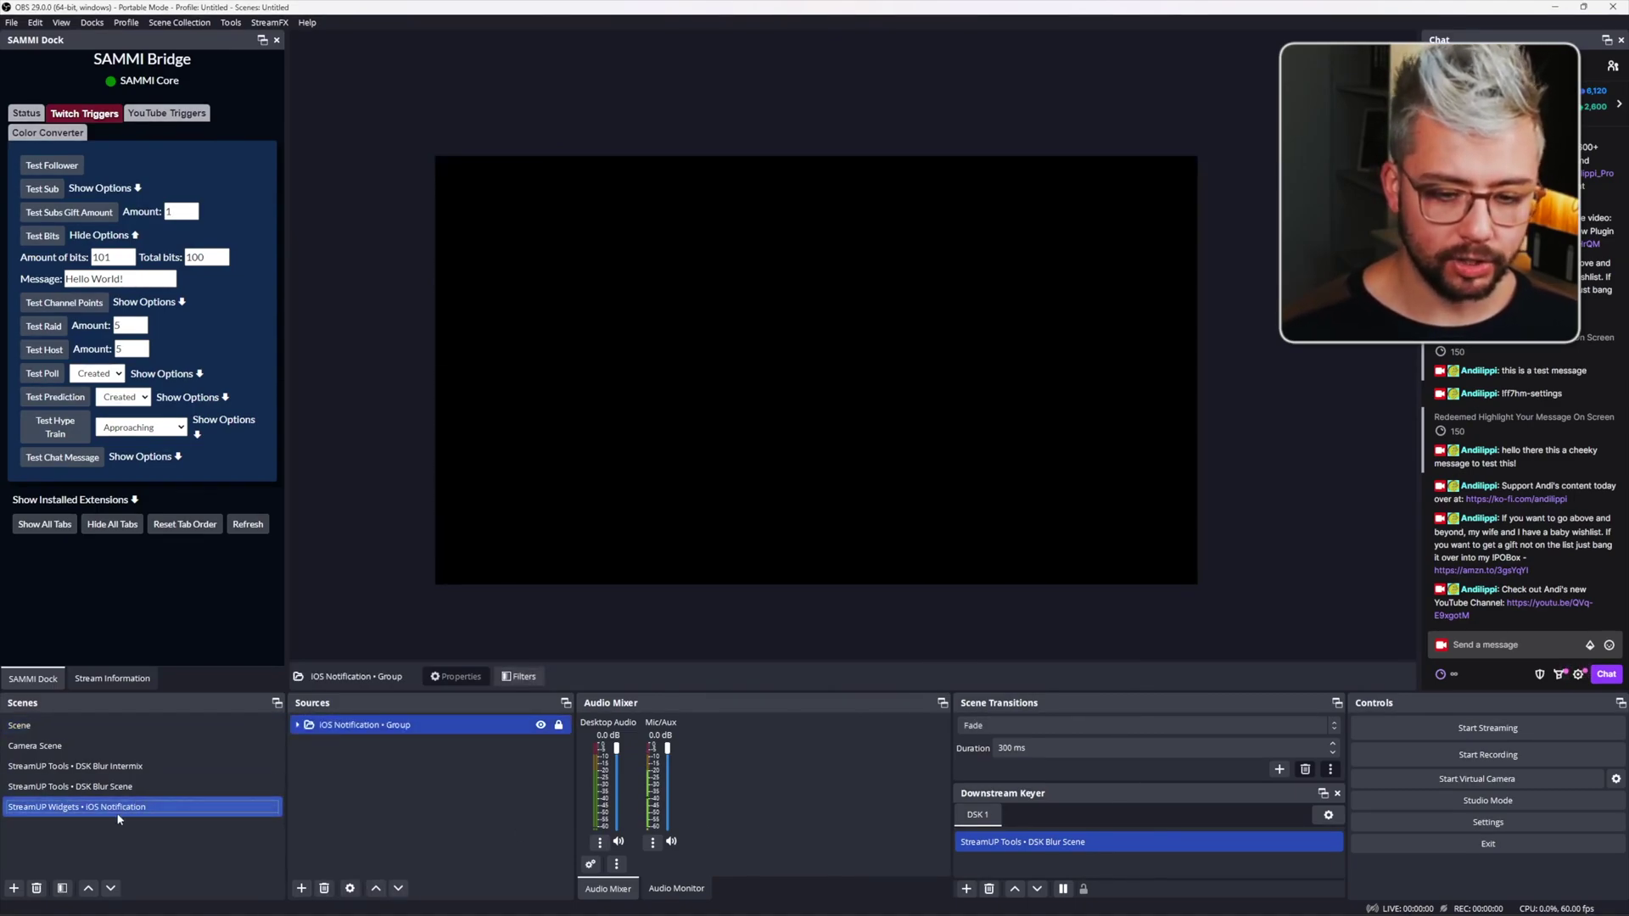
Open the iOS Notification scene's Filters window and park it off to the right.
right_click(141, 811)
left_click(195, 733)
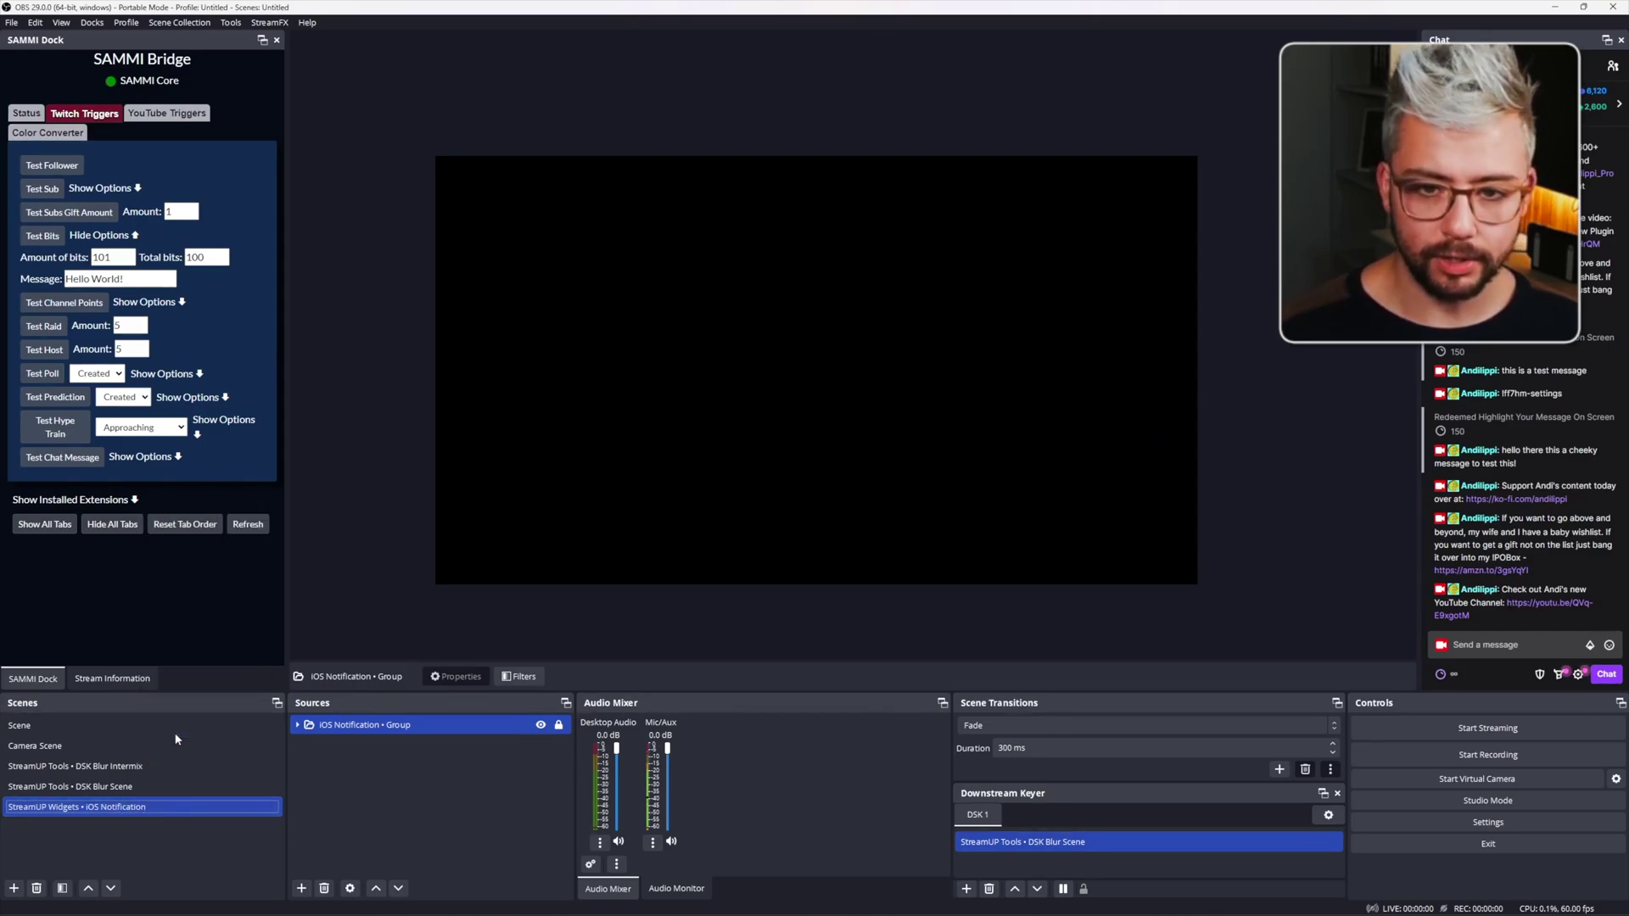
left_click_drag(694, 219, 744, 388)
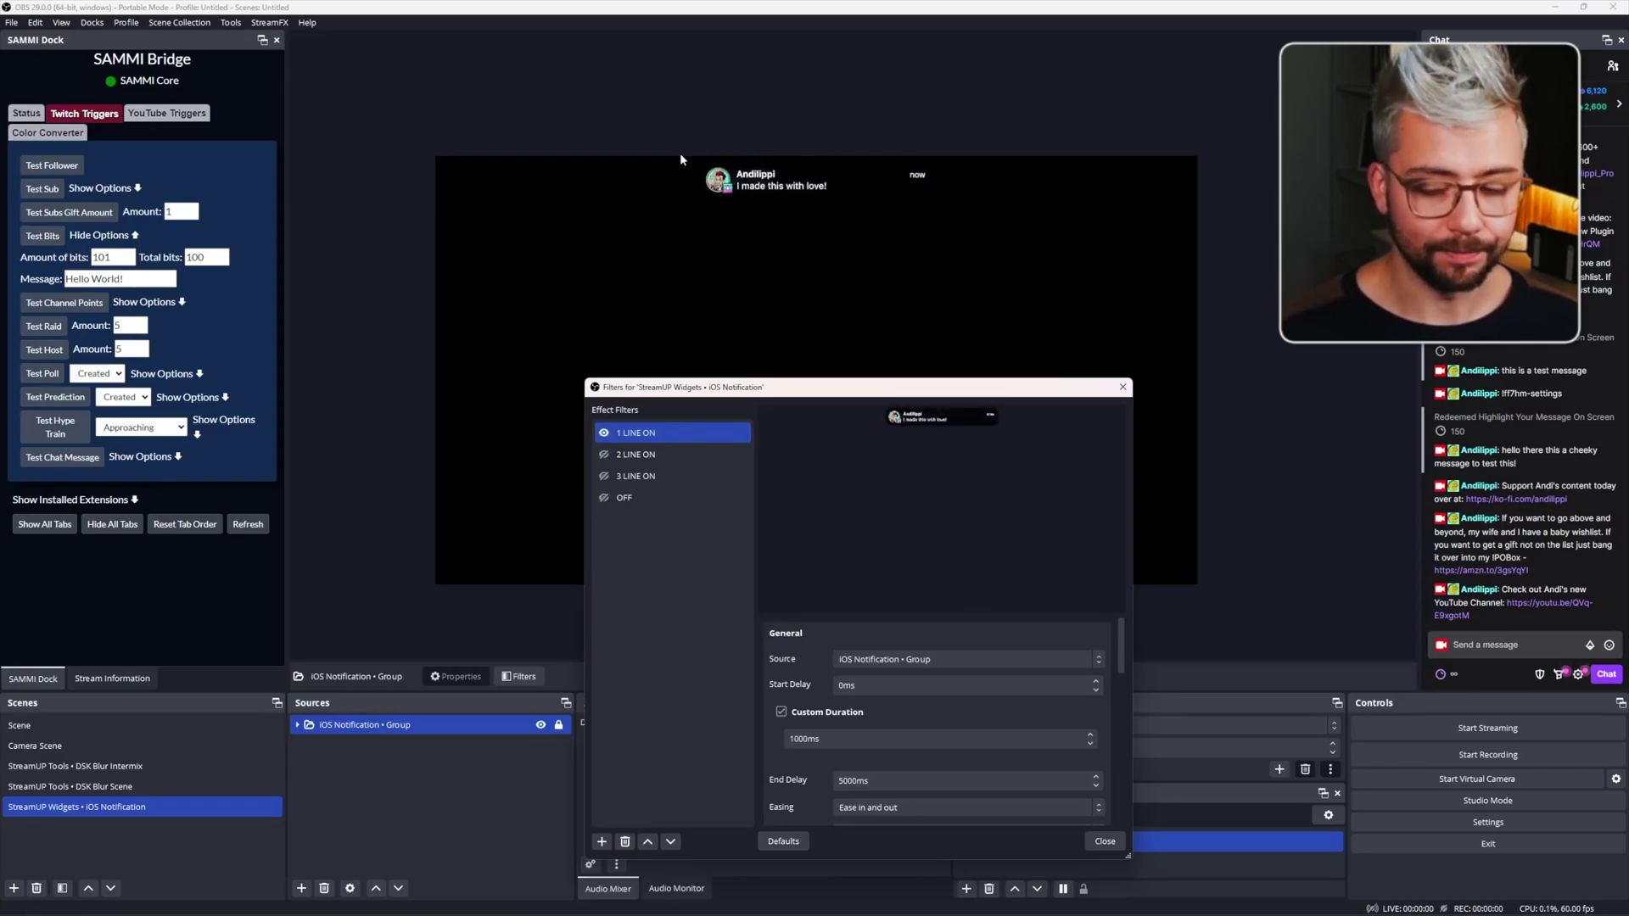
left_click_drag(743, 393, 696, 355)
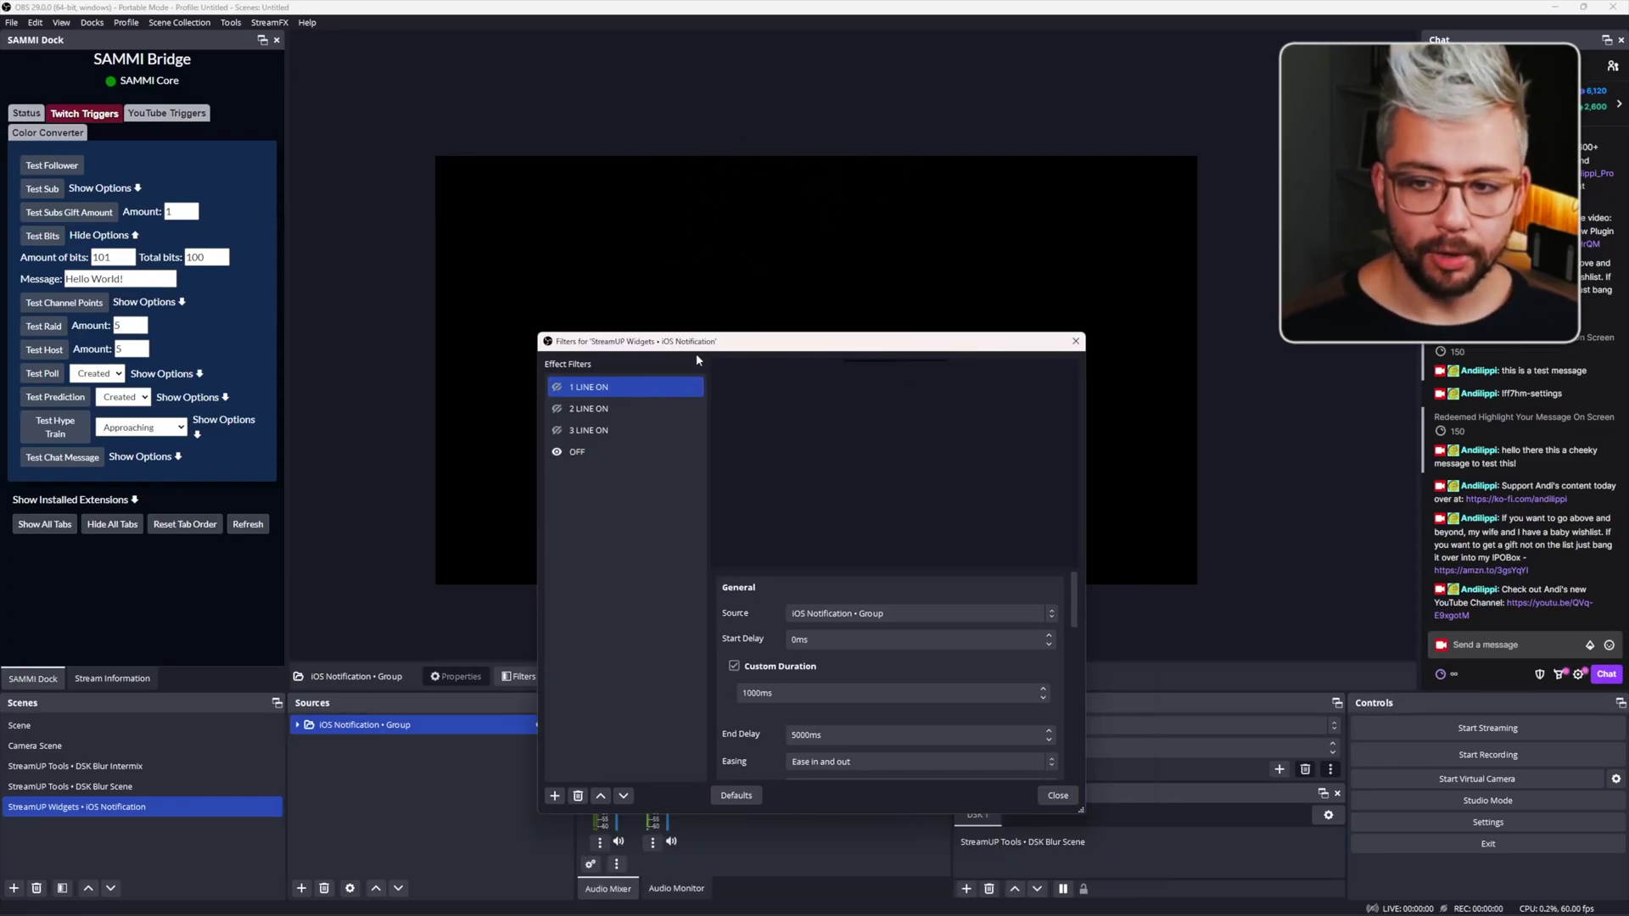
left_click(1075, 342)
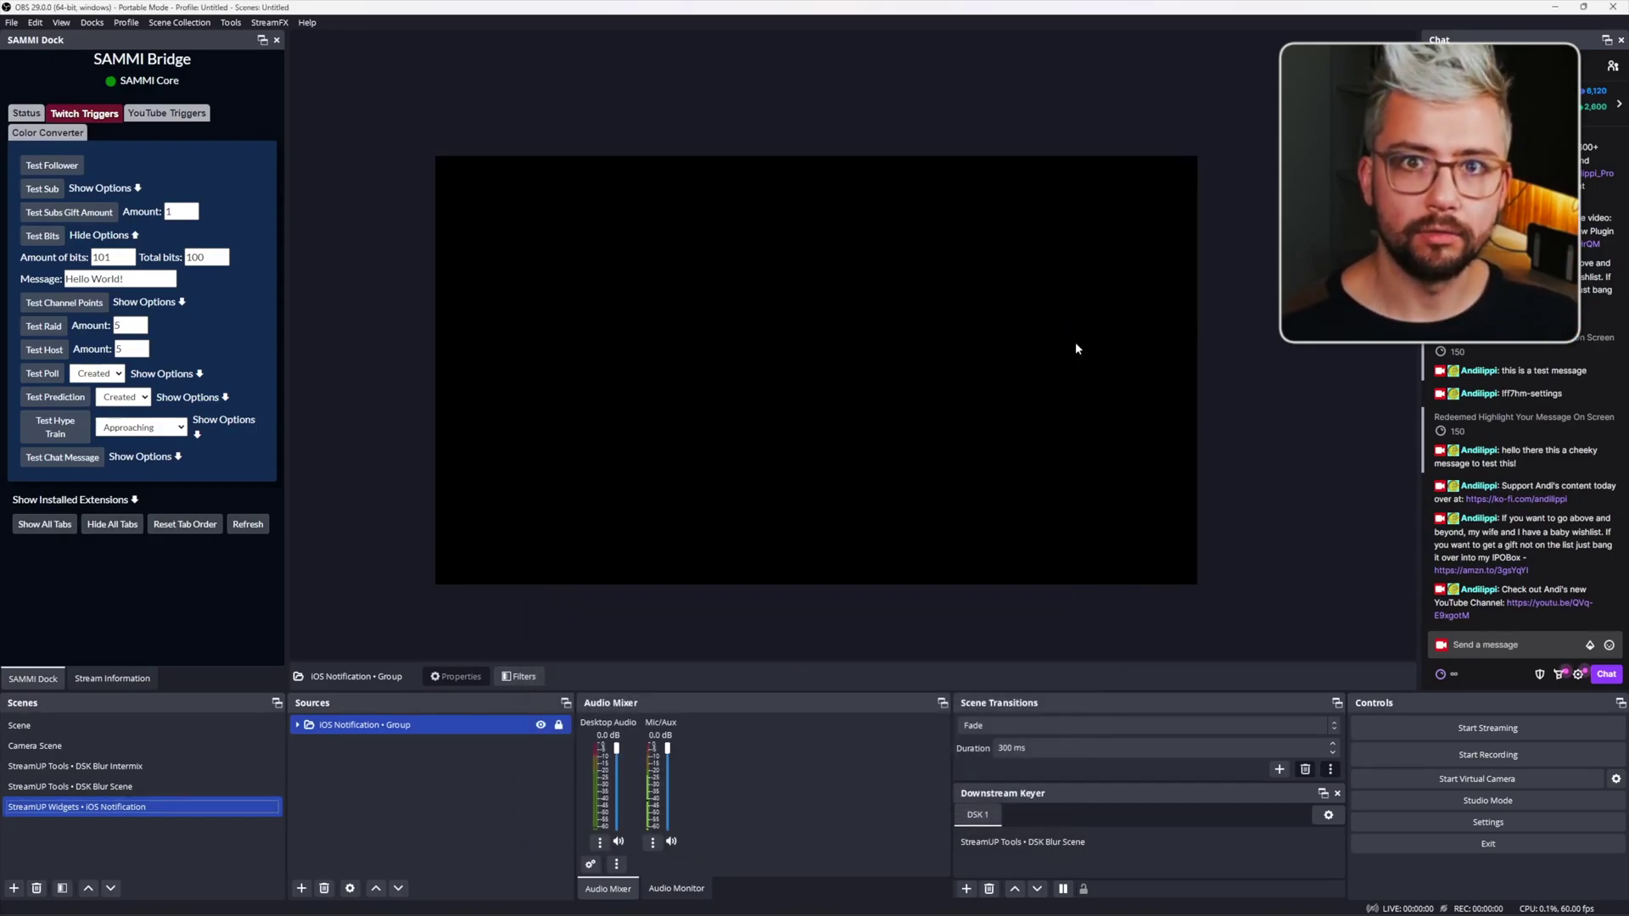
right_click(119, 813)
left_click(170, 756)
left_click_drag(679, 222, 1148, 341)
left_click(66, 728)
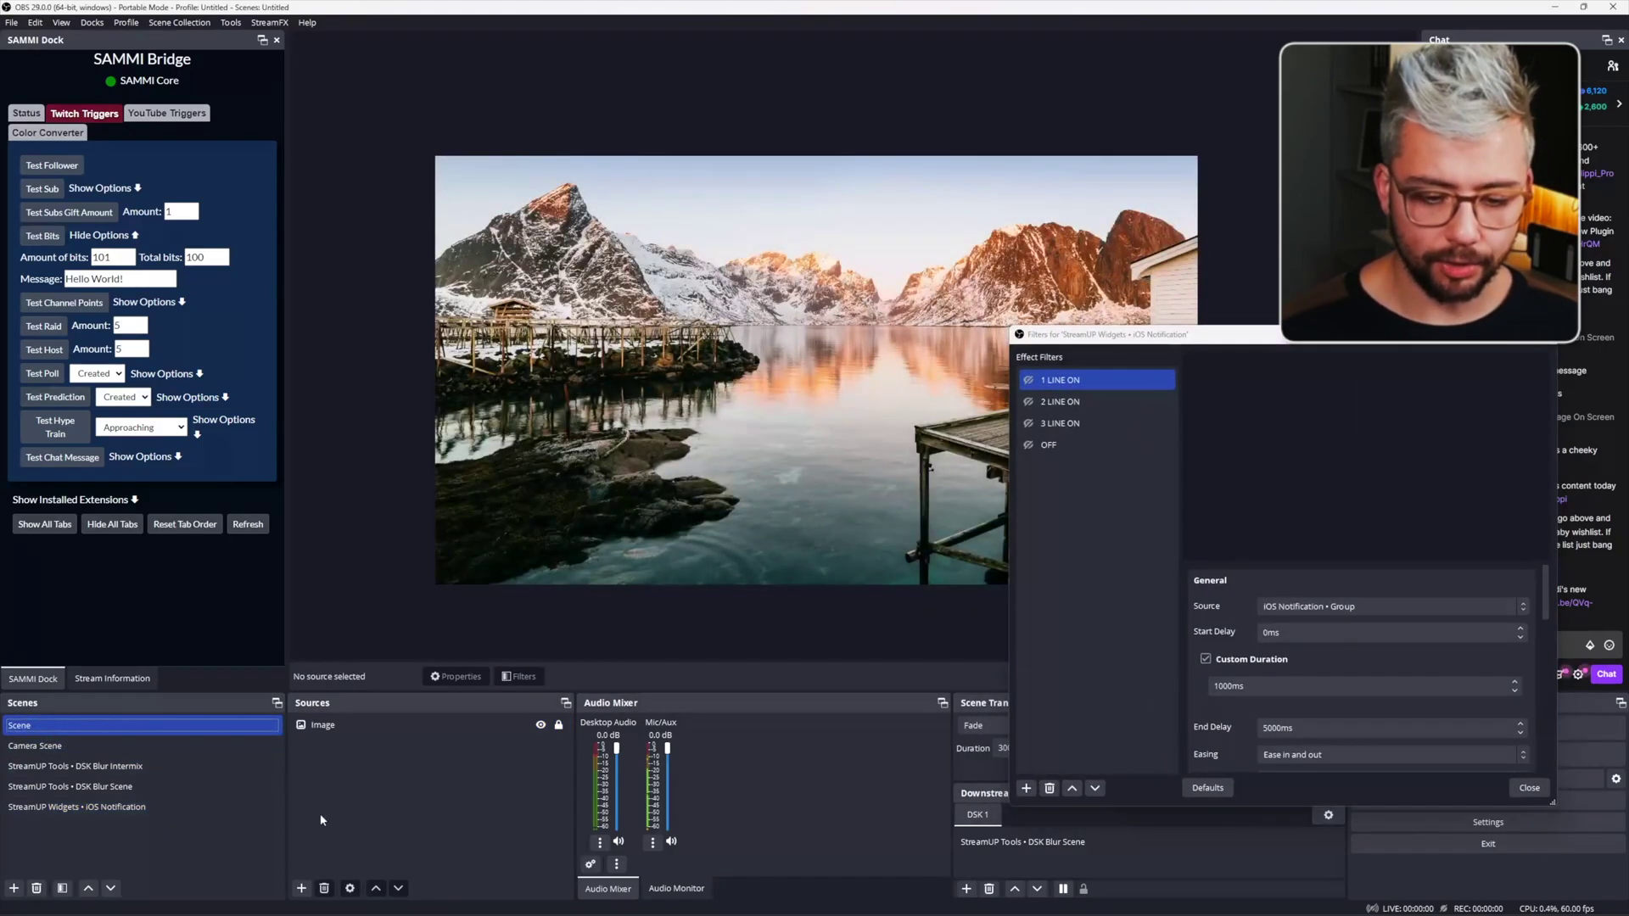
key("Escape")
left_click(301, 888)
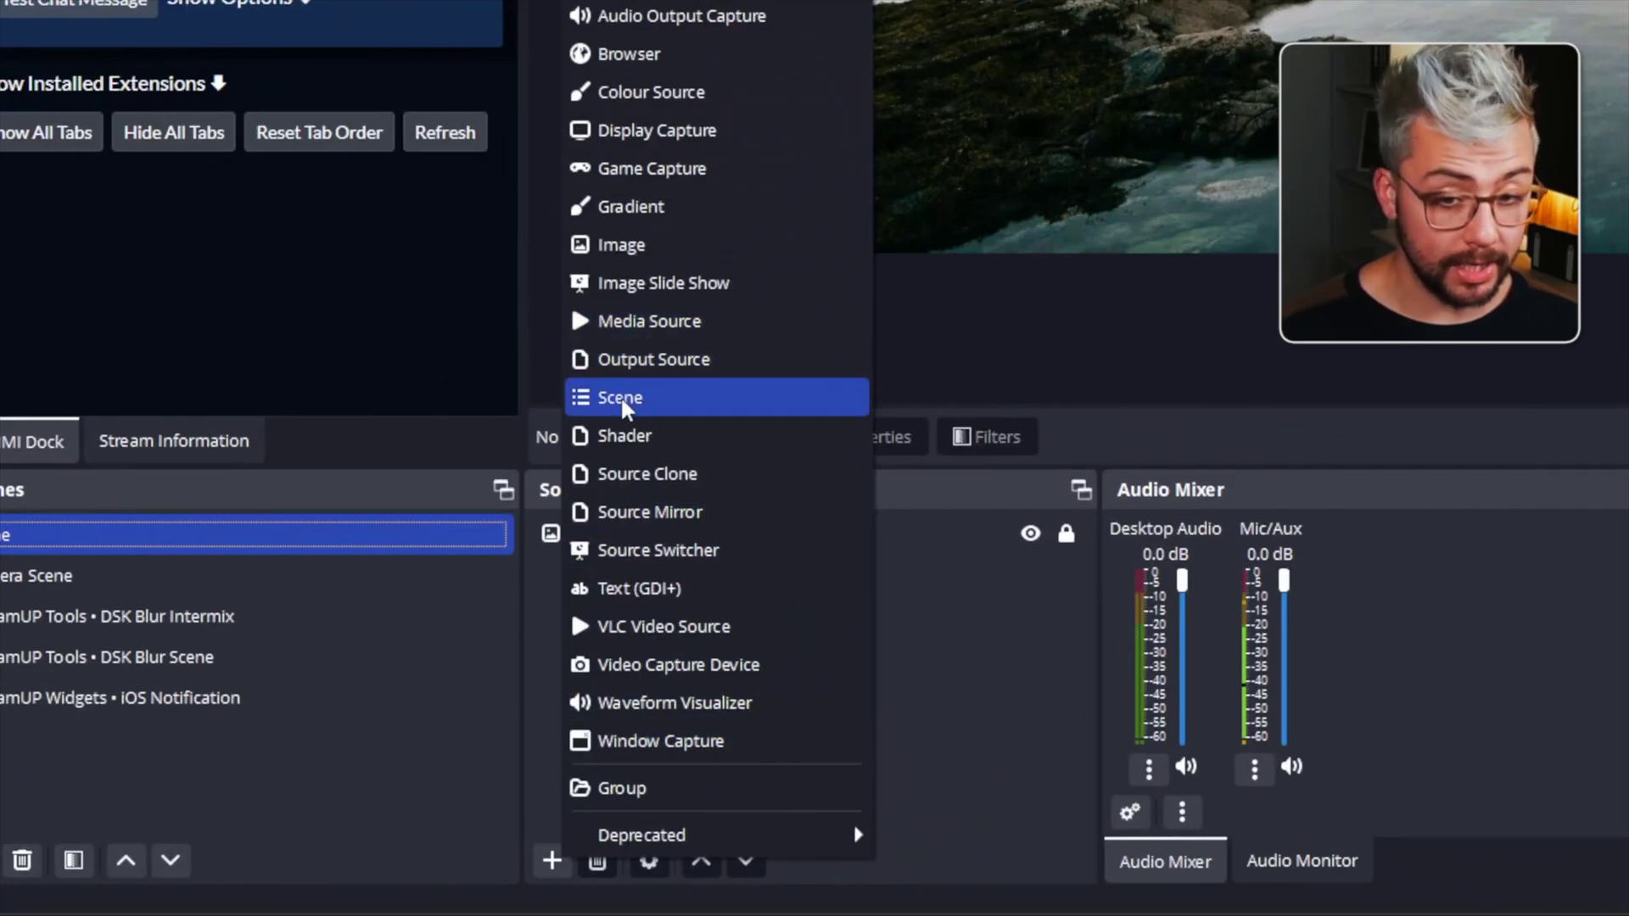
left_click(620, 395)
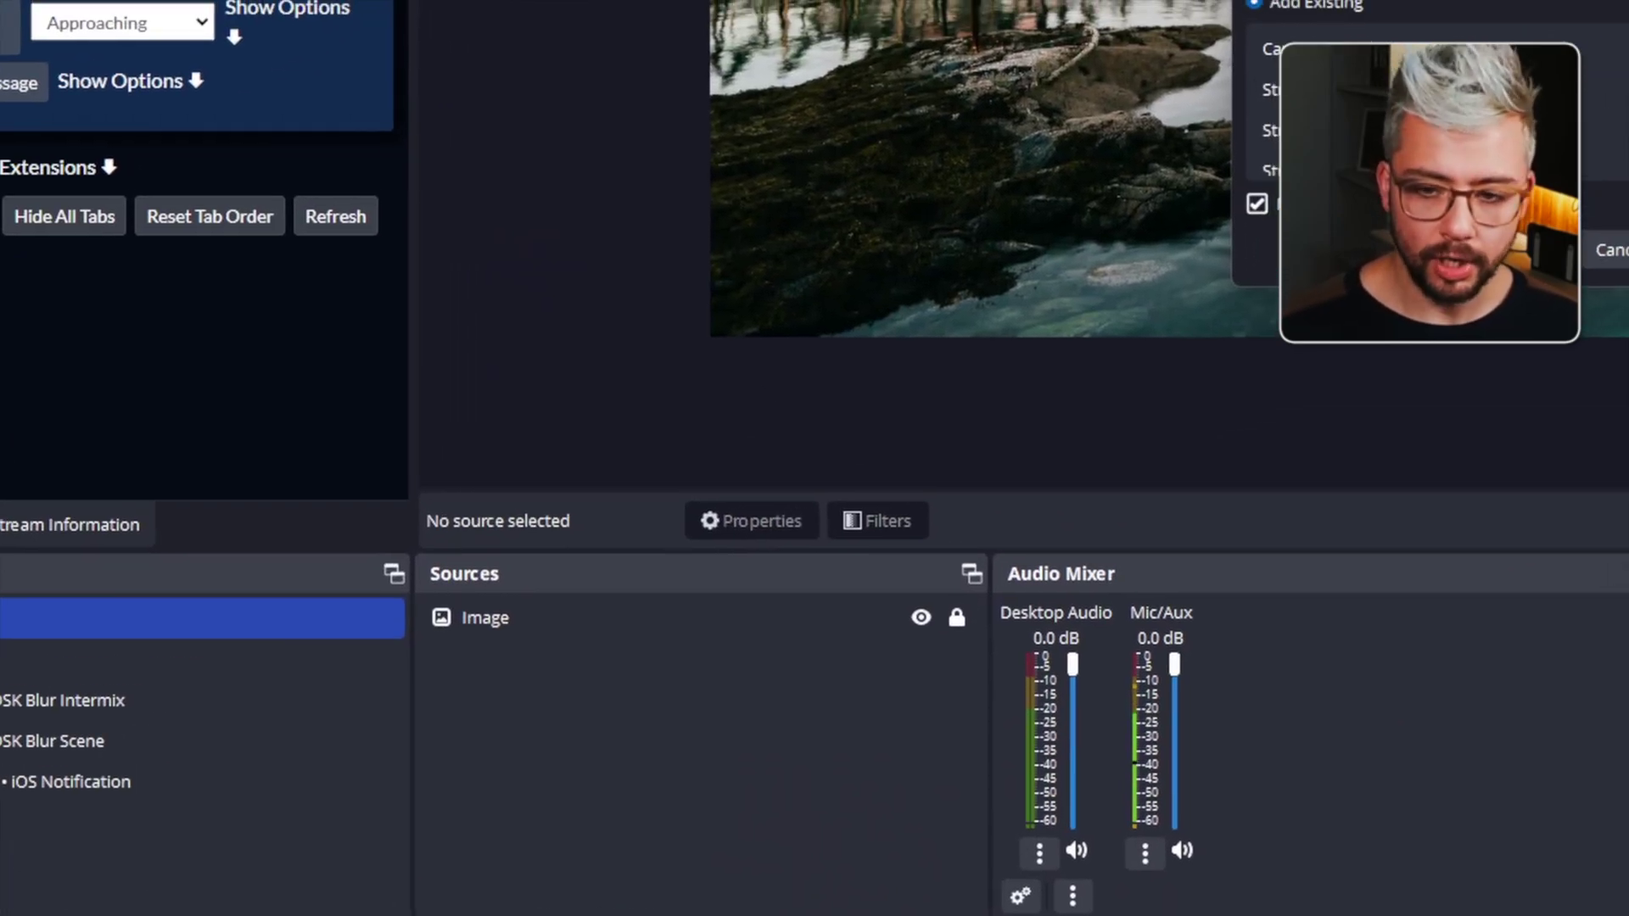
left_click(1272, 165)
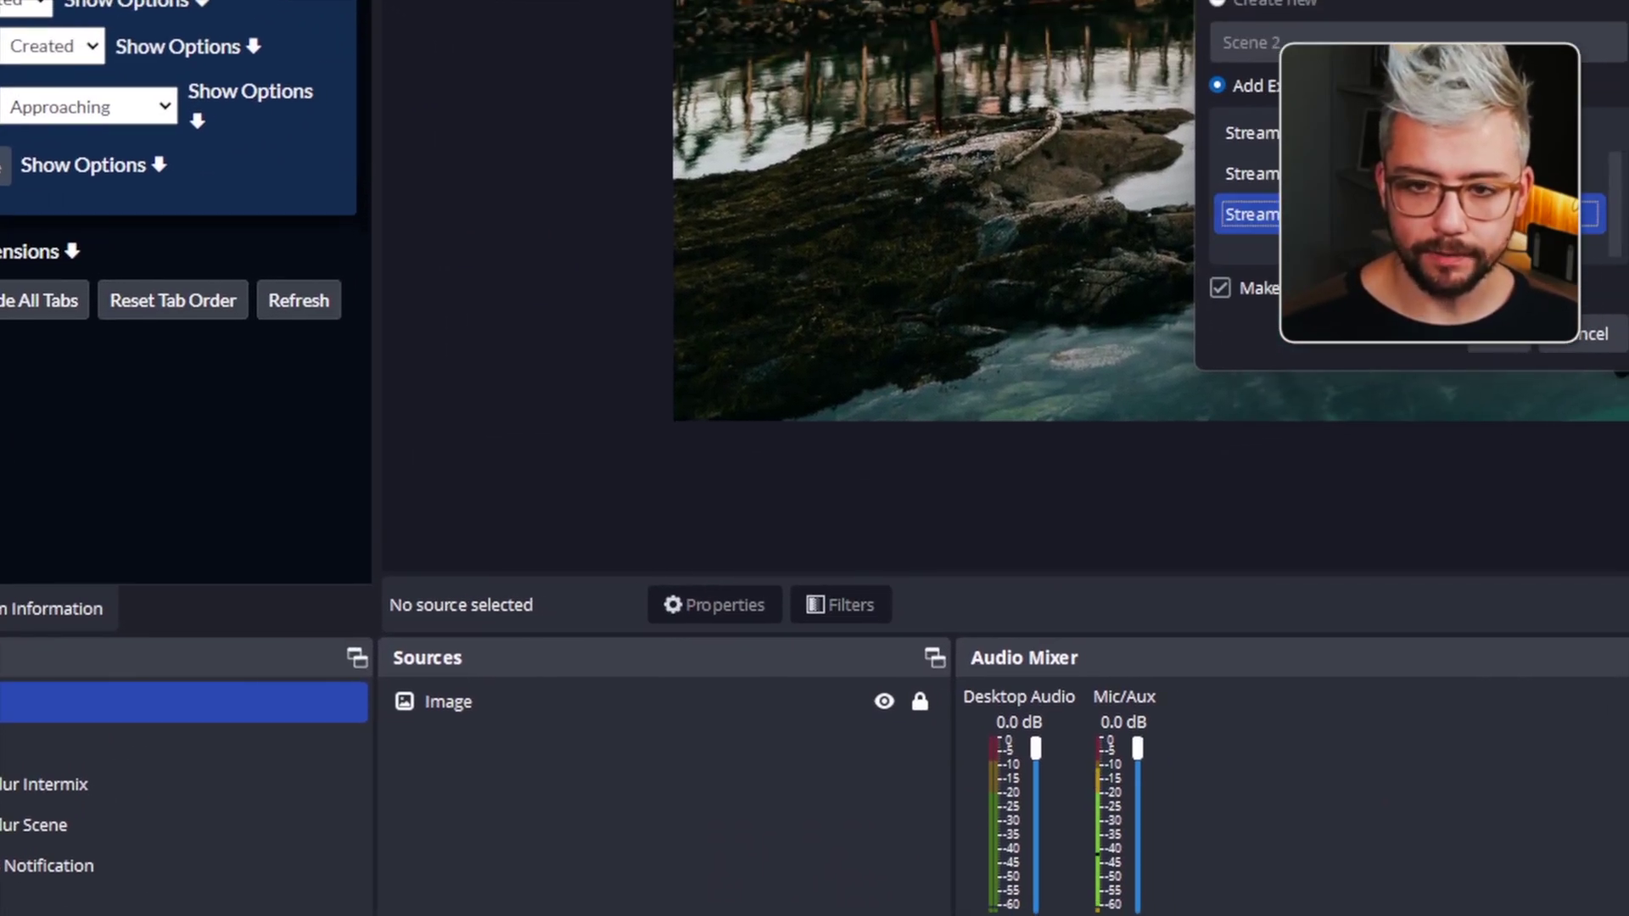
key("Return")
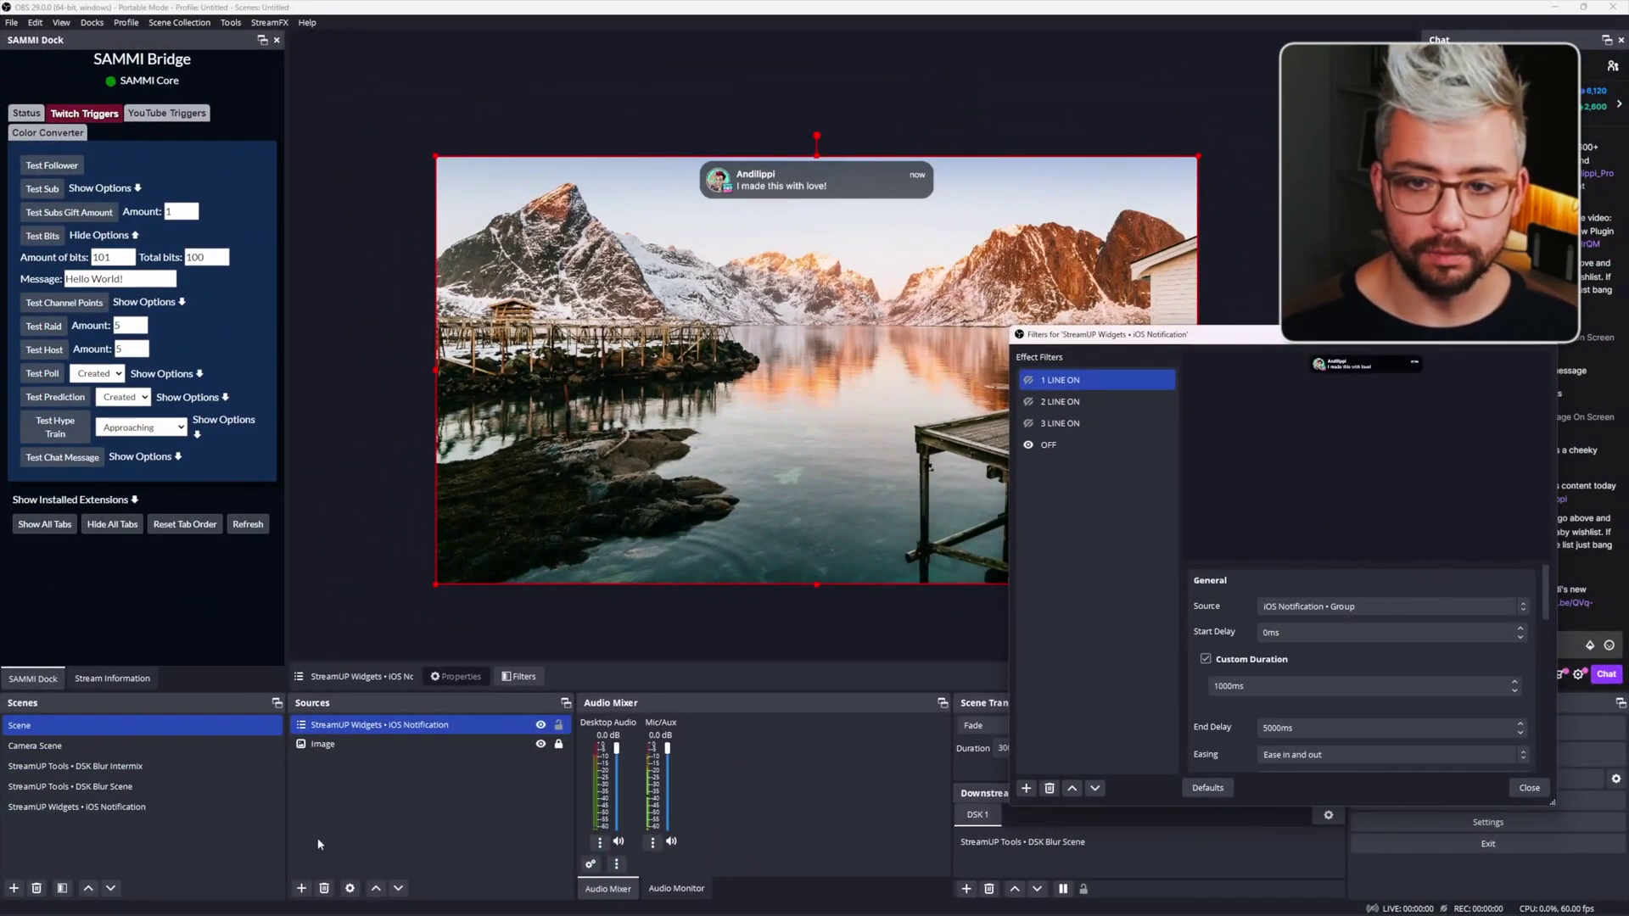
left_click(302, 889)
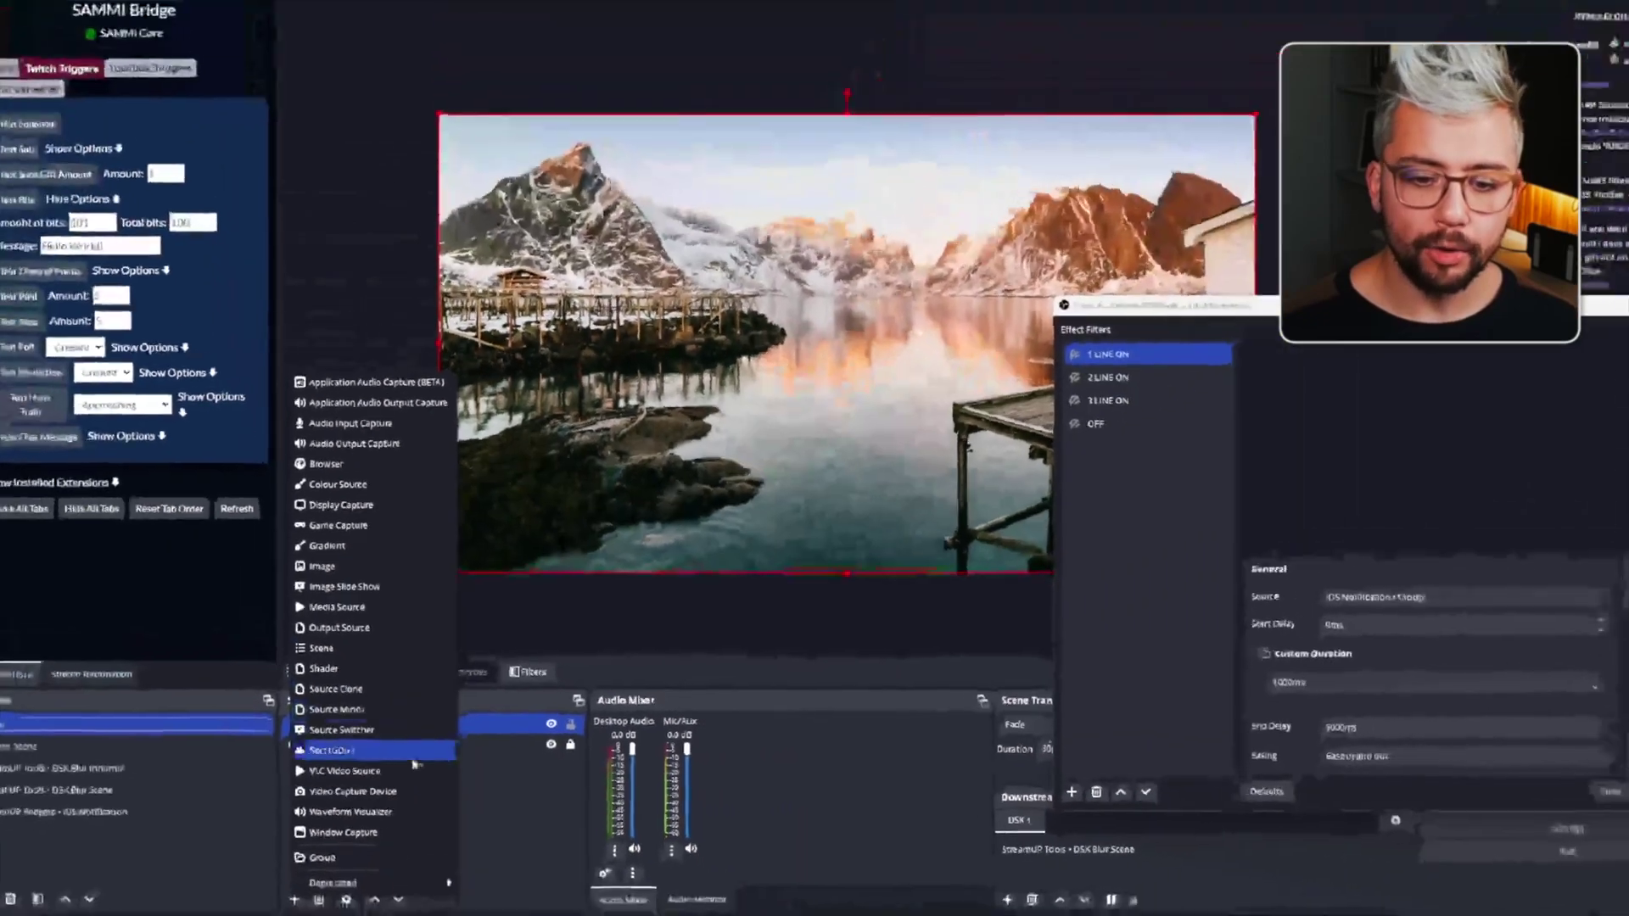
left_click(510, 747)
left_click(421, 726)
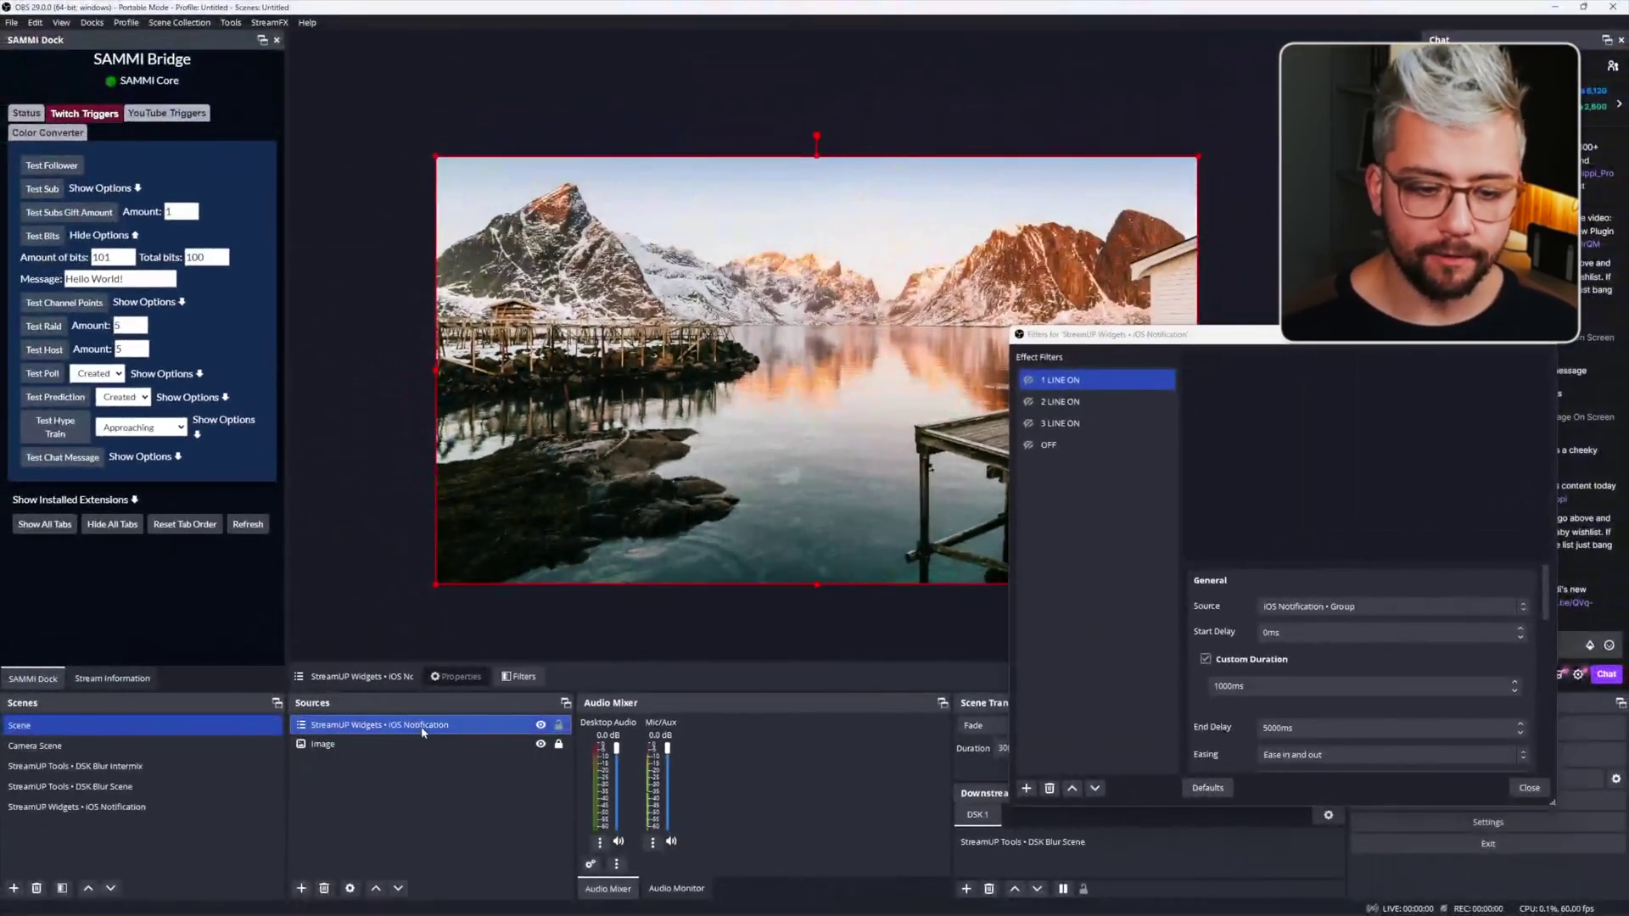
key("Delete")
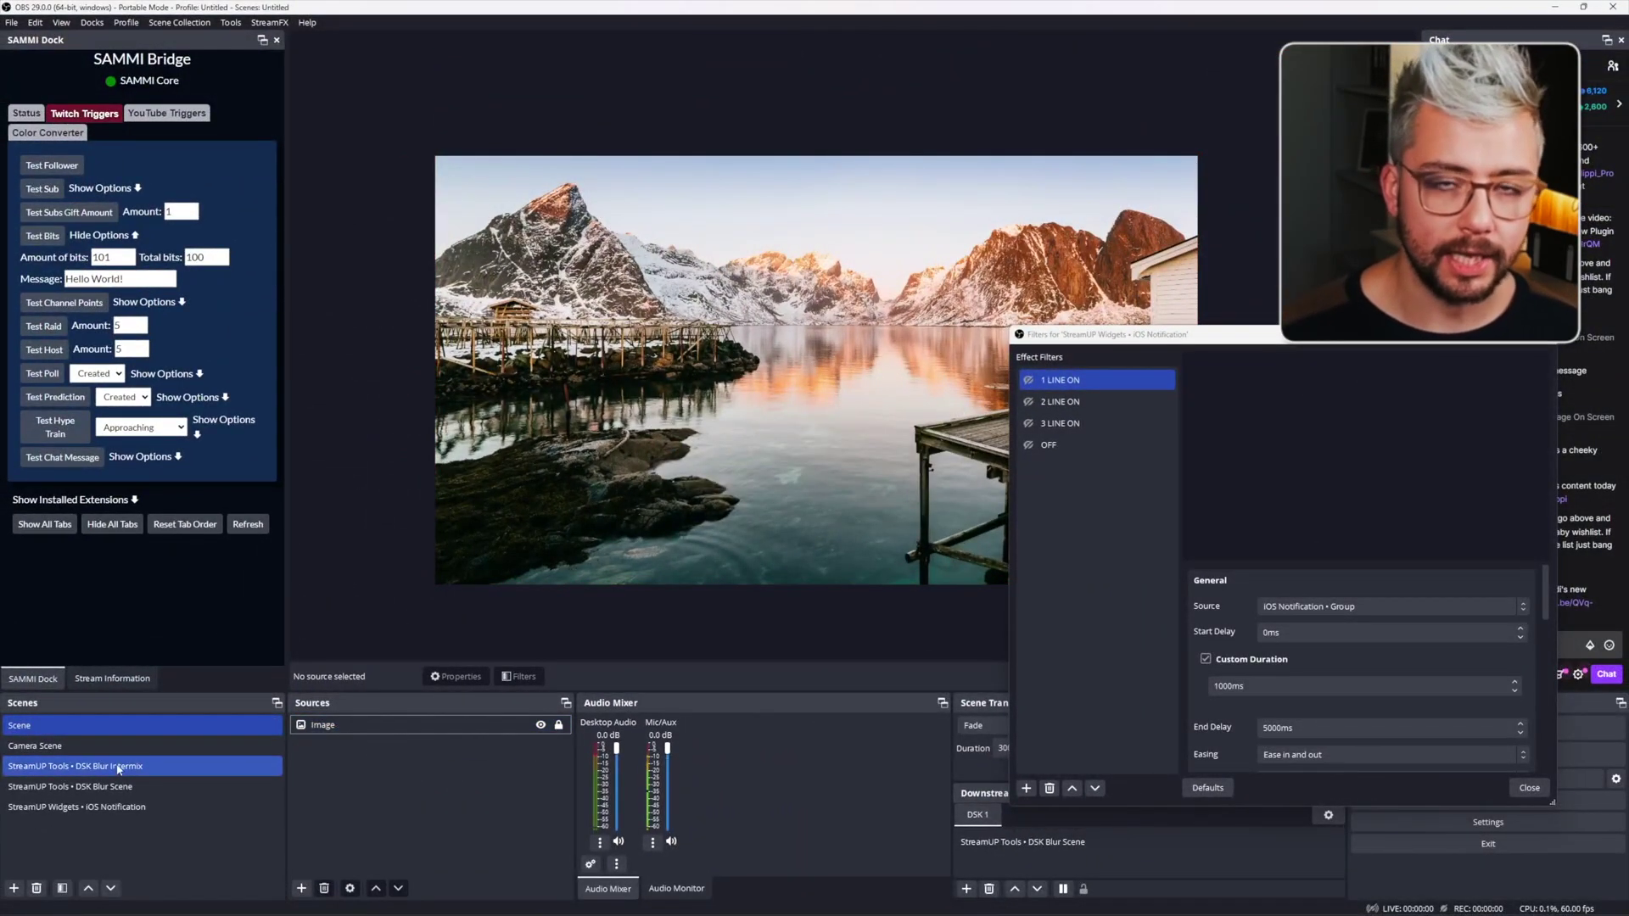
Select the DSK Blur Intermix scene and dismiss the Sources add menu without adding anything.
left_click(129, 767)
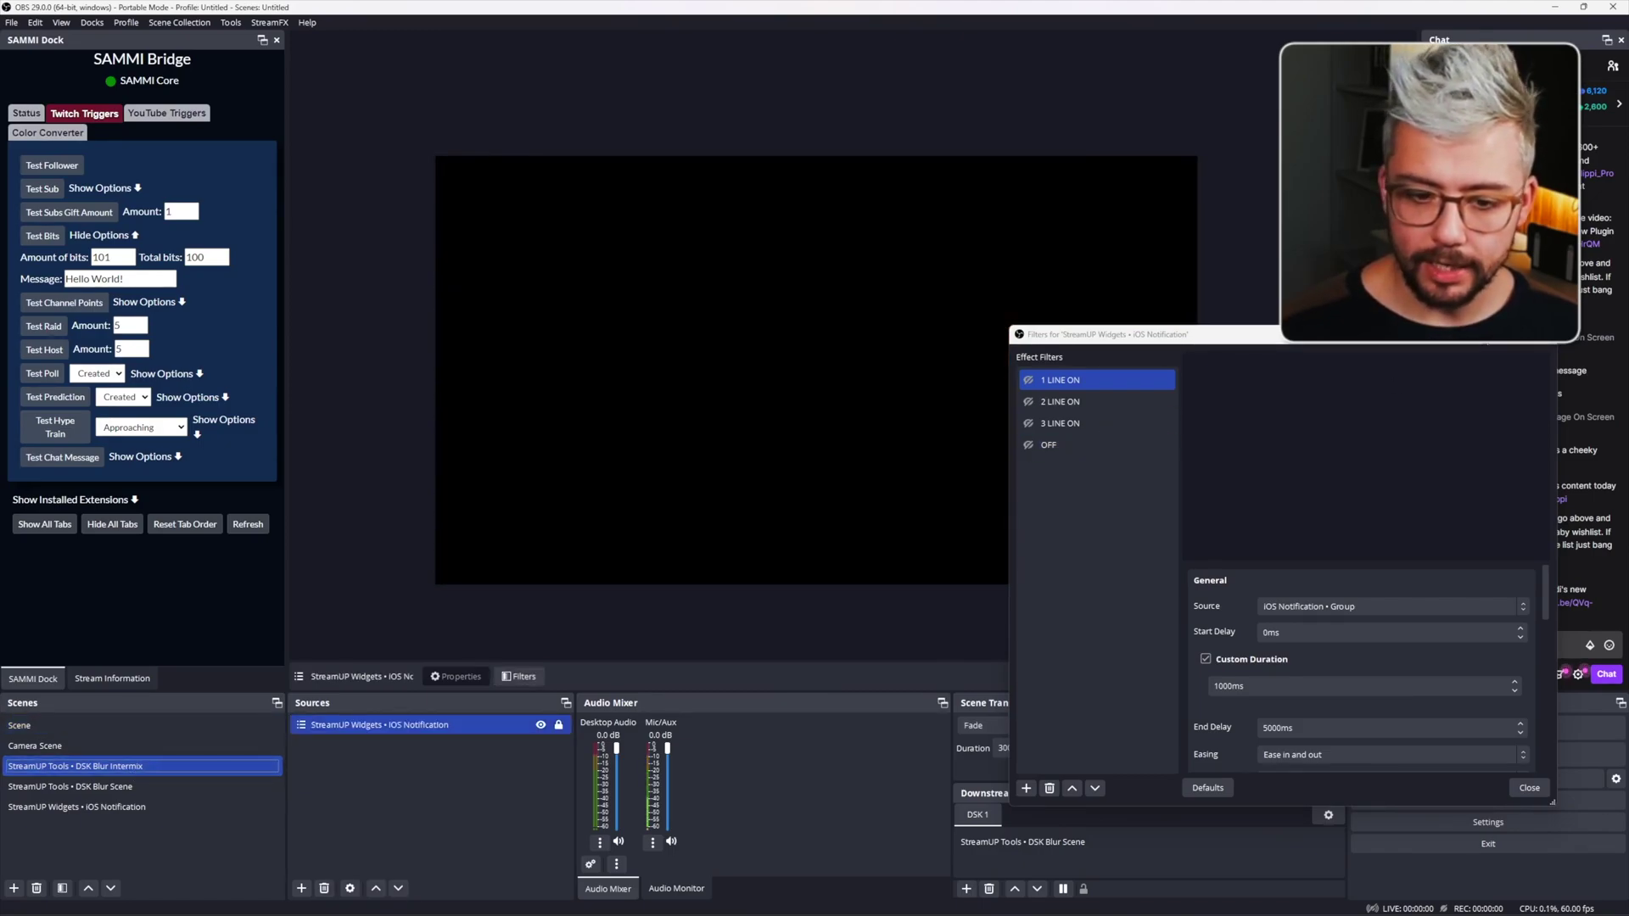
left_click(100, 768)
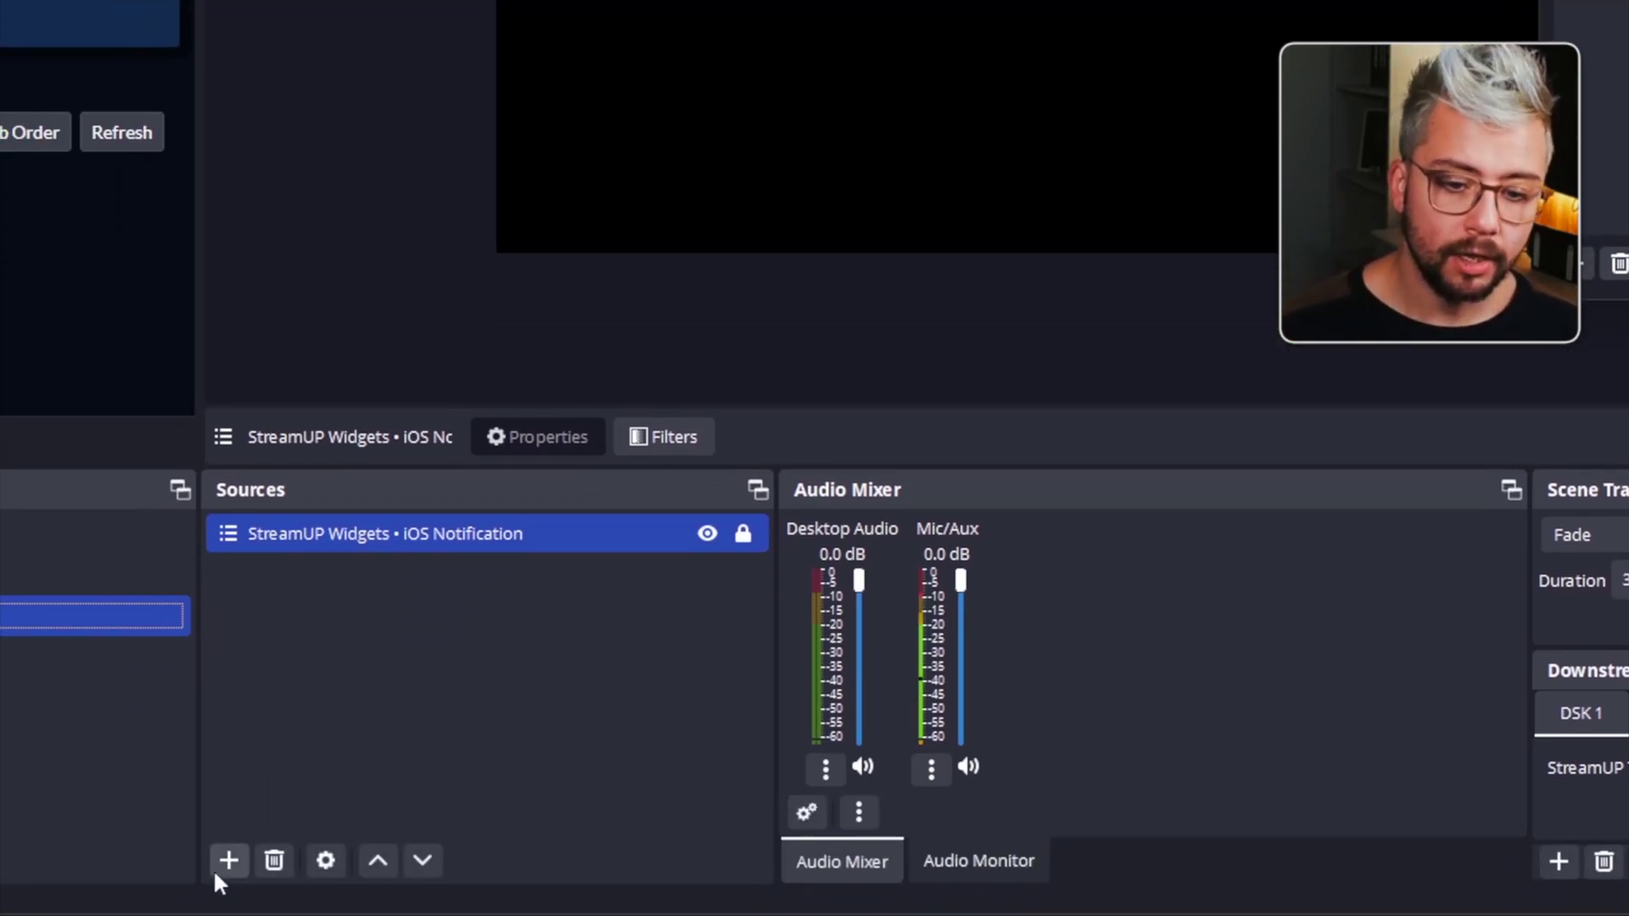
left_click(224, 858)
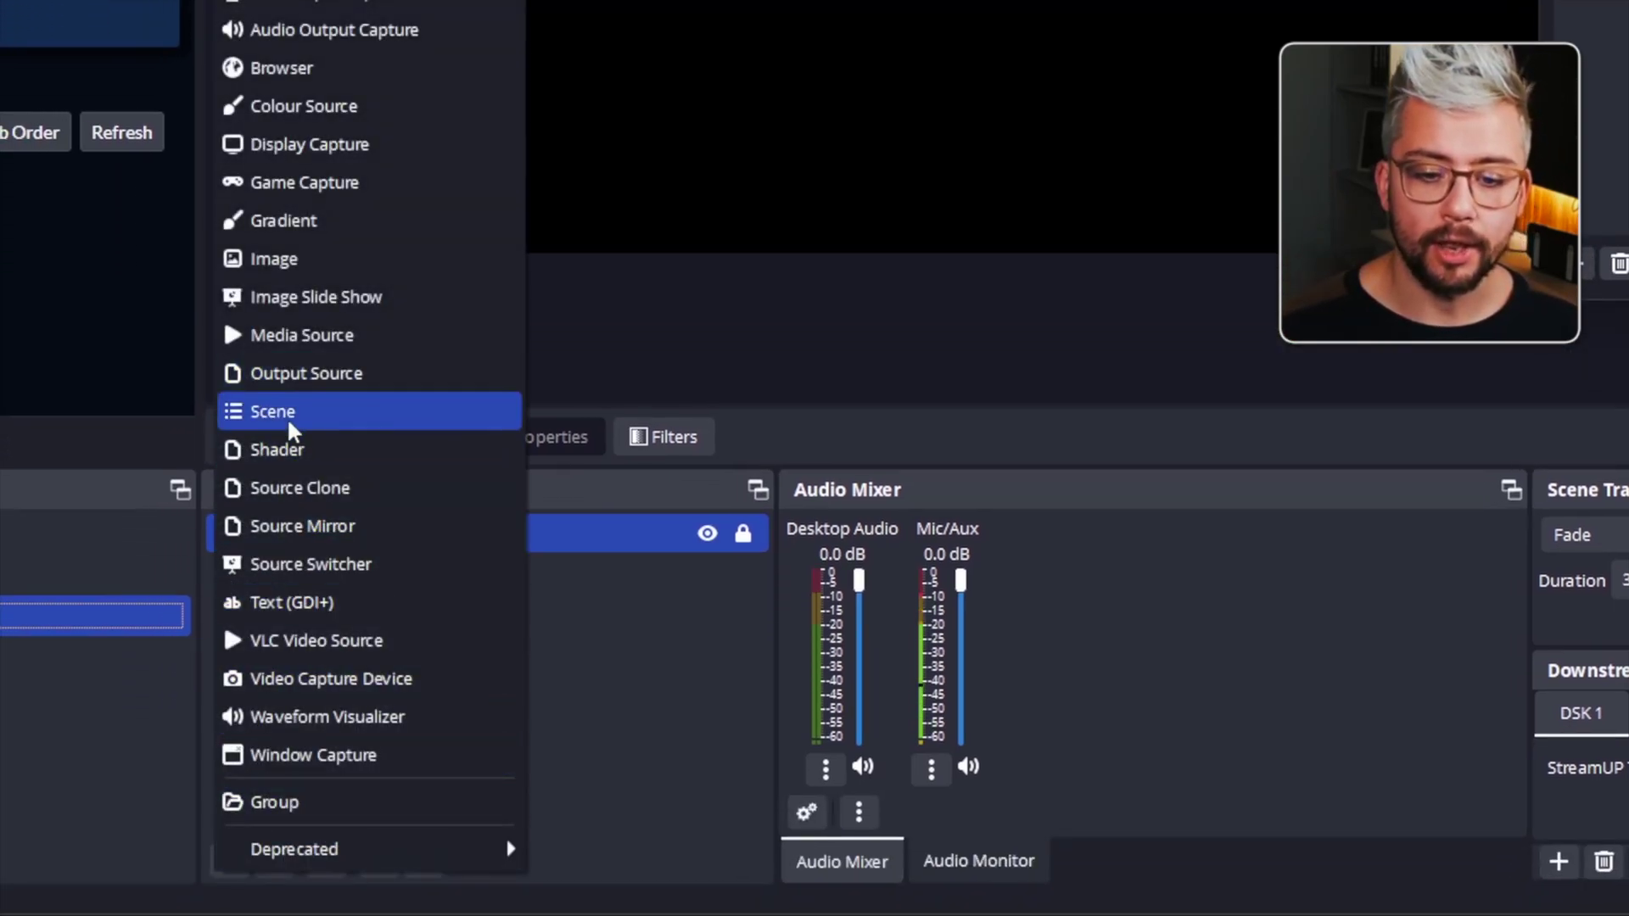
left_click(638, 587)
left_click(638, 587)
Select the iOS Notification source, then the Output Source in the DSK Blur Scene.
left_click(378, 533)
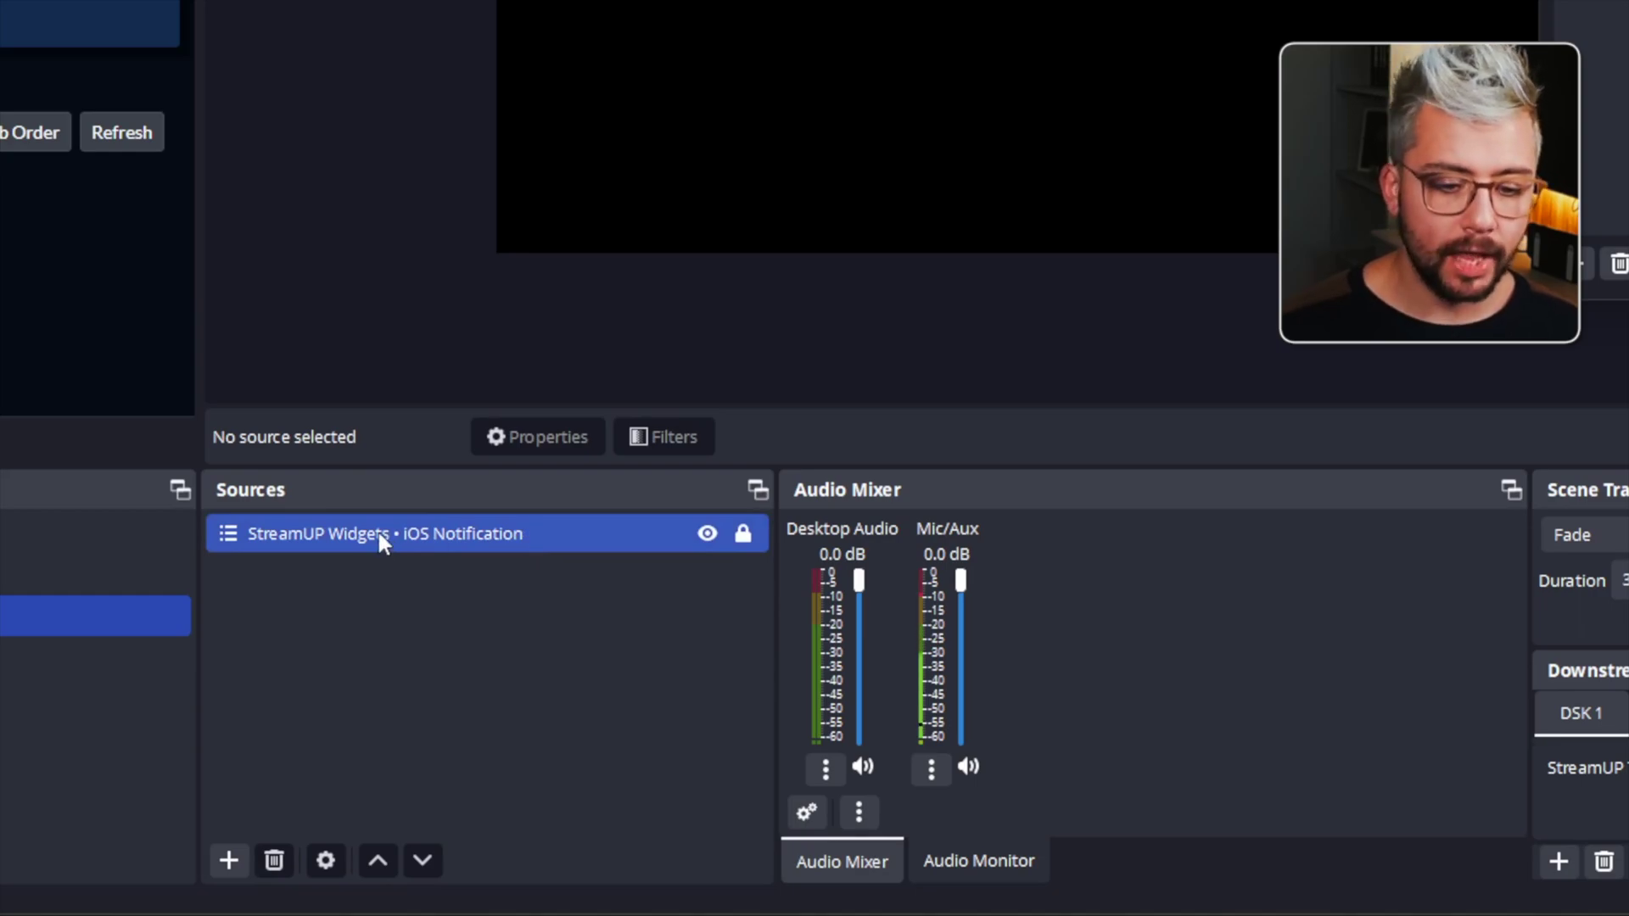
left_click(159, 660)
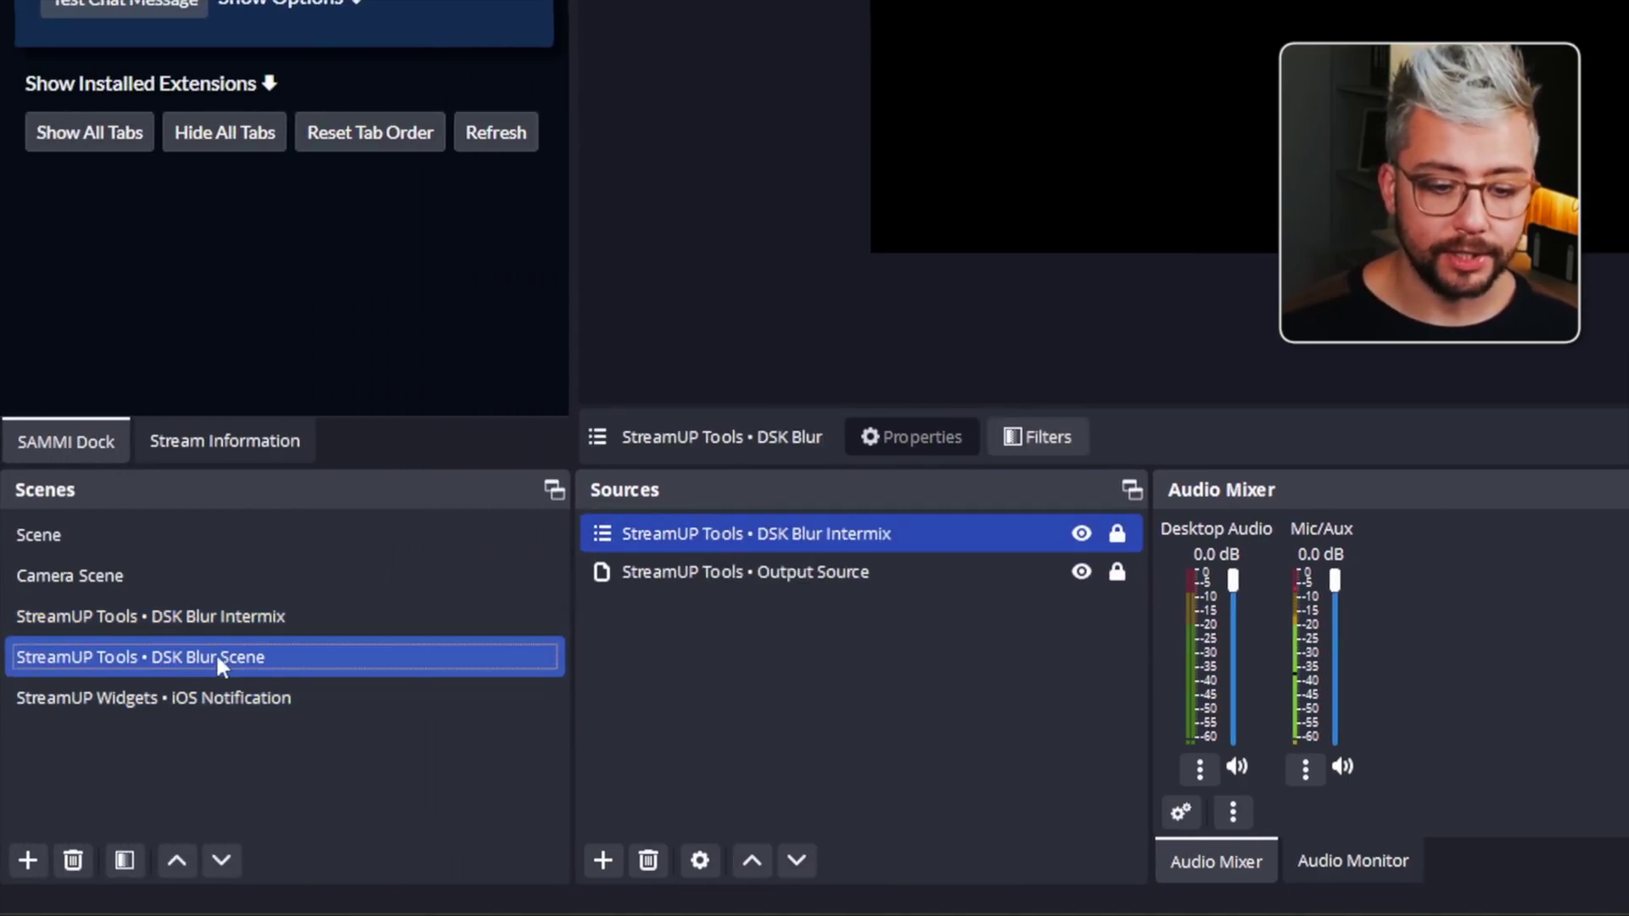
left_click(1101, 573, "ctrl")
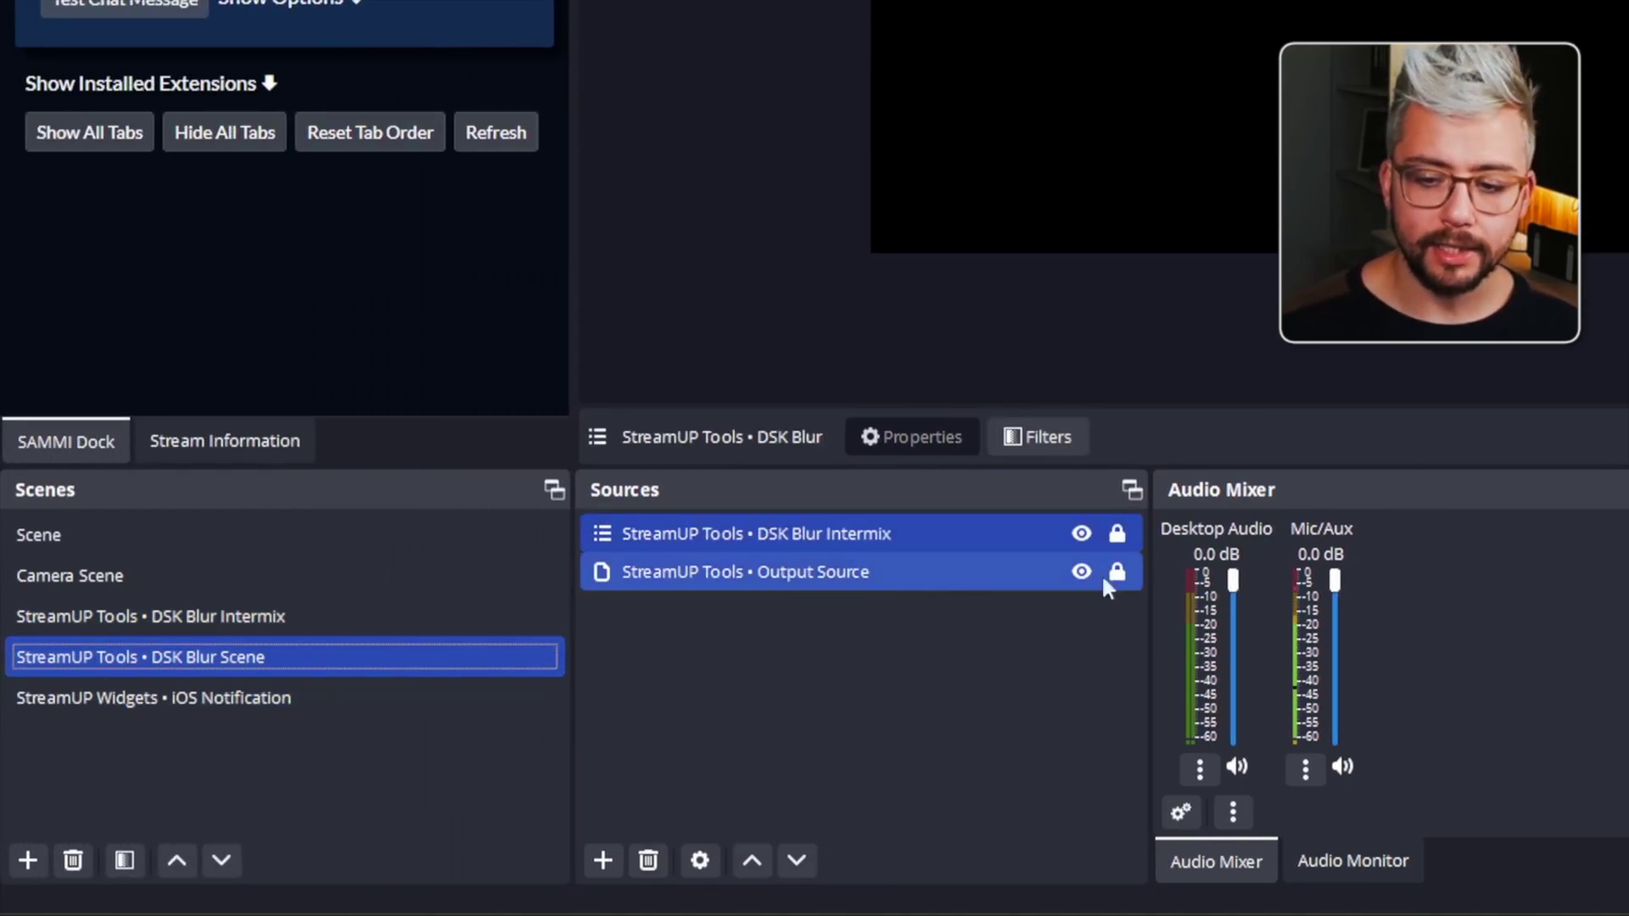
left_click(1101, 574, "ctrl")
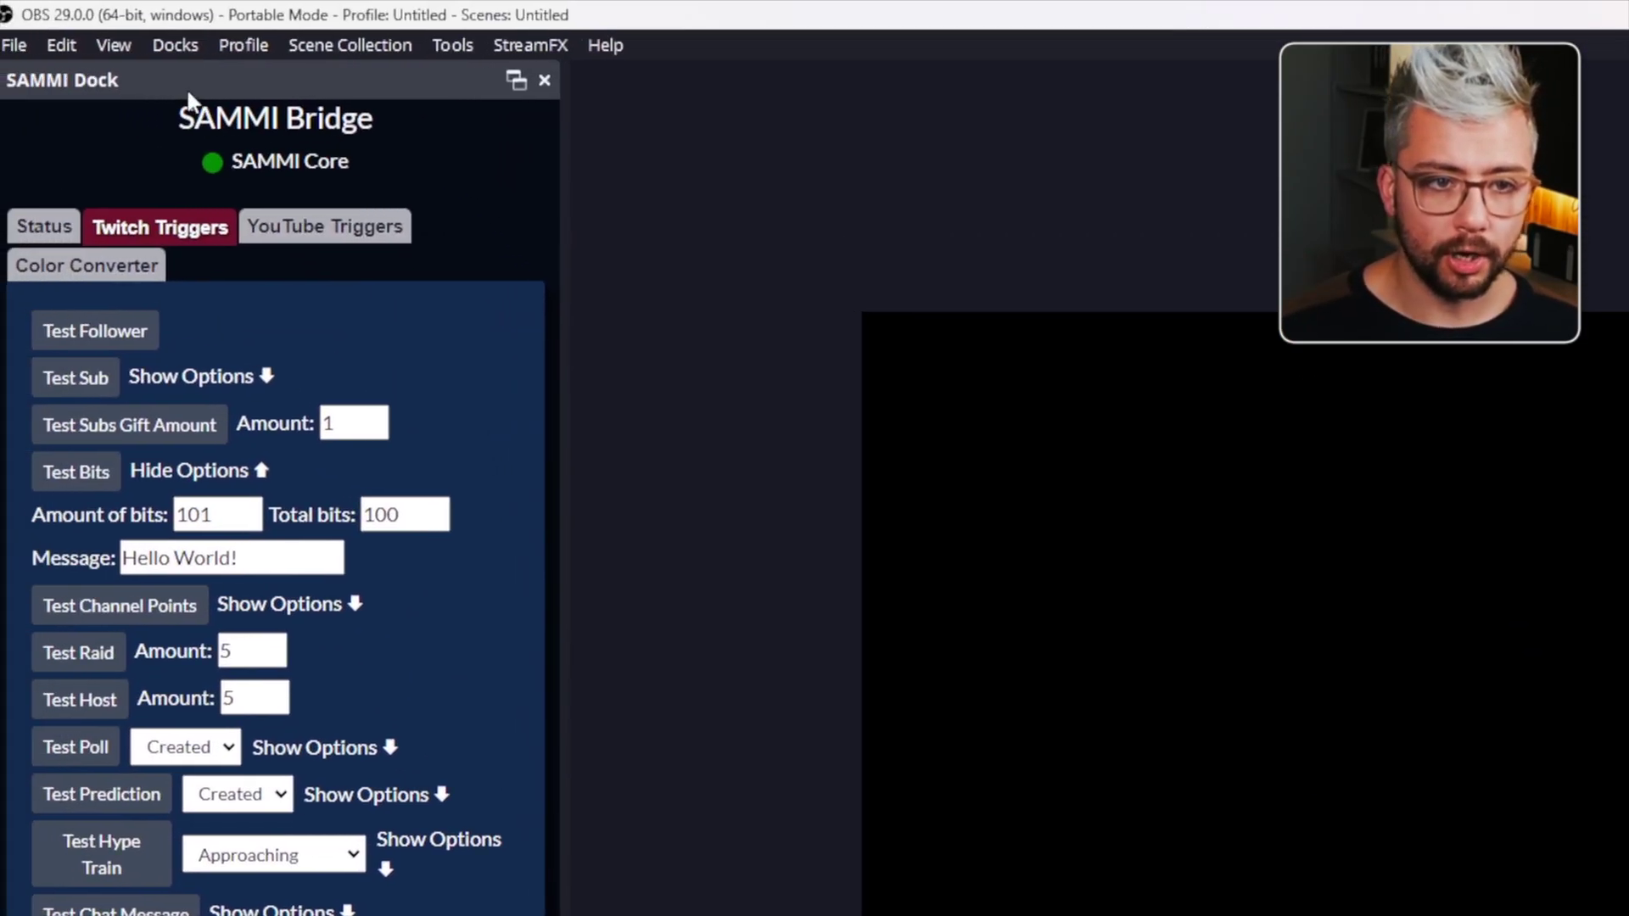
Replace DSK 1's DSK Blur Scene entry with a freshly added one, then return to Scene.
left_click(174, 43)
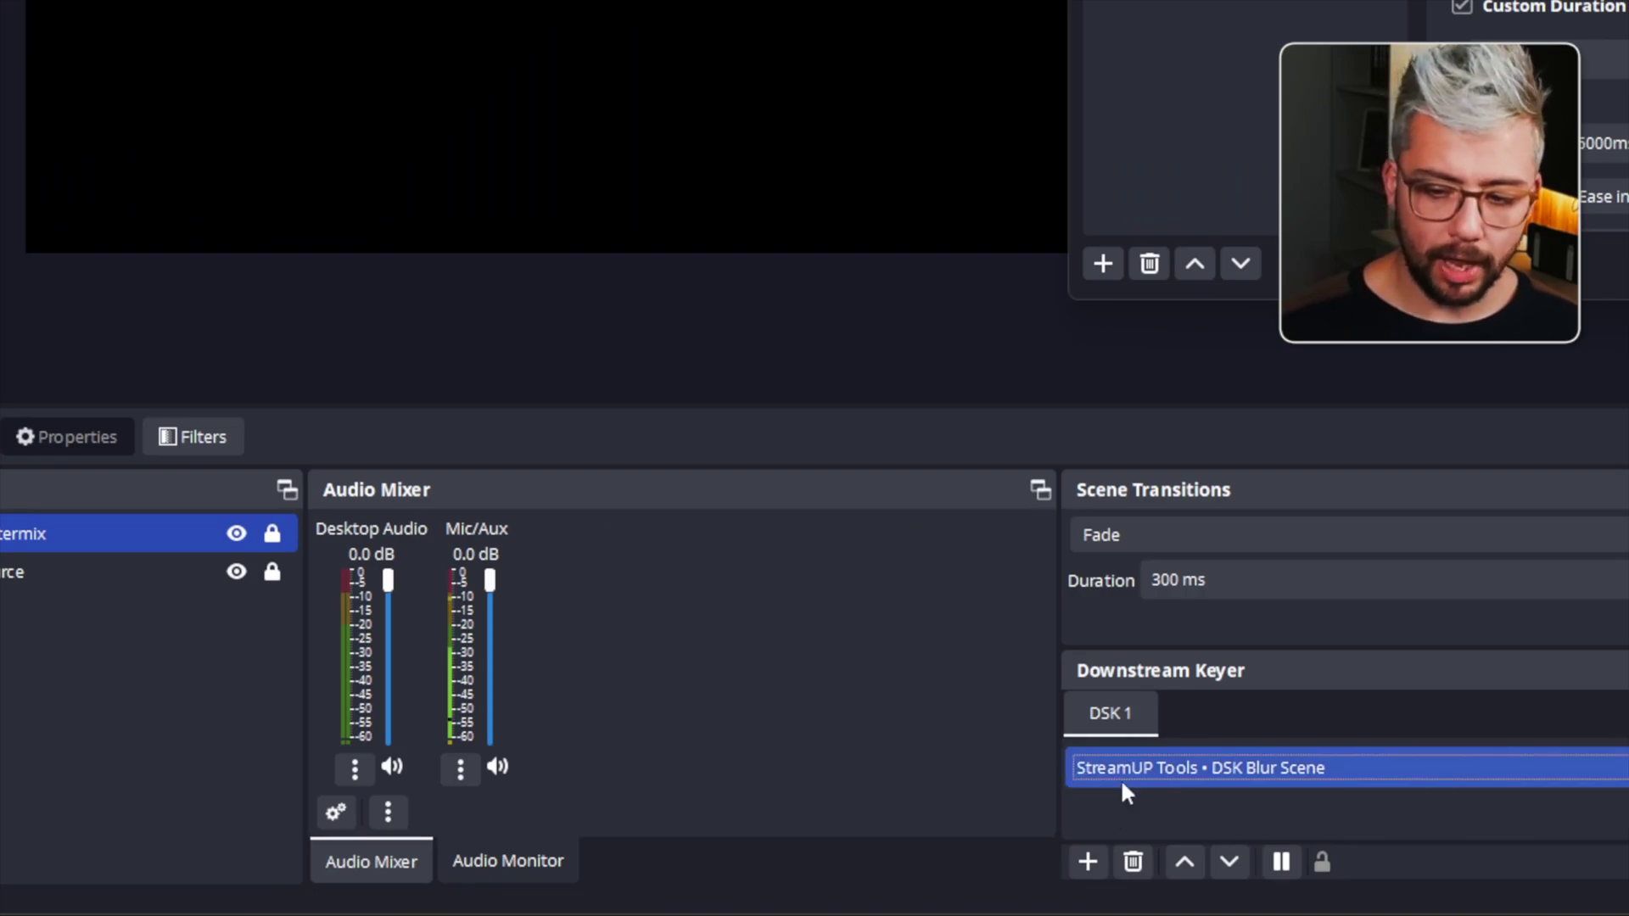
left_click(1179, 810)
left_click(1145, 765)
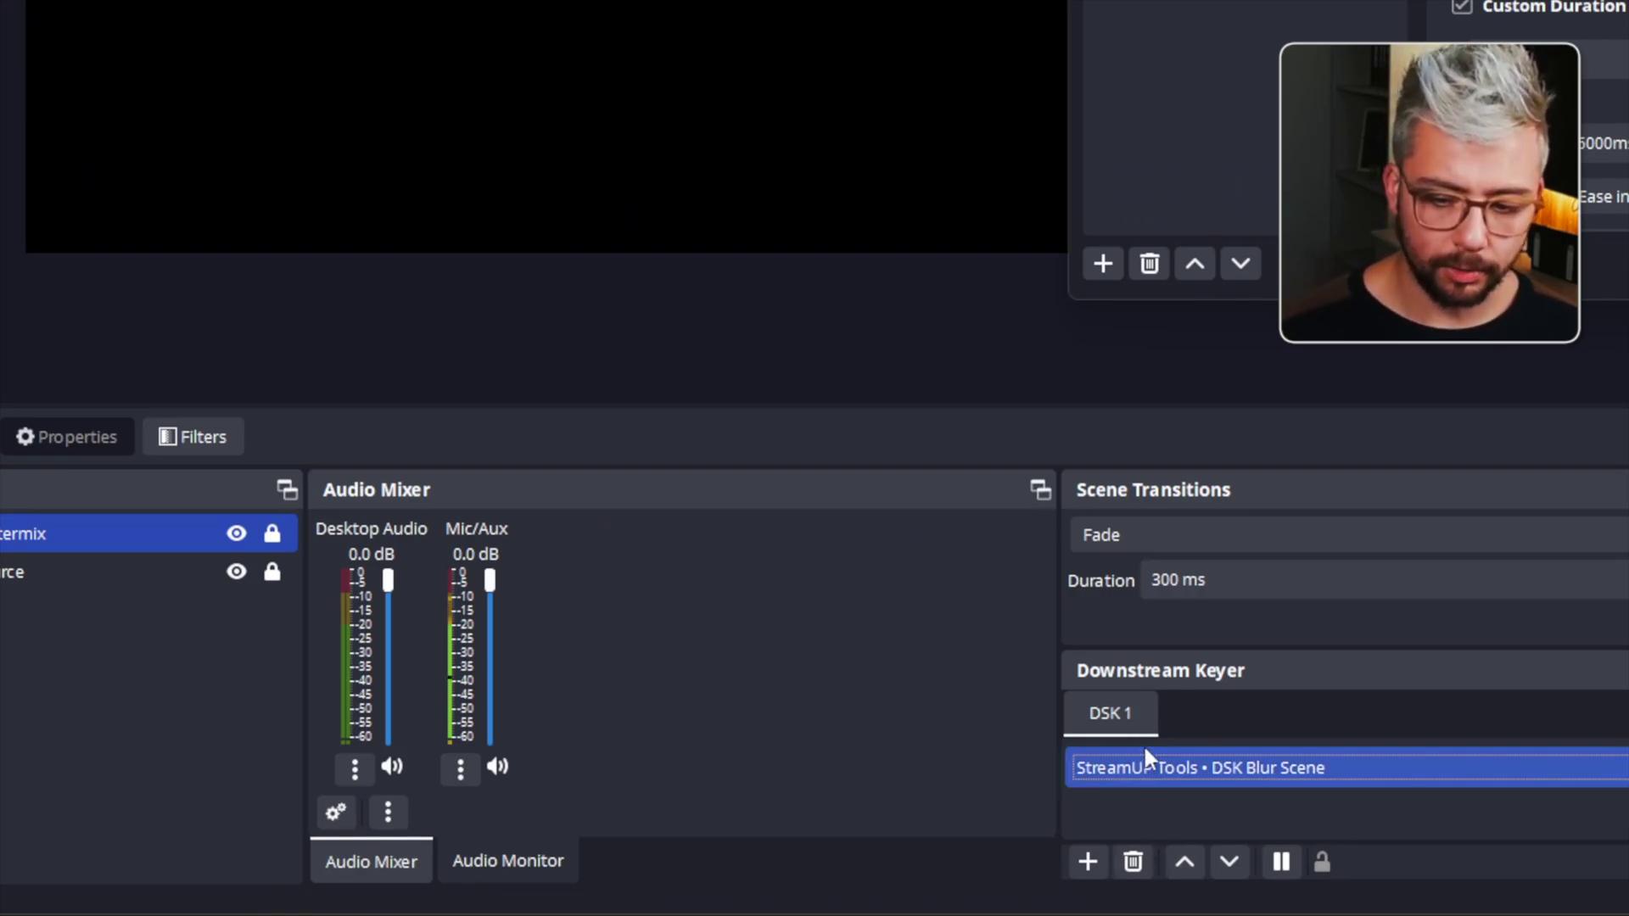
left_click(1132, 862)
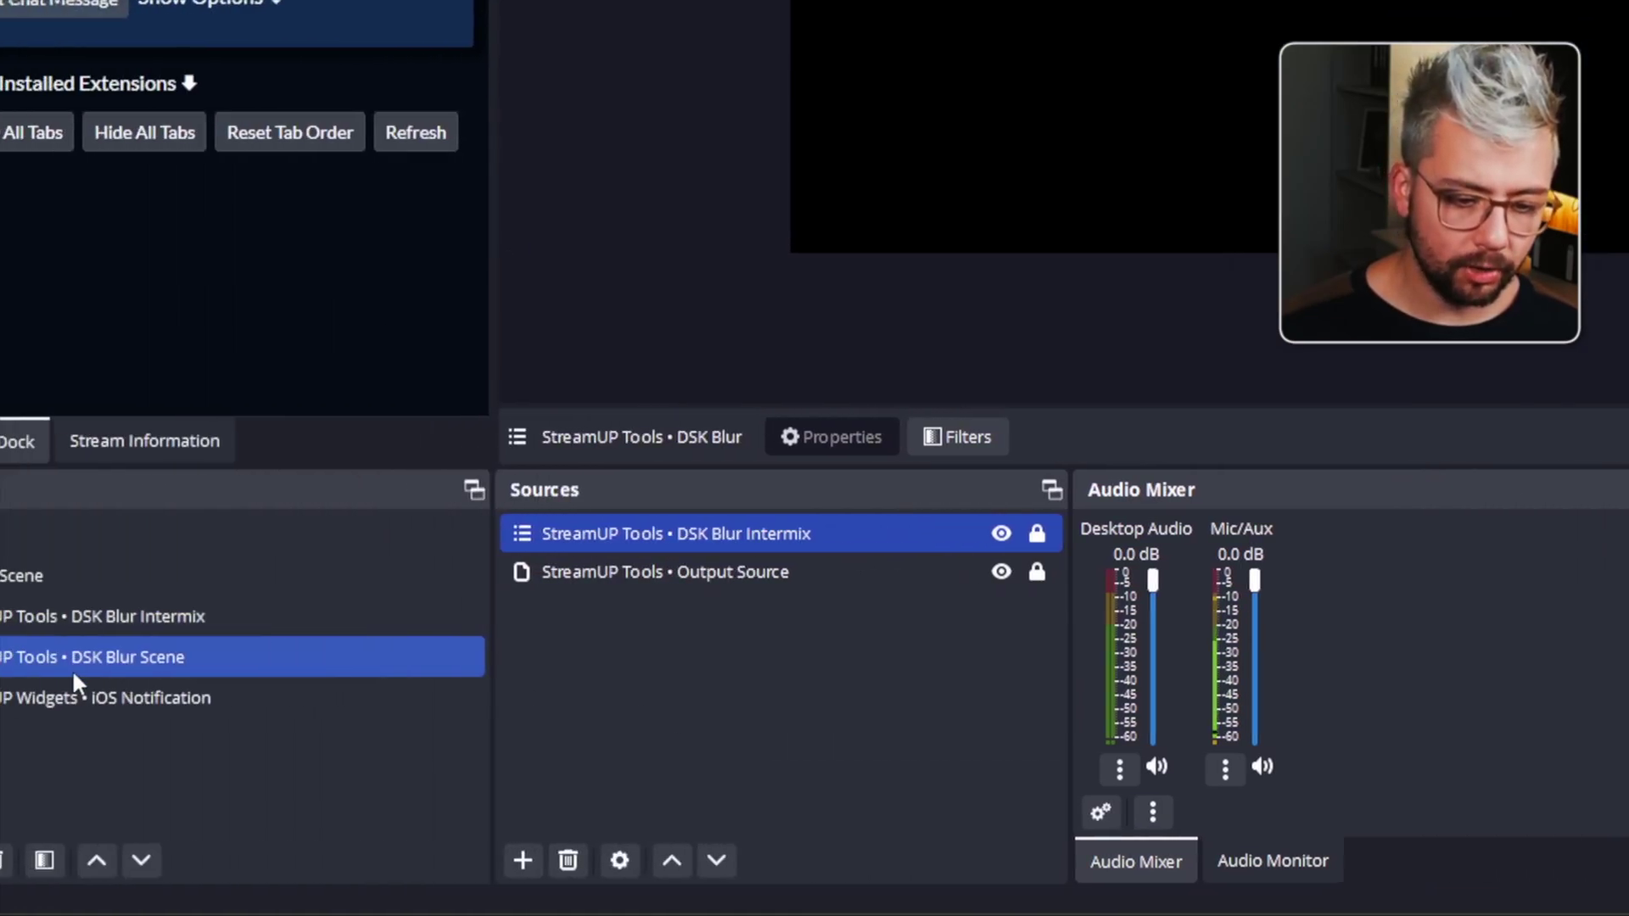
left_click(210, 662)
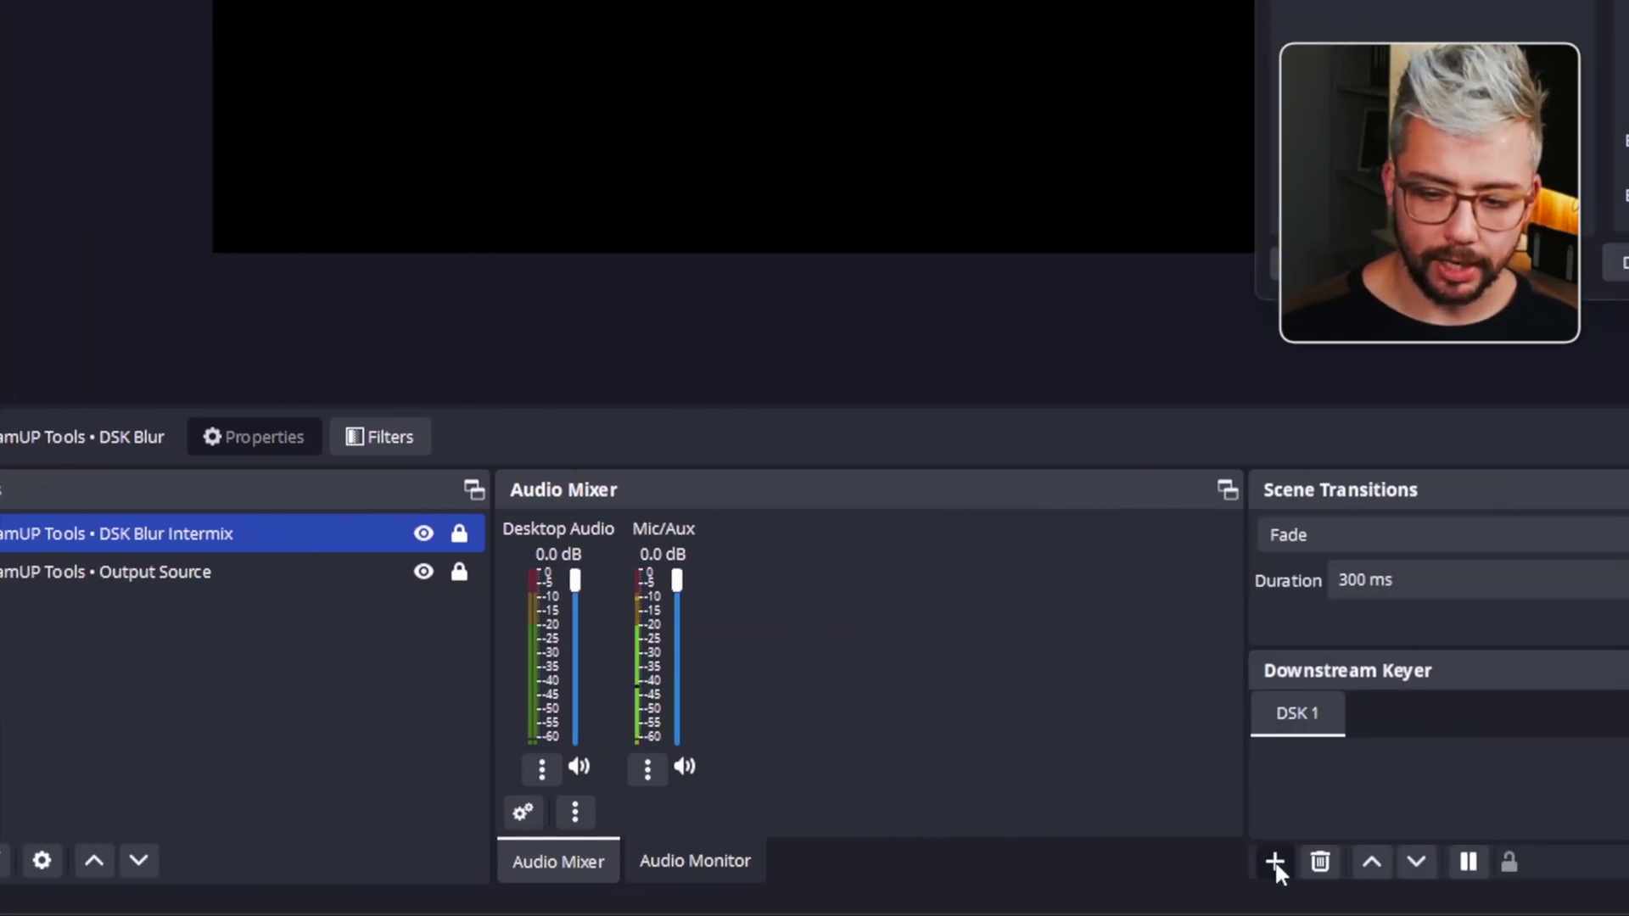
left_click(1274, 860)
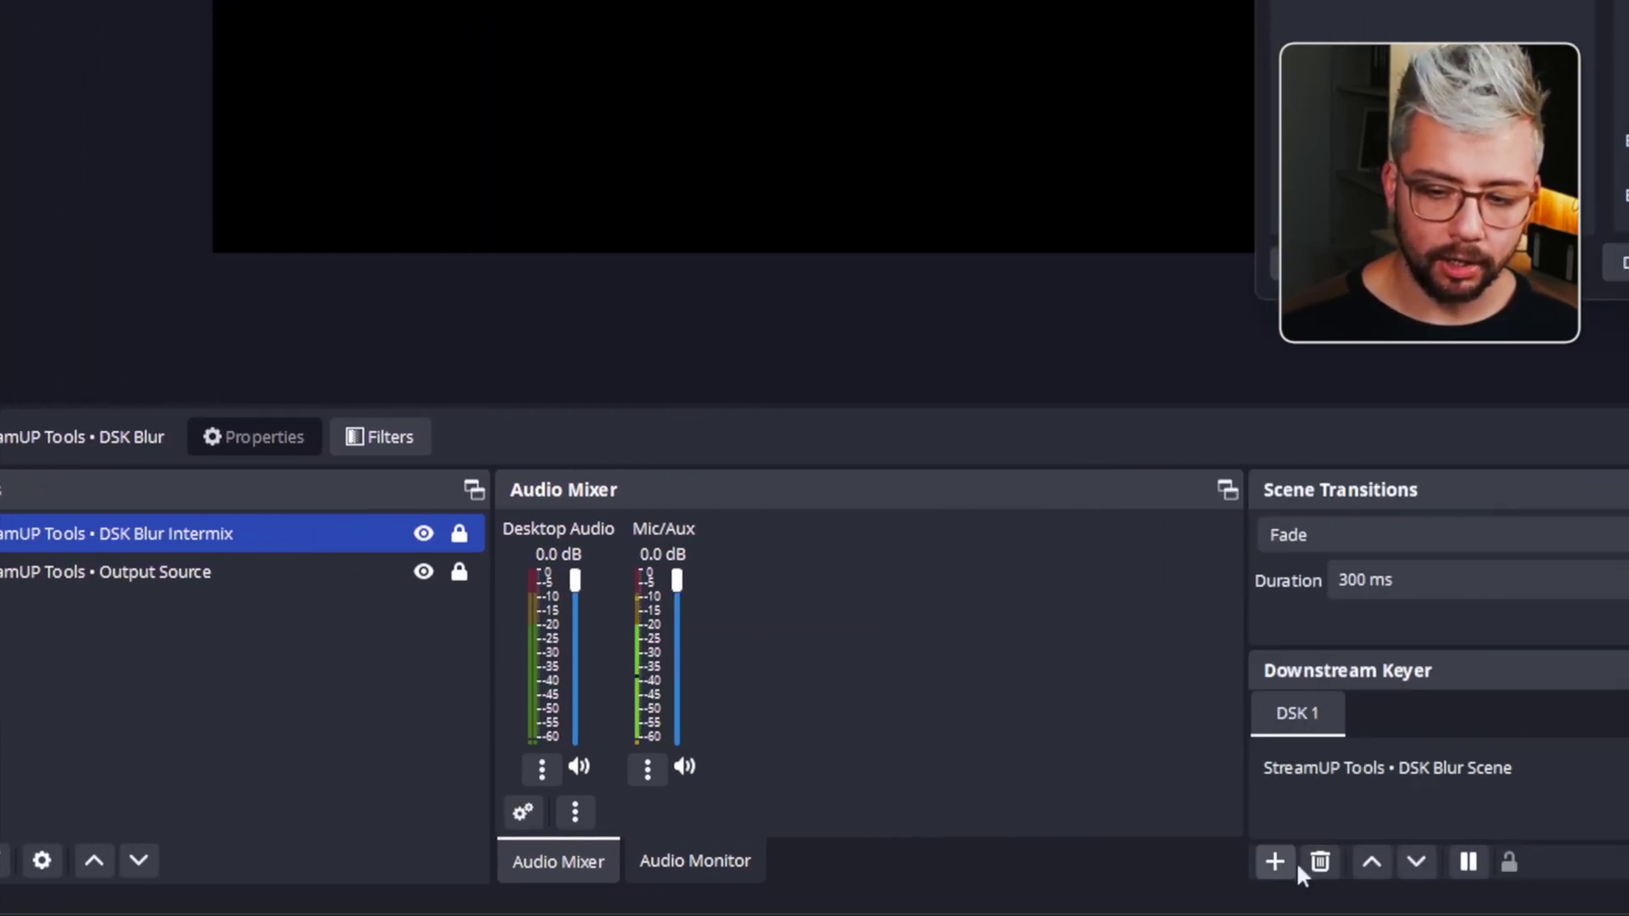
left_click(1368, 760)
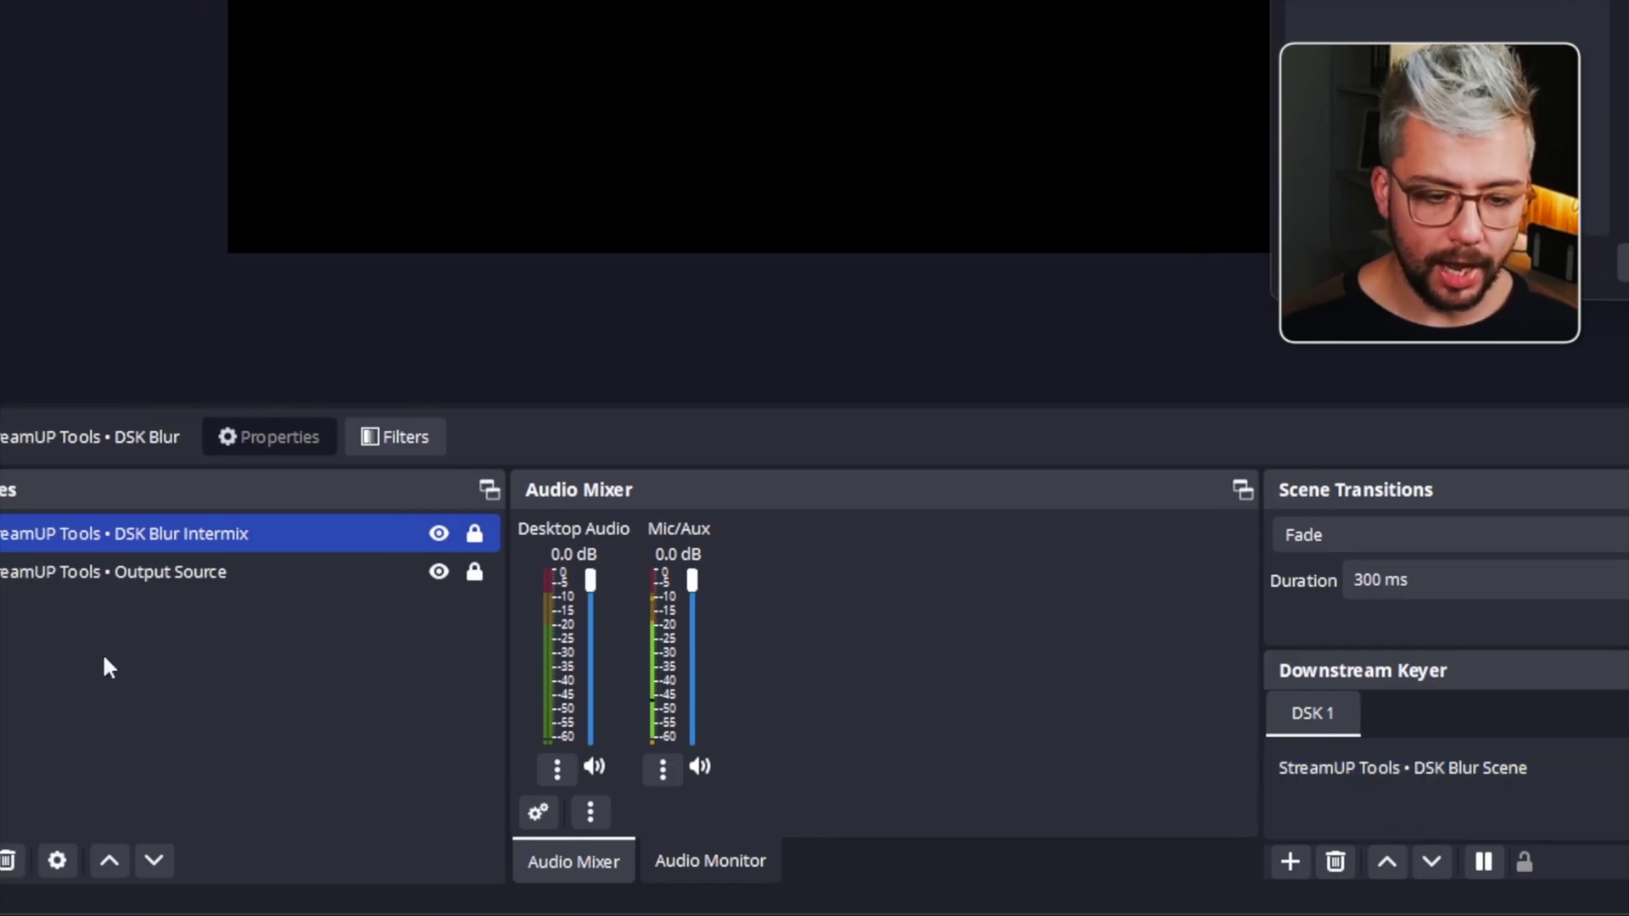
left_click(211, 552)
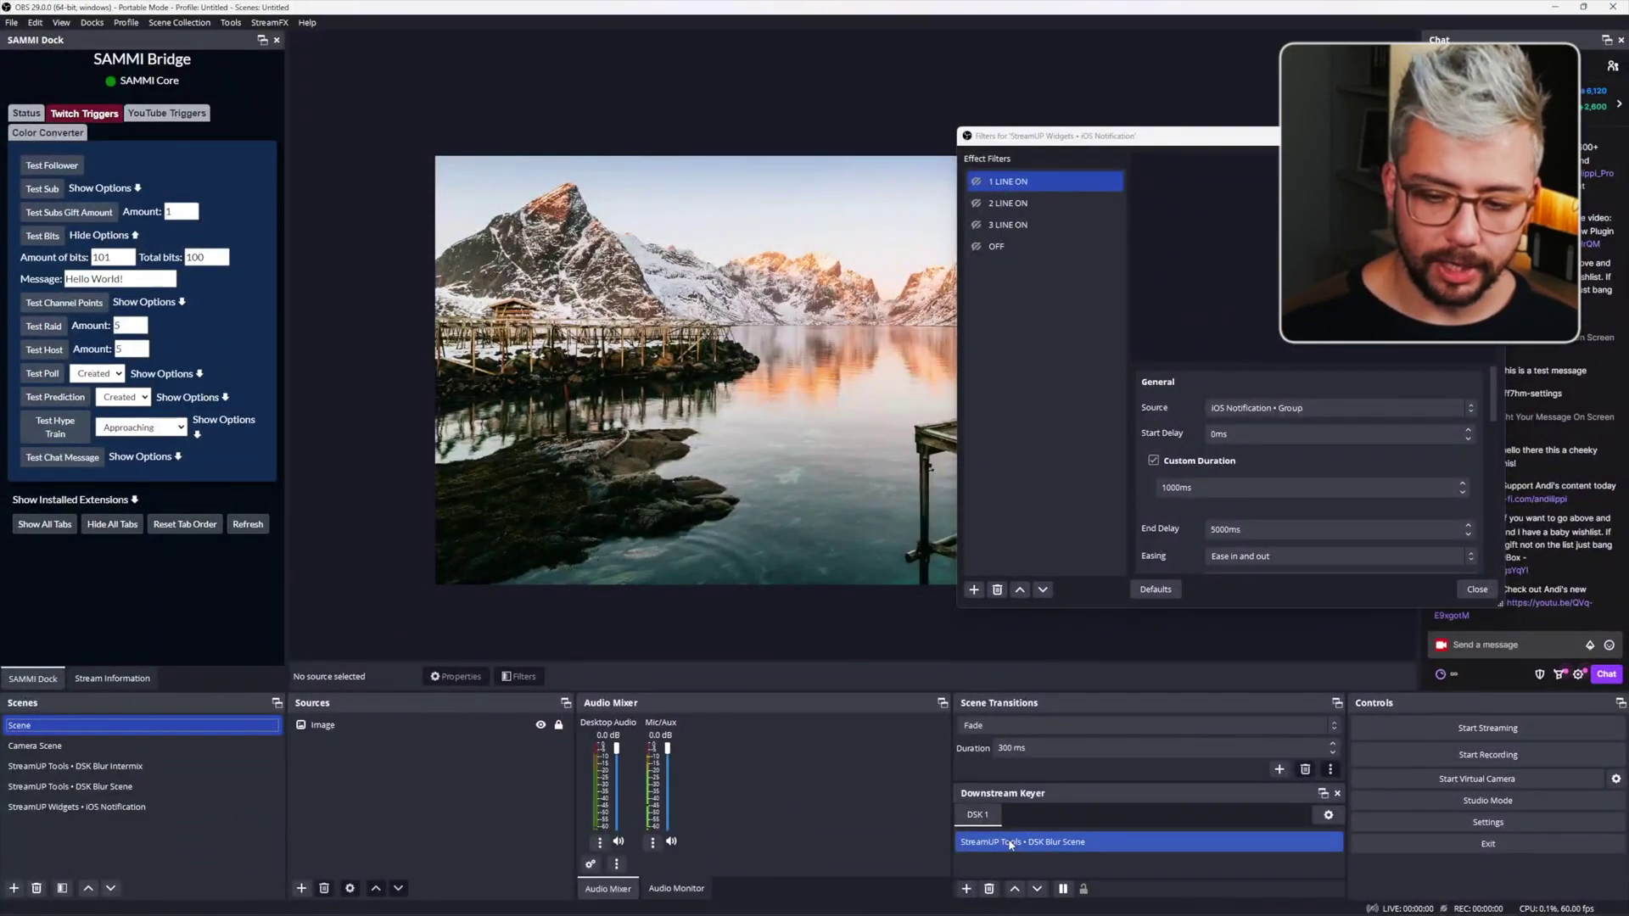
Play the '1 LINE ON' filter to show the test banner, then switch to Camera Scene.
left_click(1007, 845)
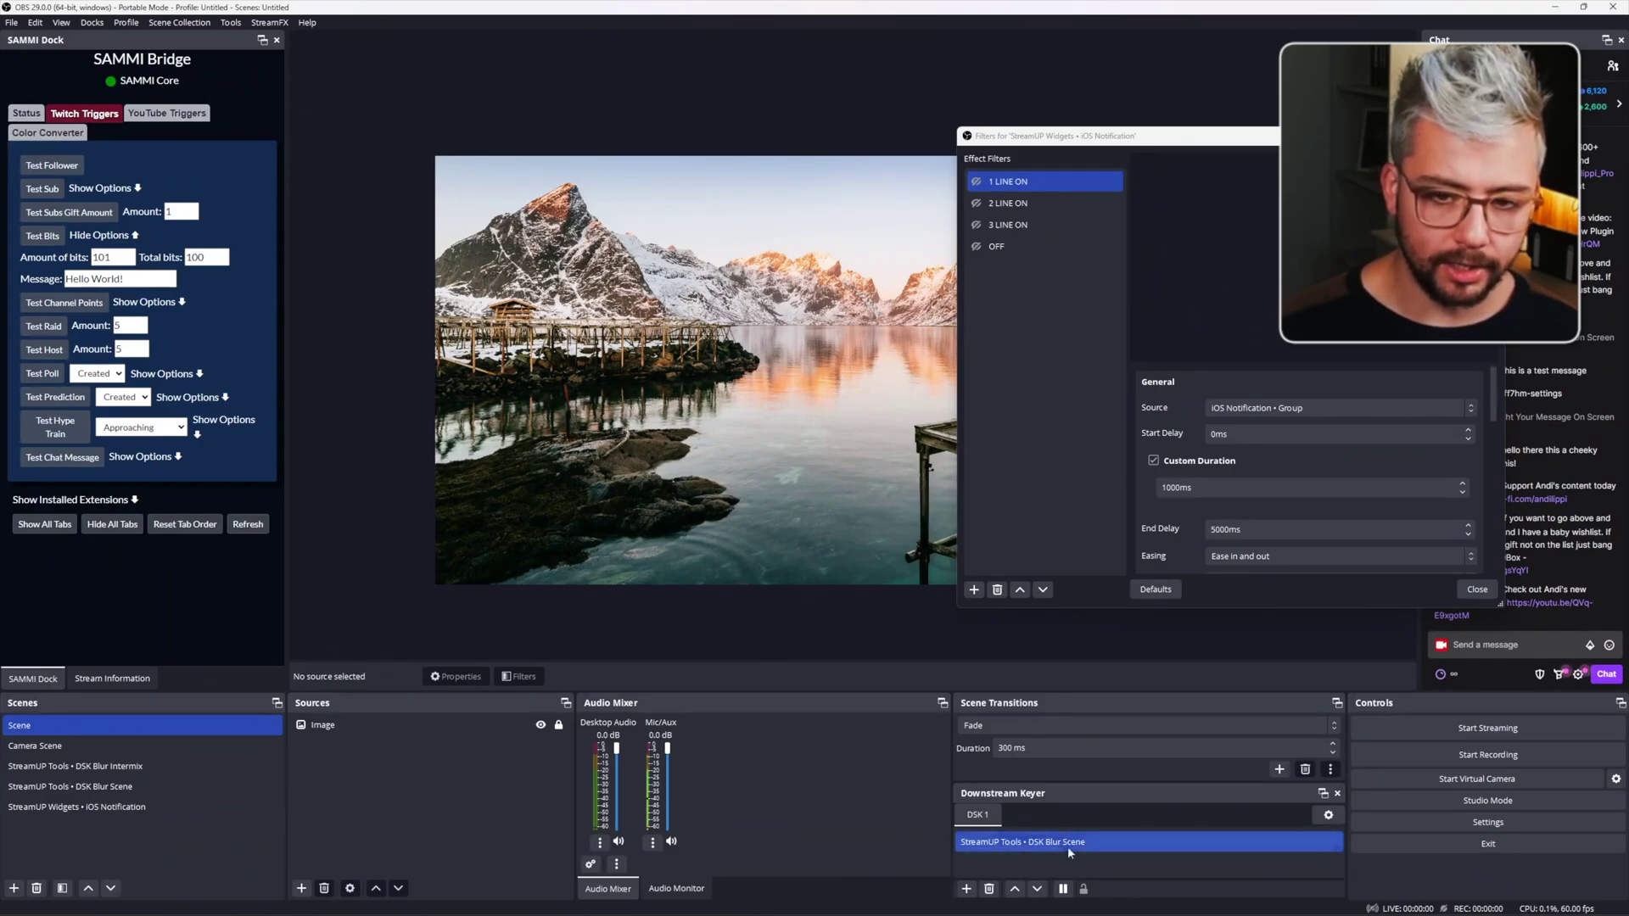
left_click_drag(1102, 148, 1021, 405)
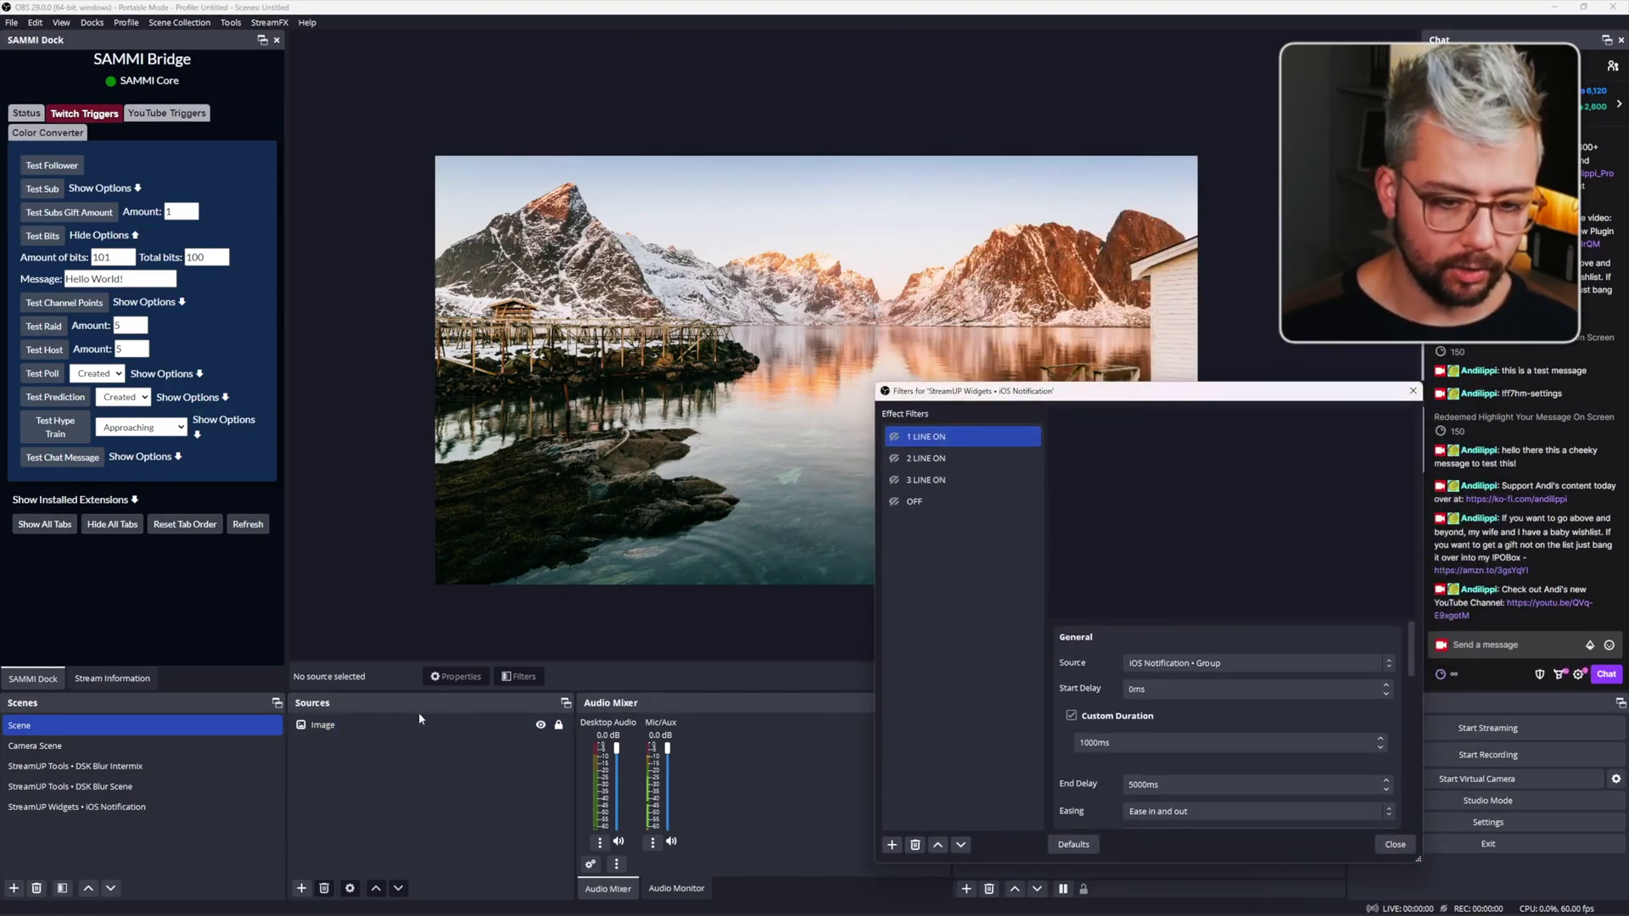
left_click(895, 436)
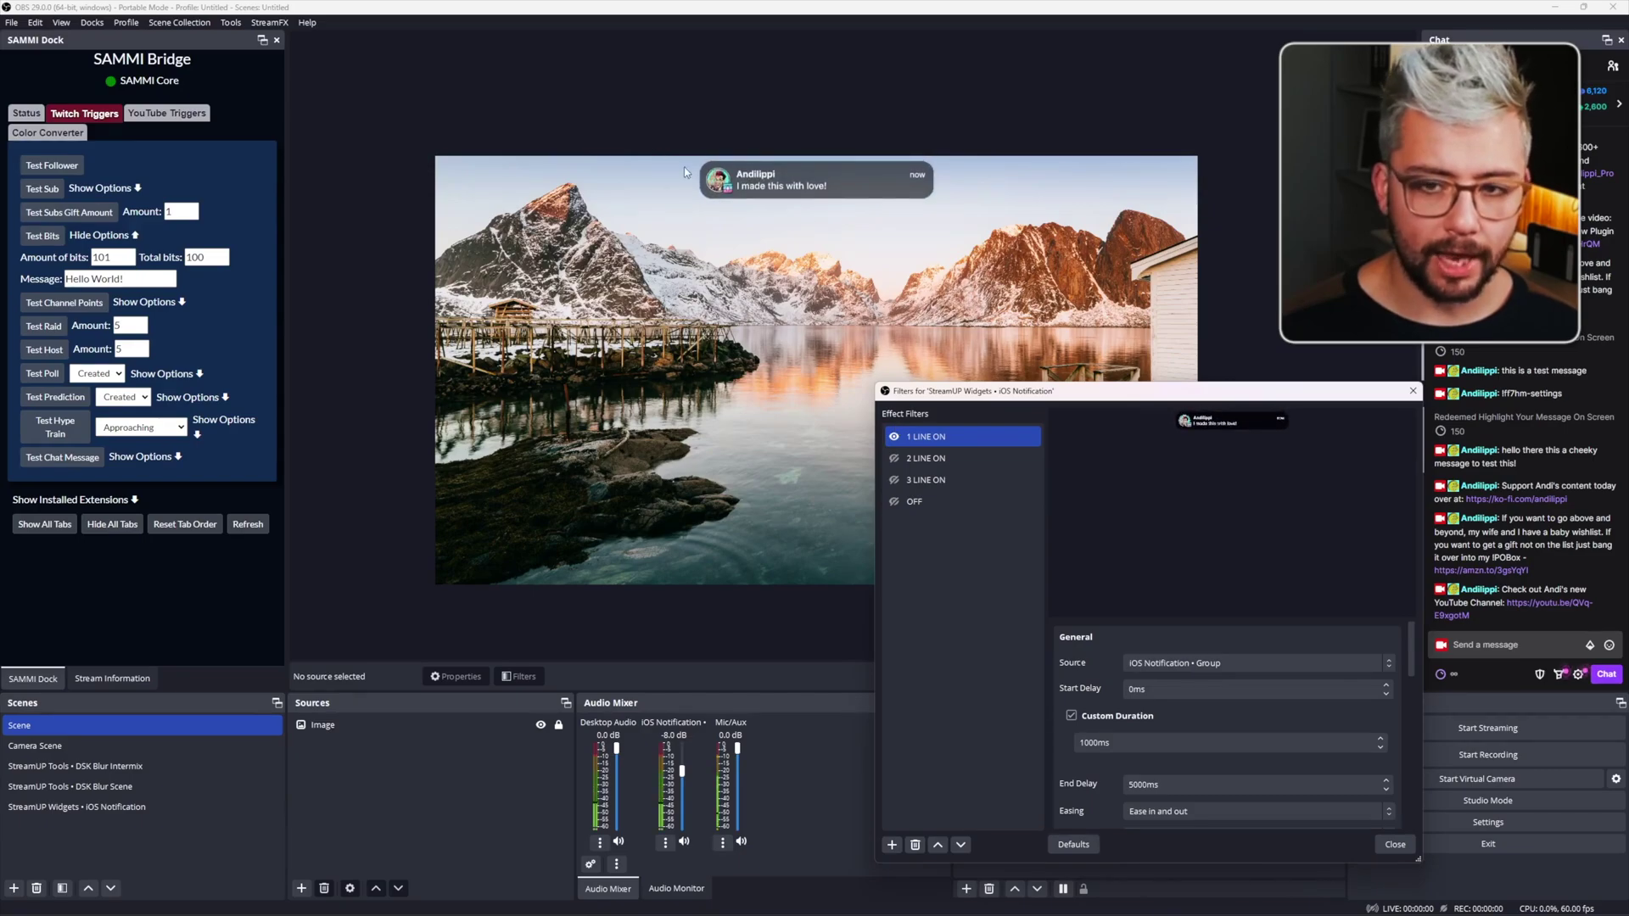
left_click(104, 743)
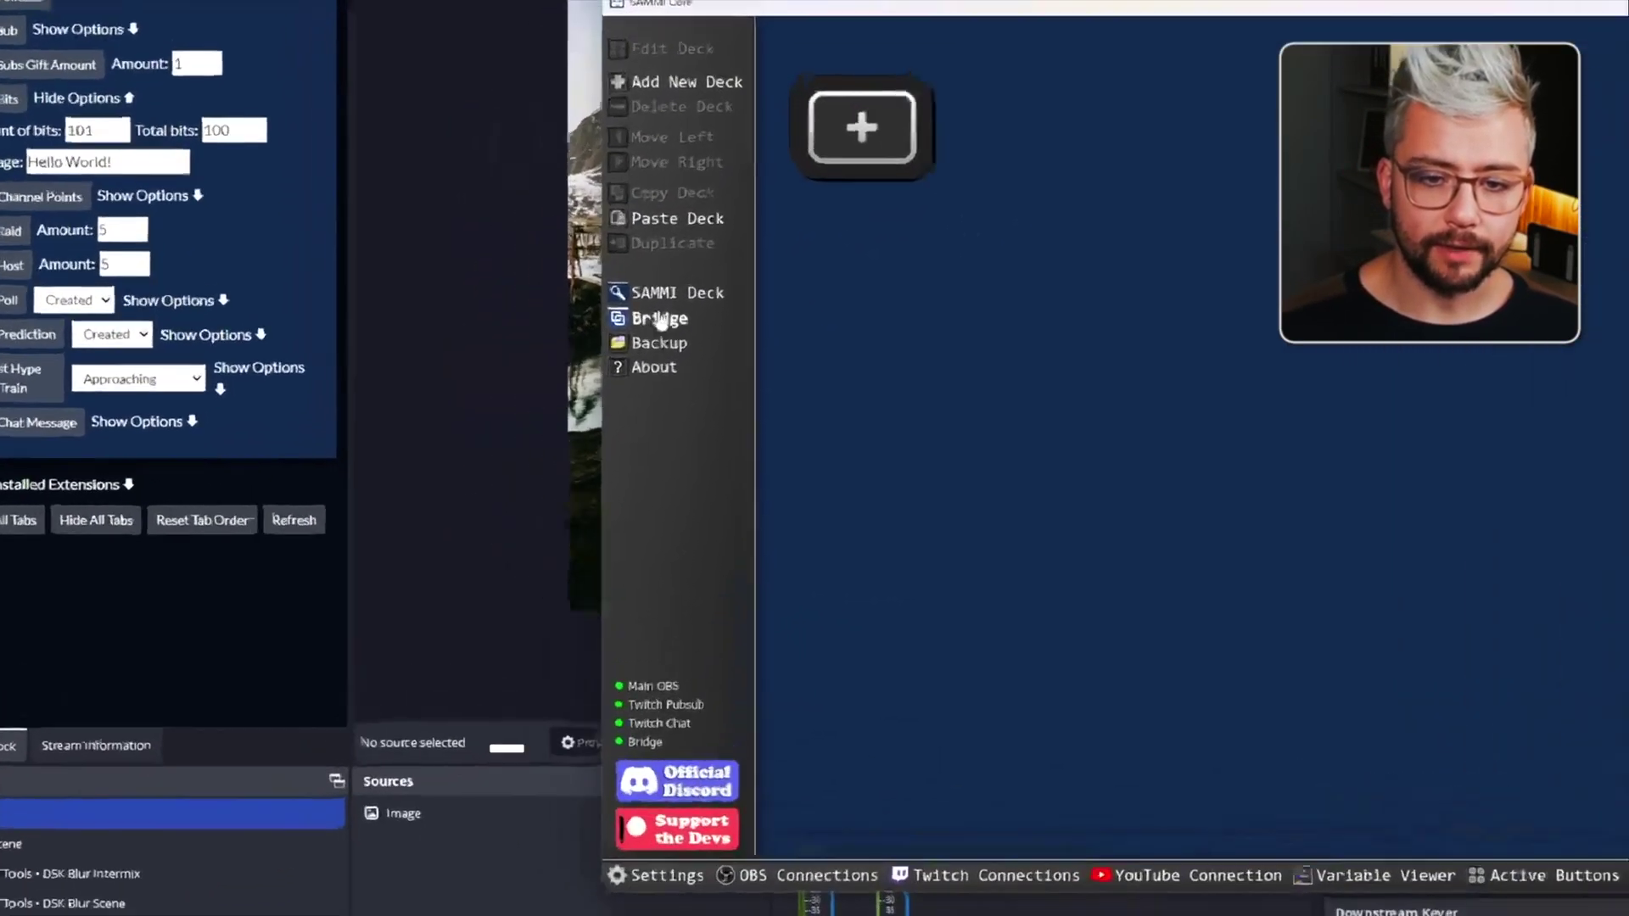
Install the SEF file from iOS Notification > v1.0.0 > 3 - BOT INSTALL > SAMMI and open its deck.
left_click(660, 320)
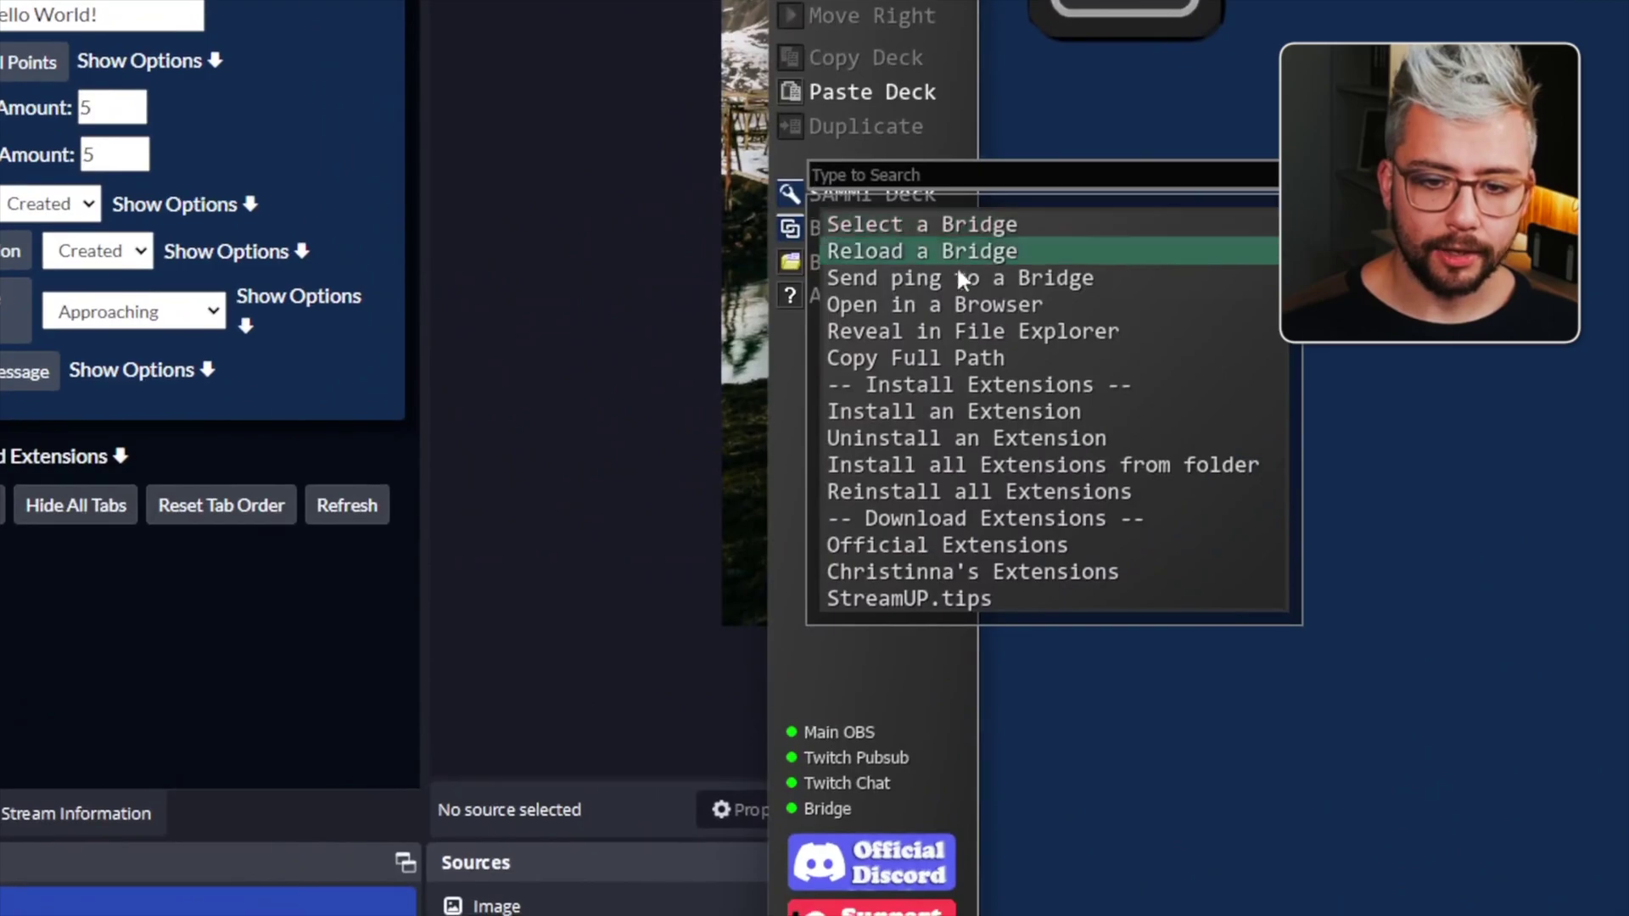
left_click(1011, 414)
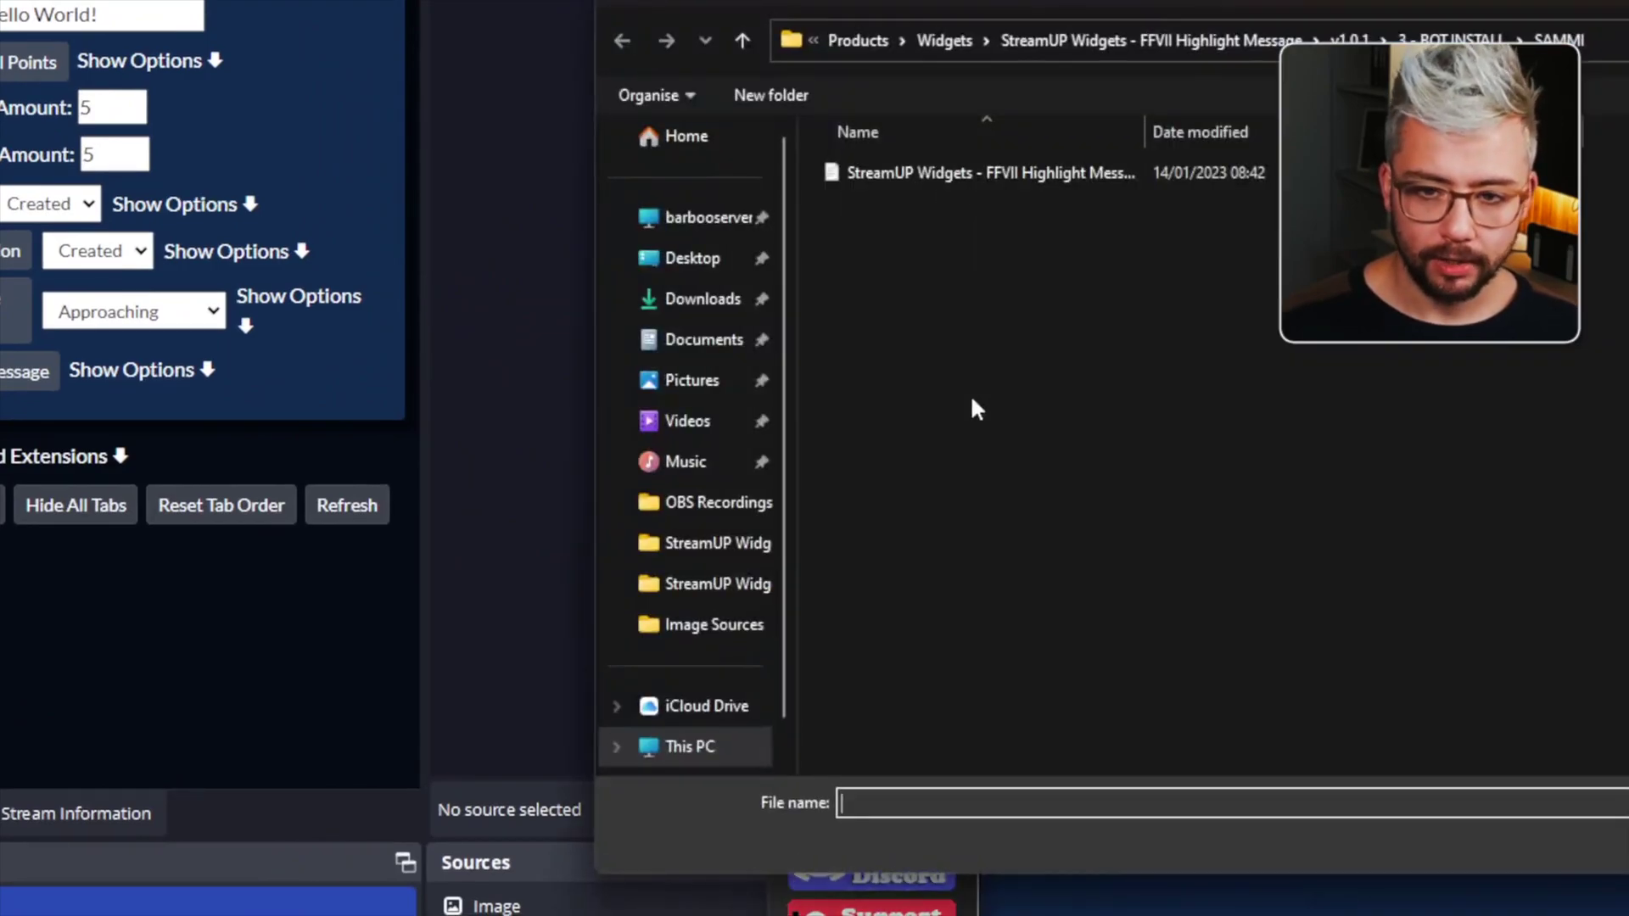
left_click(944, 240)
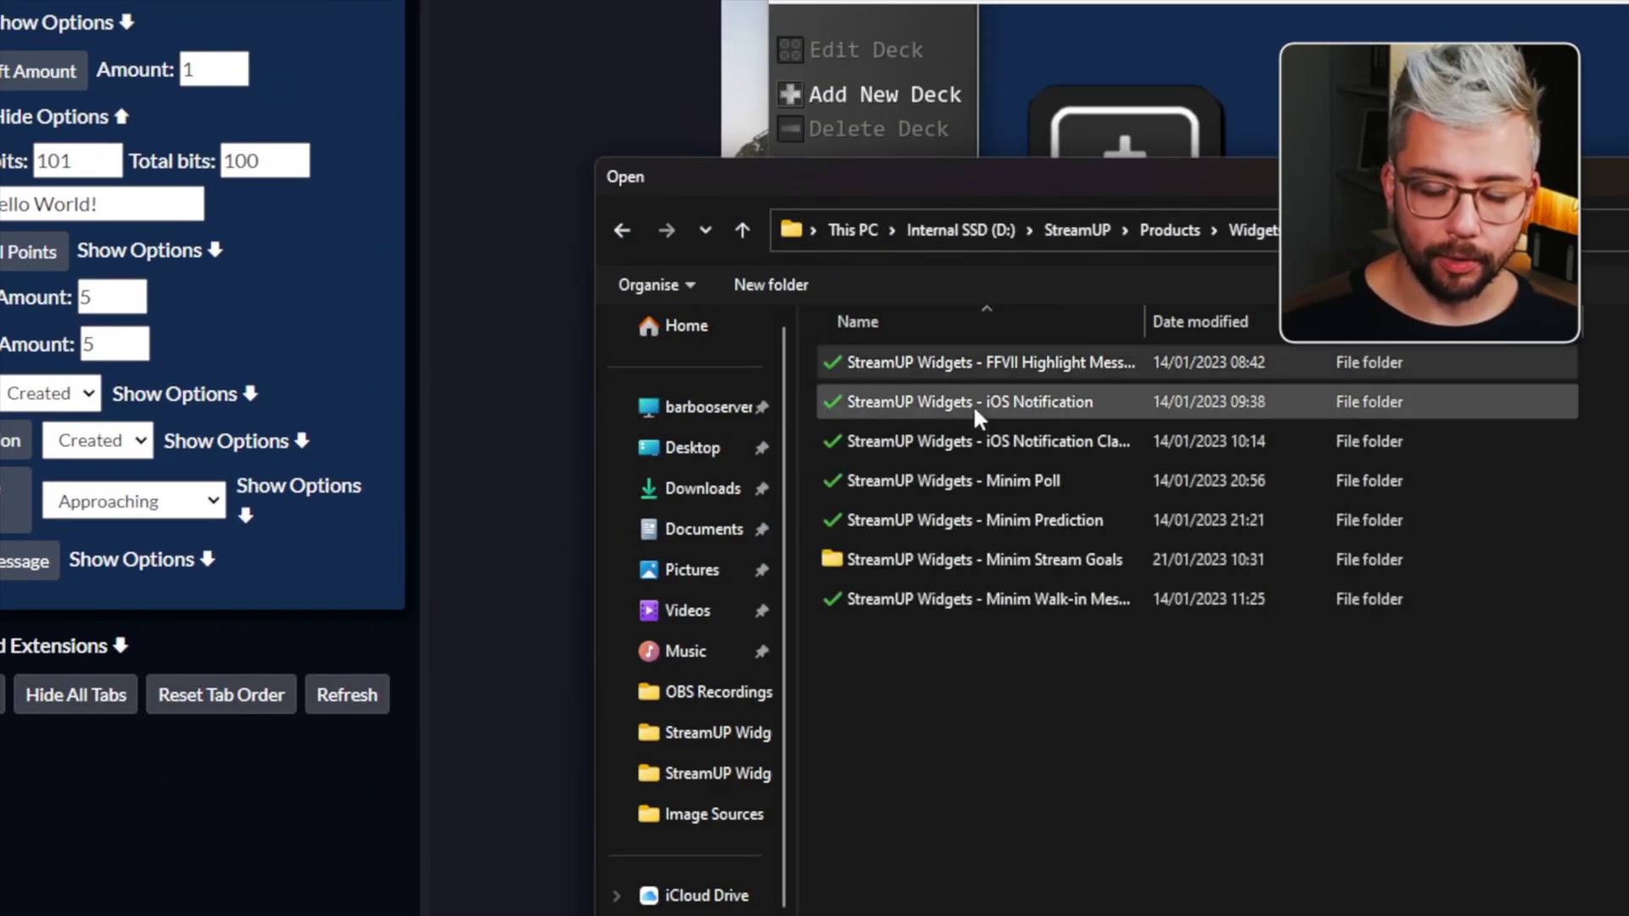
double_click(1032, 400)
double_click(915, 402)
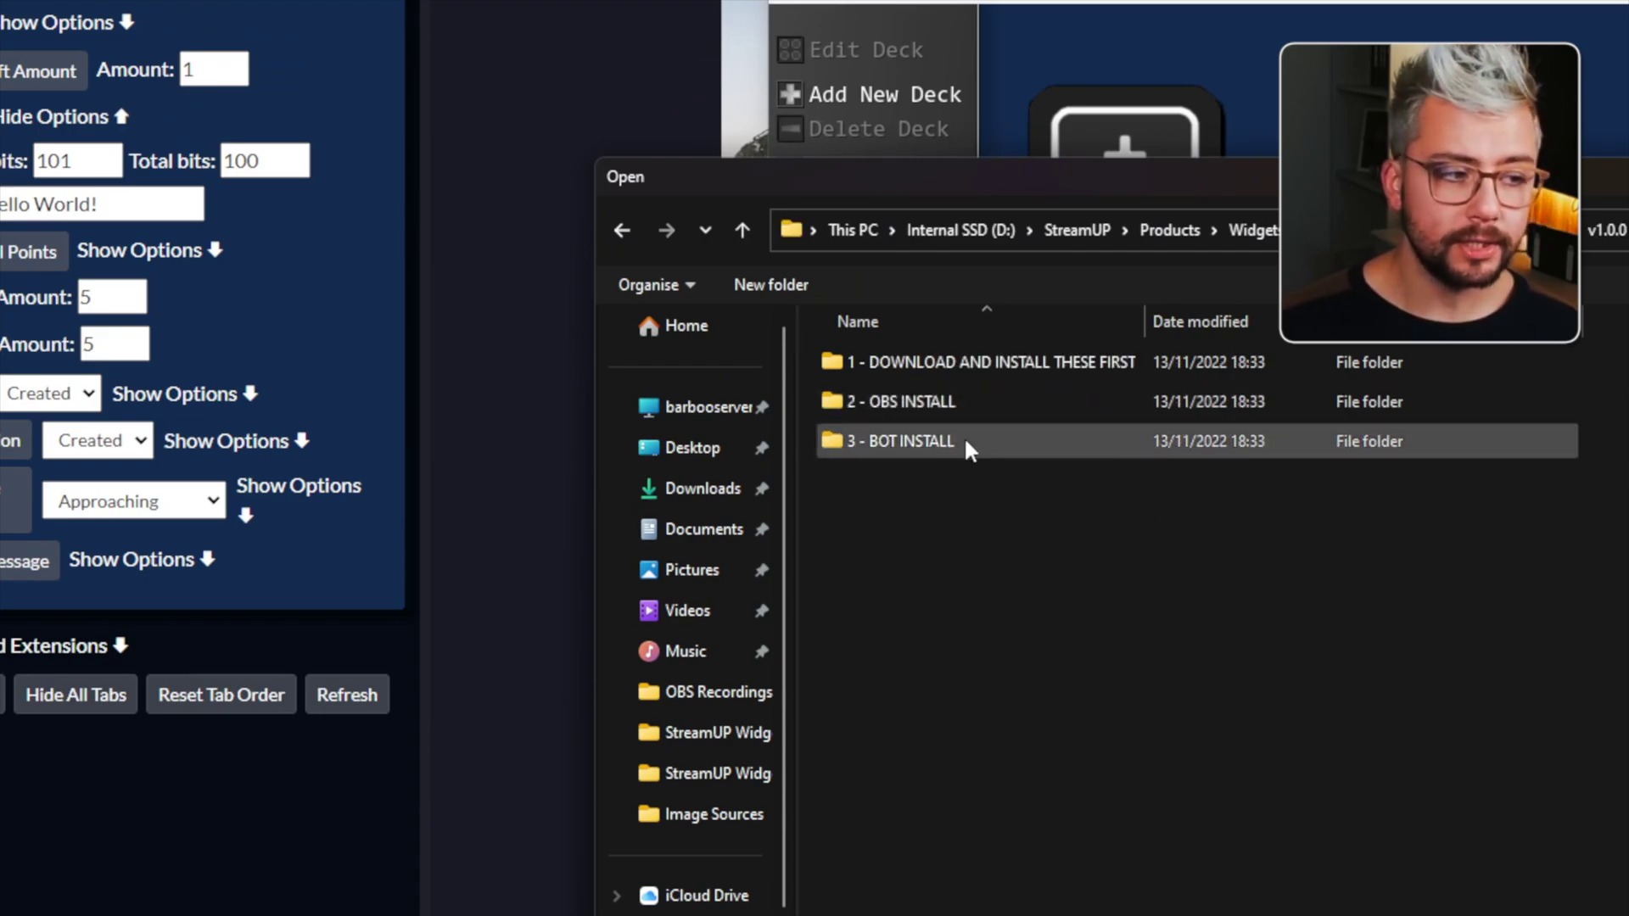
double_click(916, 442)
double_click(887, 362)
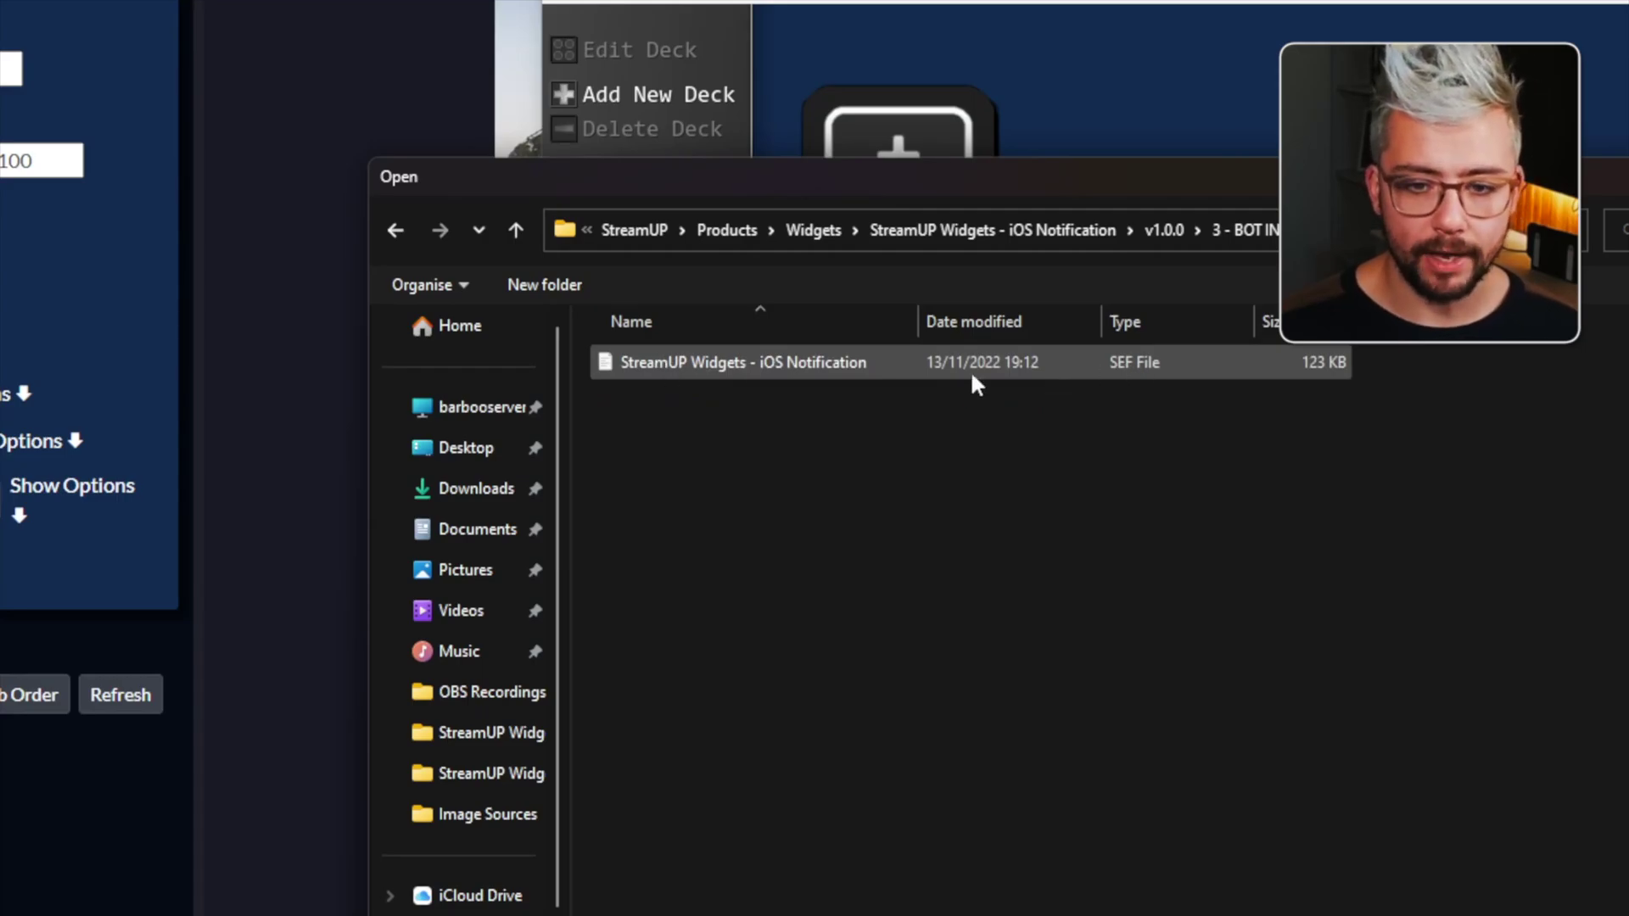
double_click(760, 367)
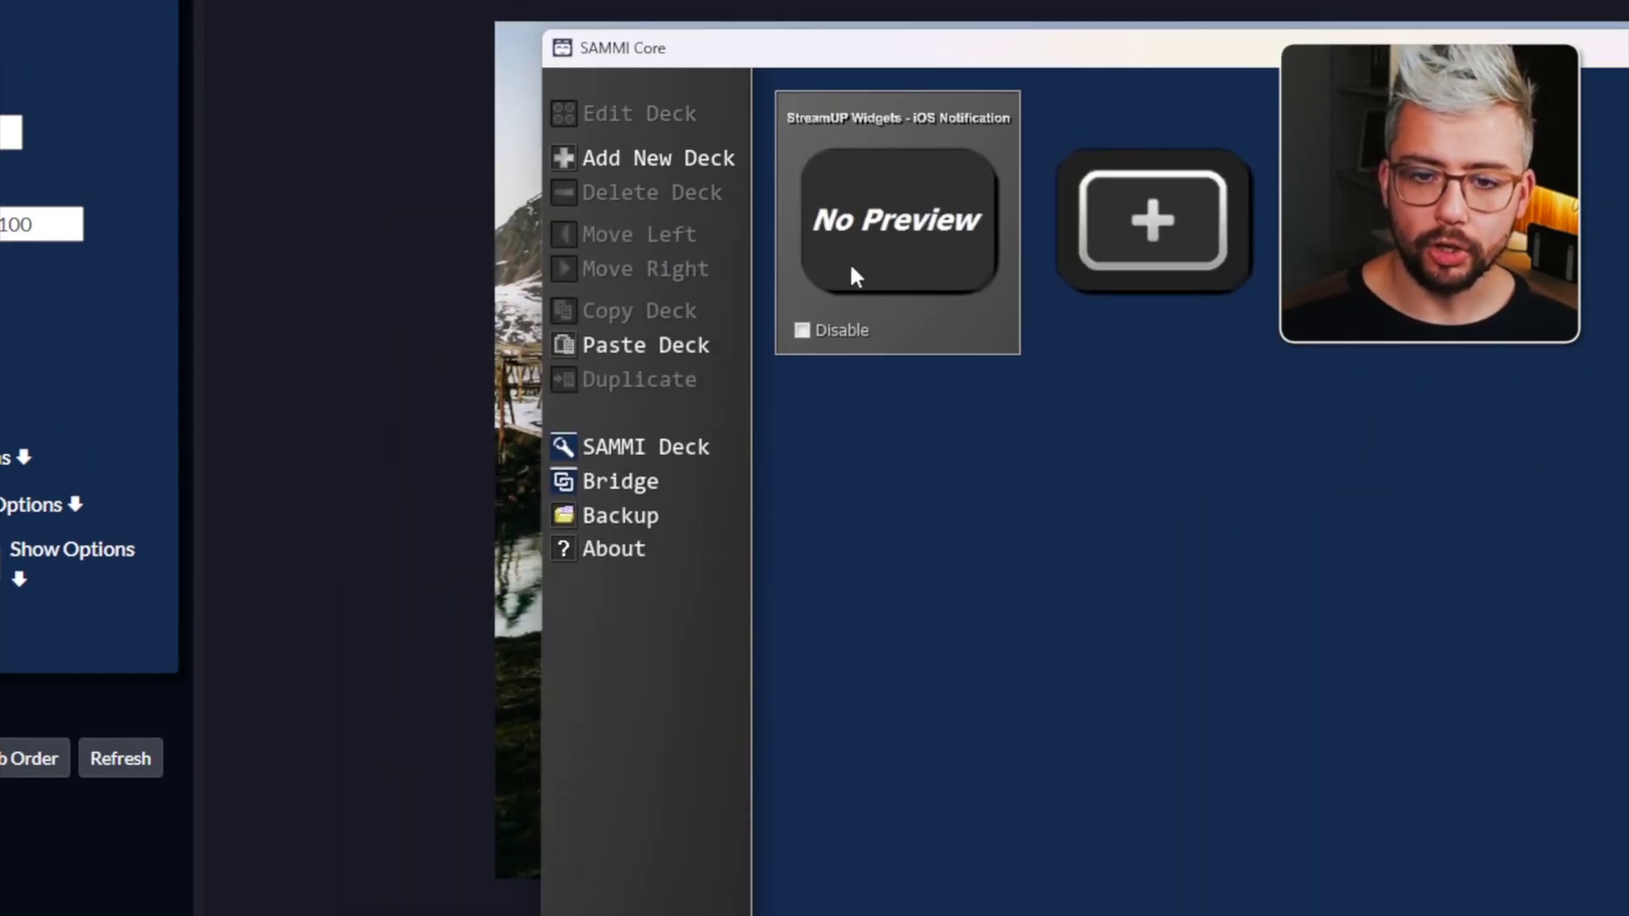
double_click(874, 157)
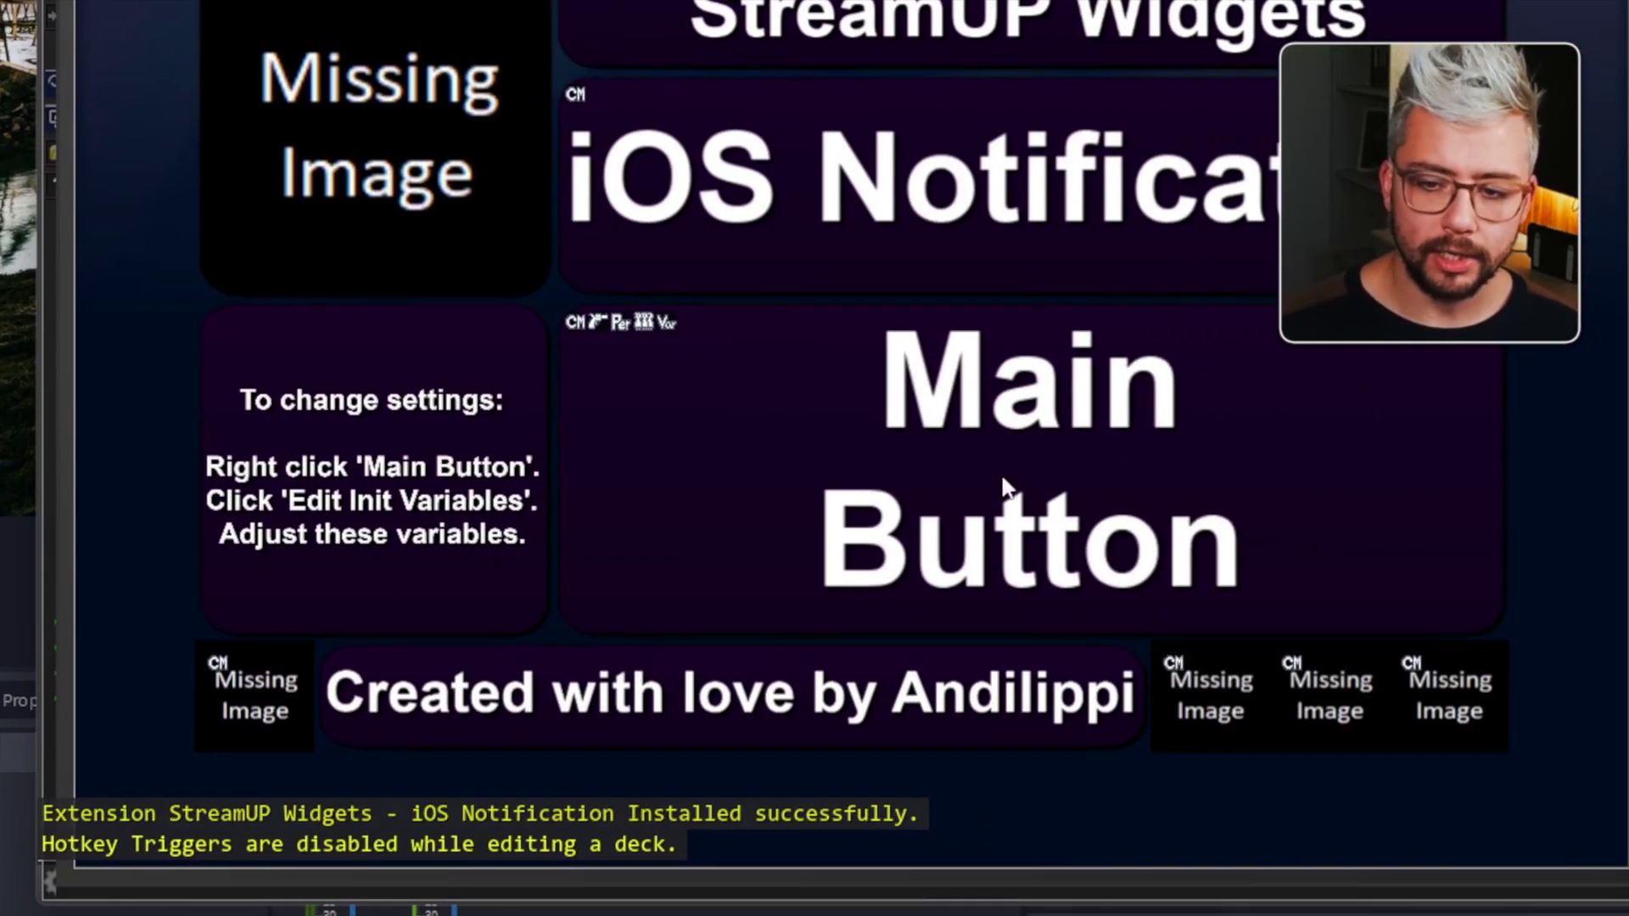
Open the Main Button's init variables and set the style value back to Dark.
left_click(912, 520)
right_click(913, 678)
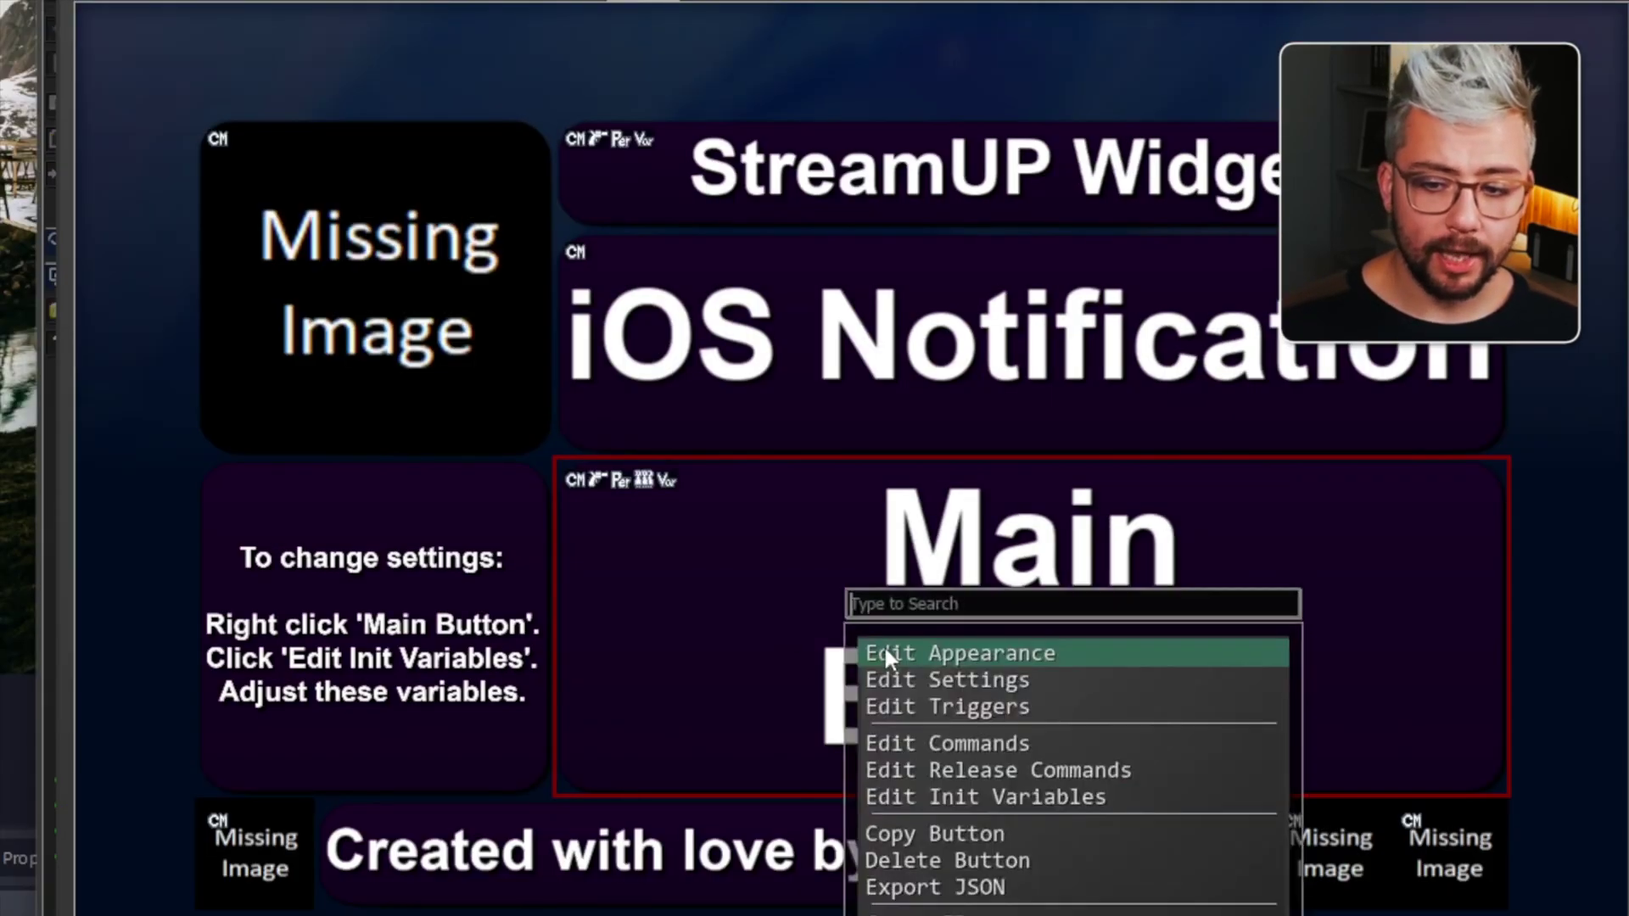
left_click(975, 792)
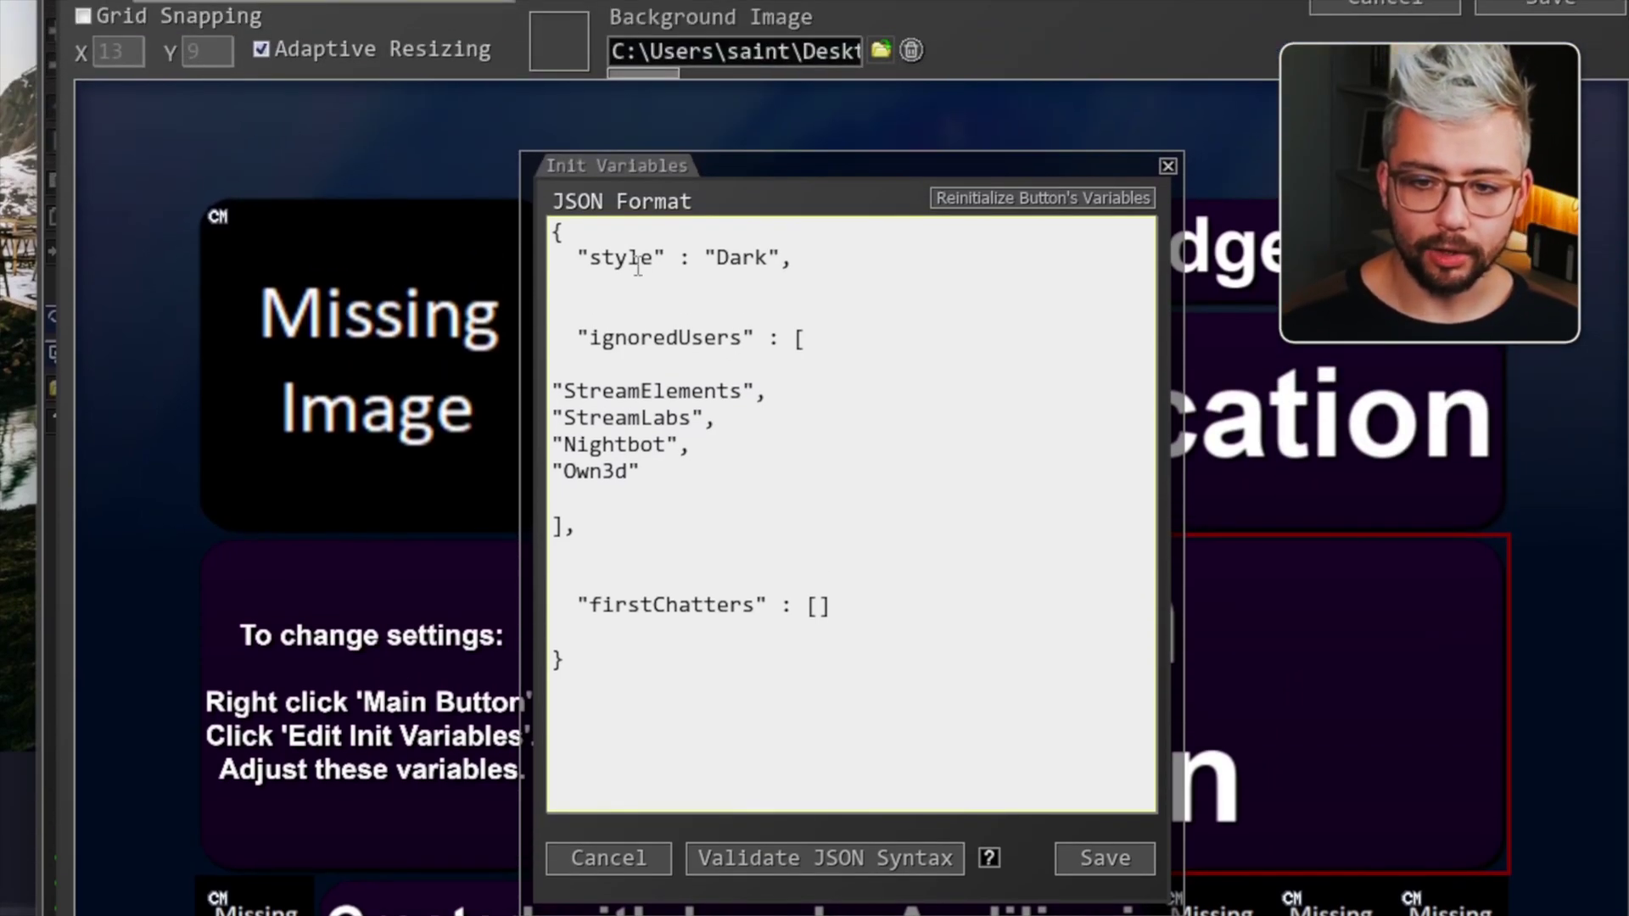
left_click_drag(768, 260, 718, 258)
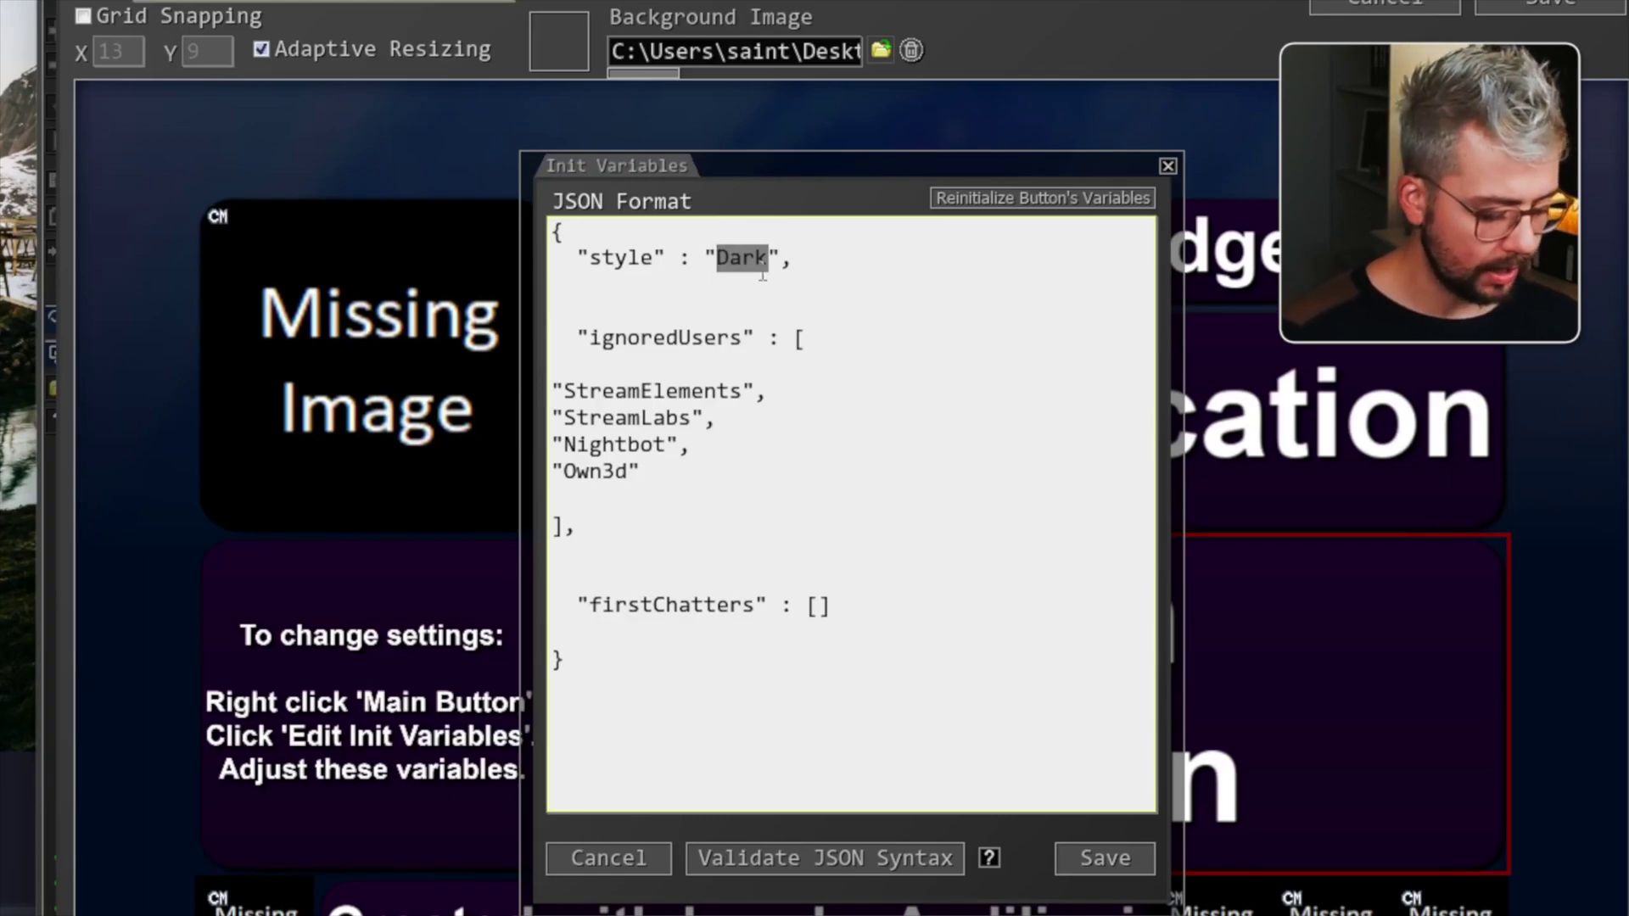
type("Light")
key("BackSpace")
key("BackSpace")
key("BackSpace")
key("BackSpace")
key("BackSpace")
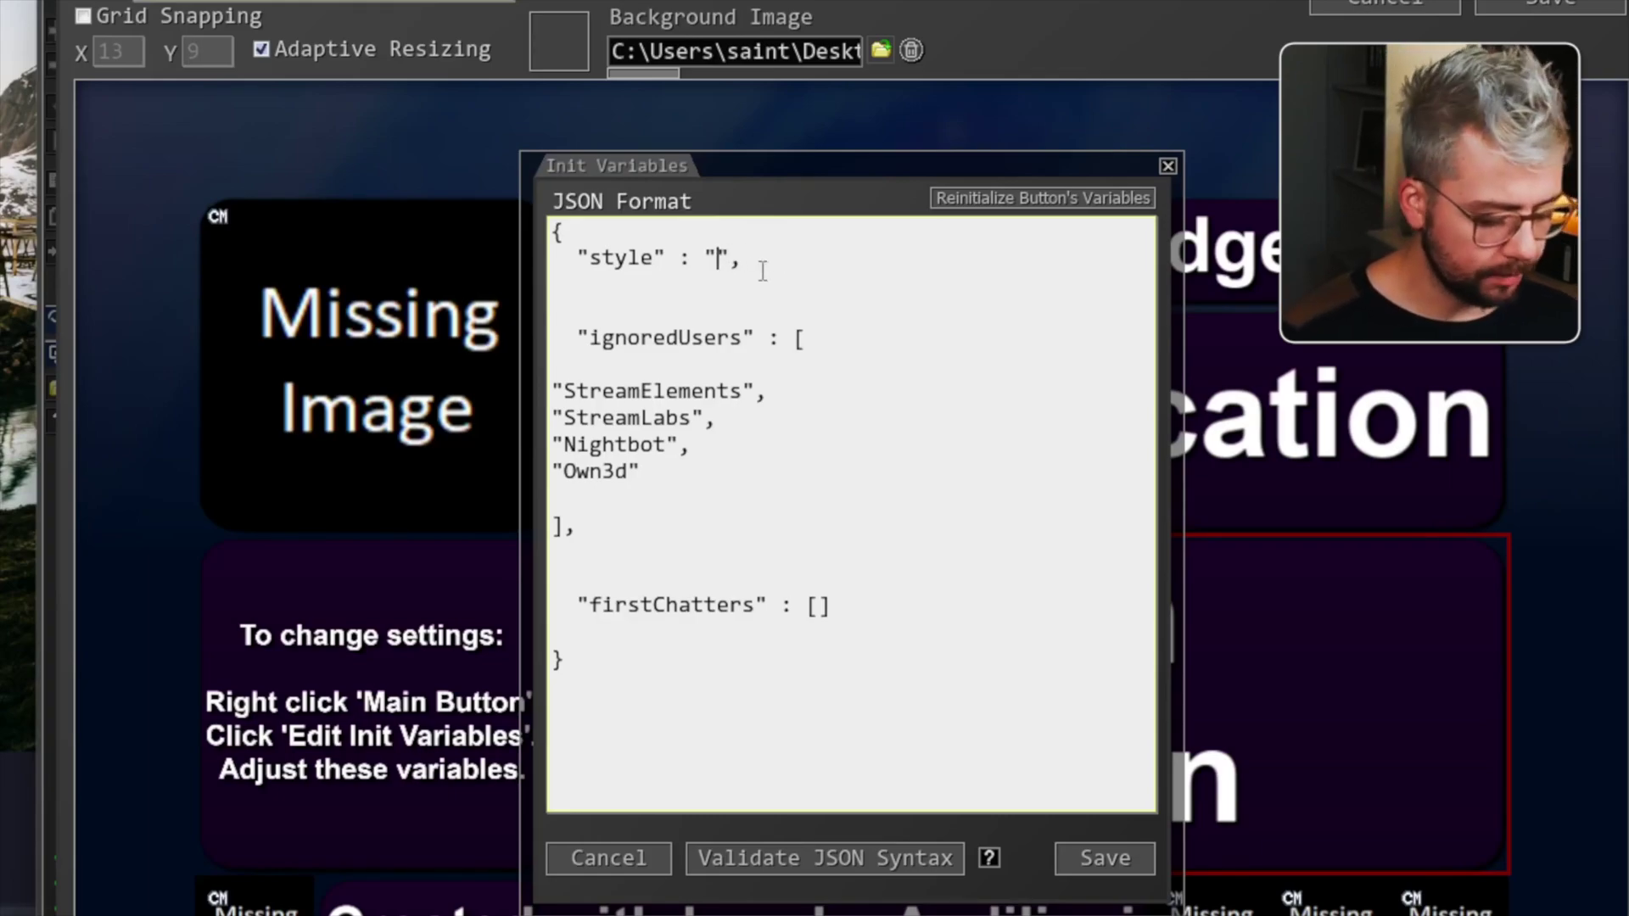
type("Dark")
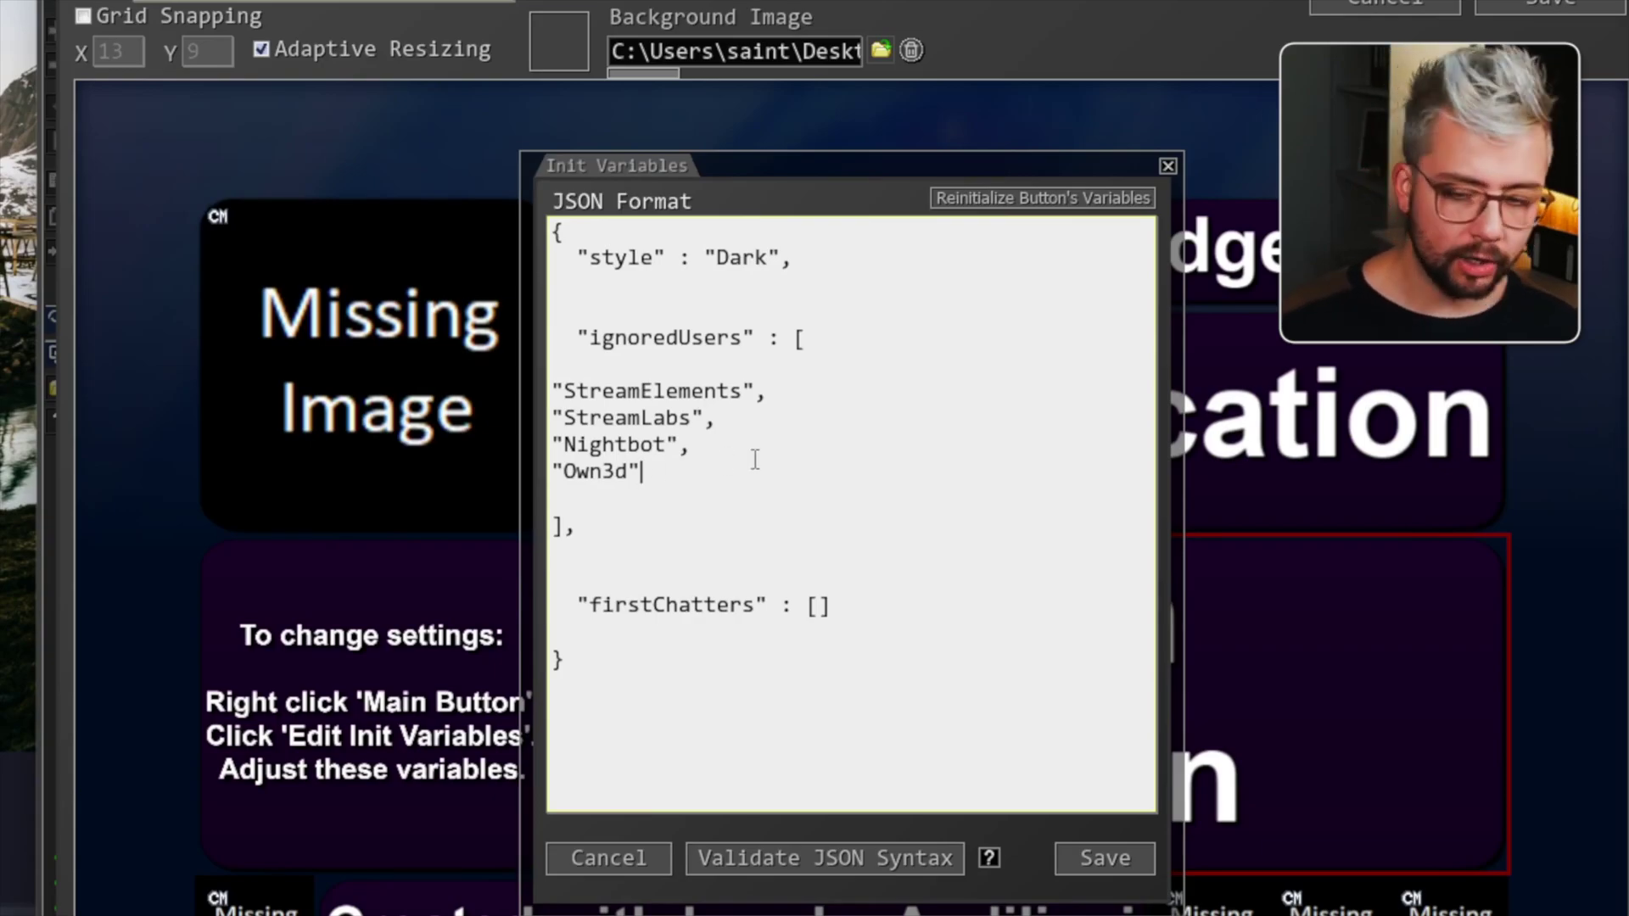
Test adding a username to ignoredUsers, validate the JSON, remove it and save.
key("Return")
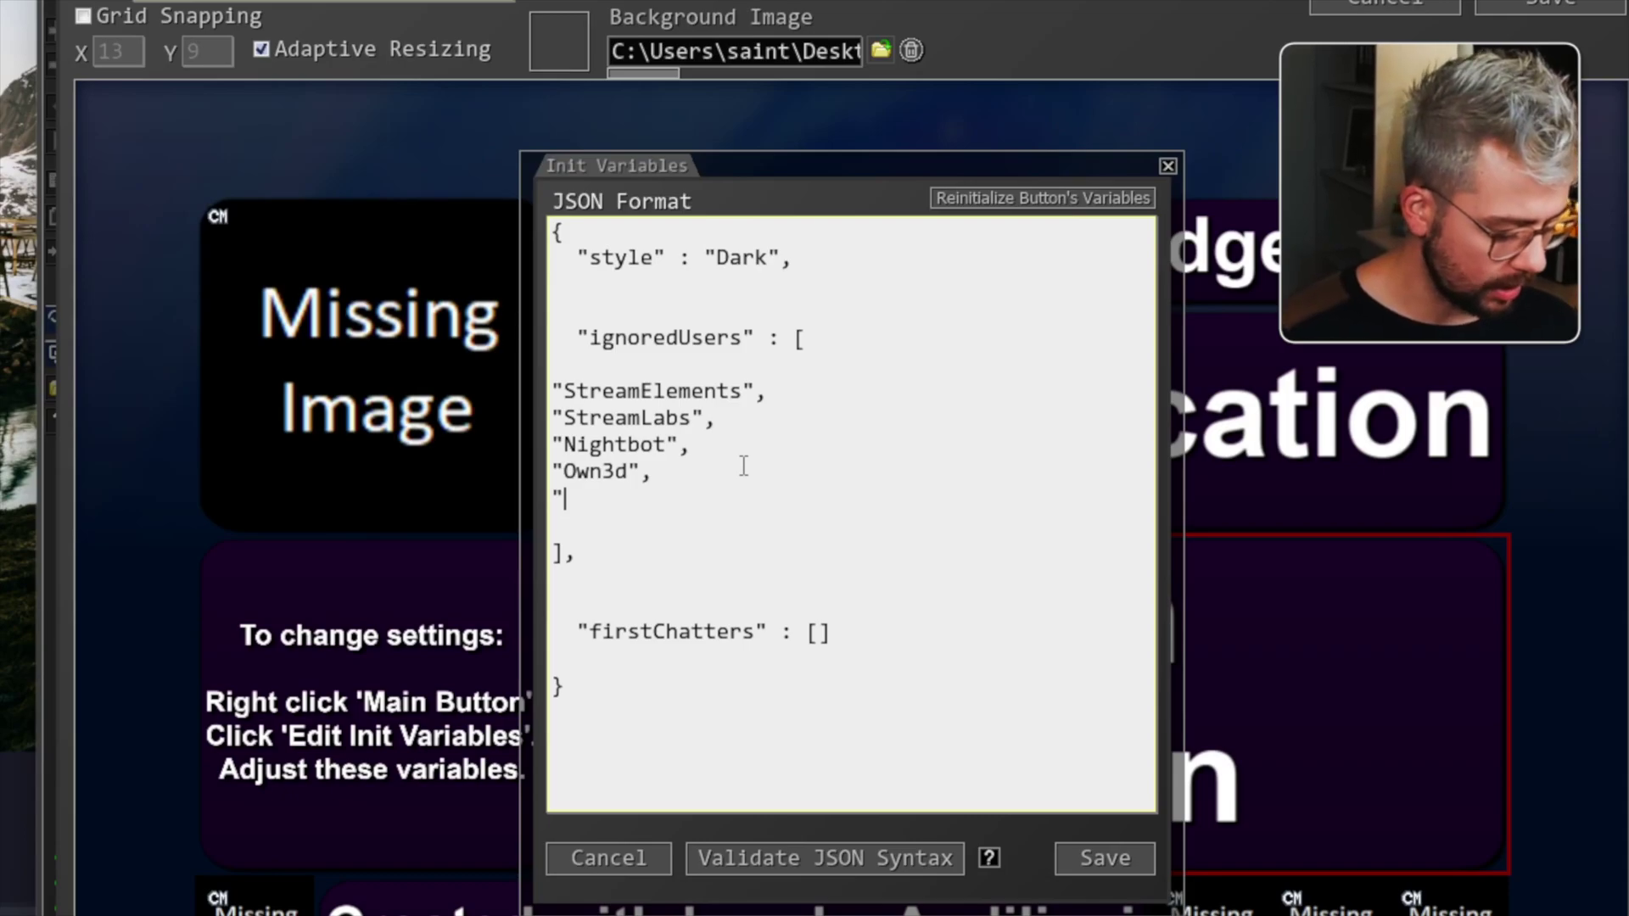
type("\"Andilippi")
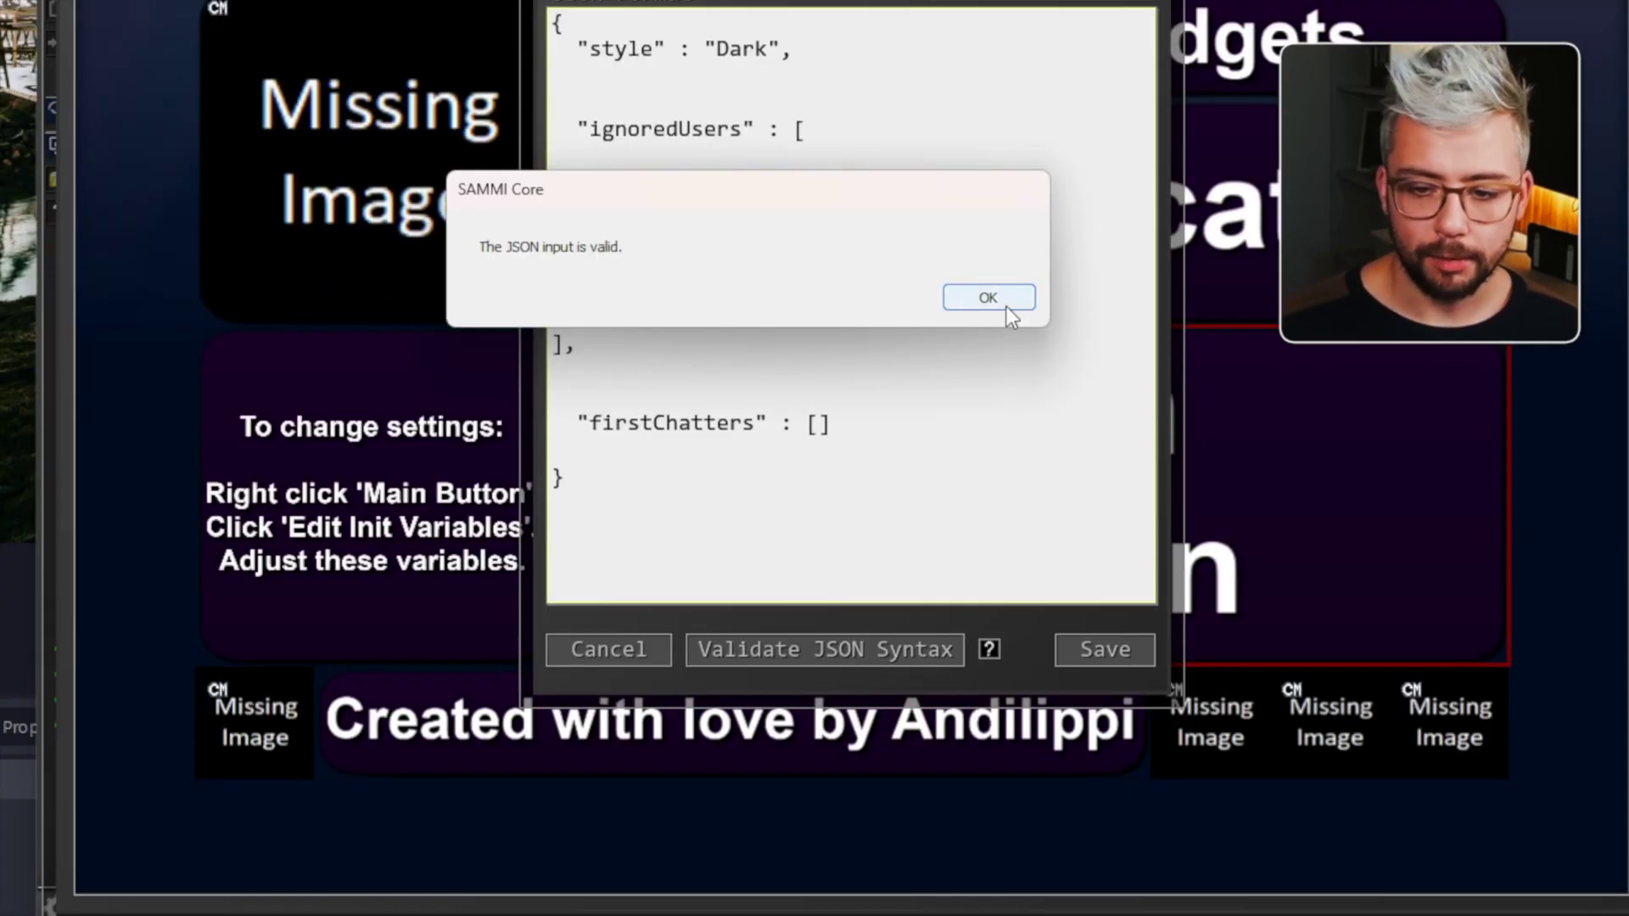
left_click(987, 505)
left_click(885, 863)
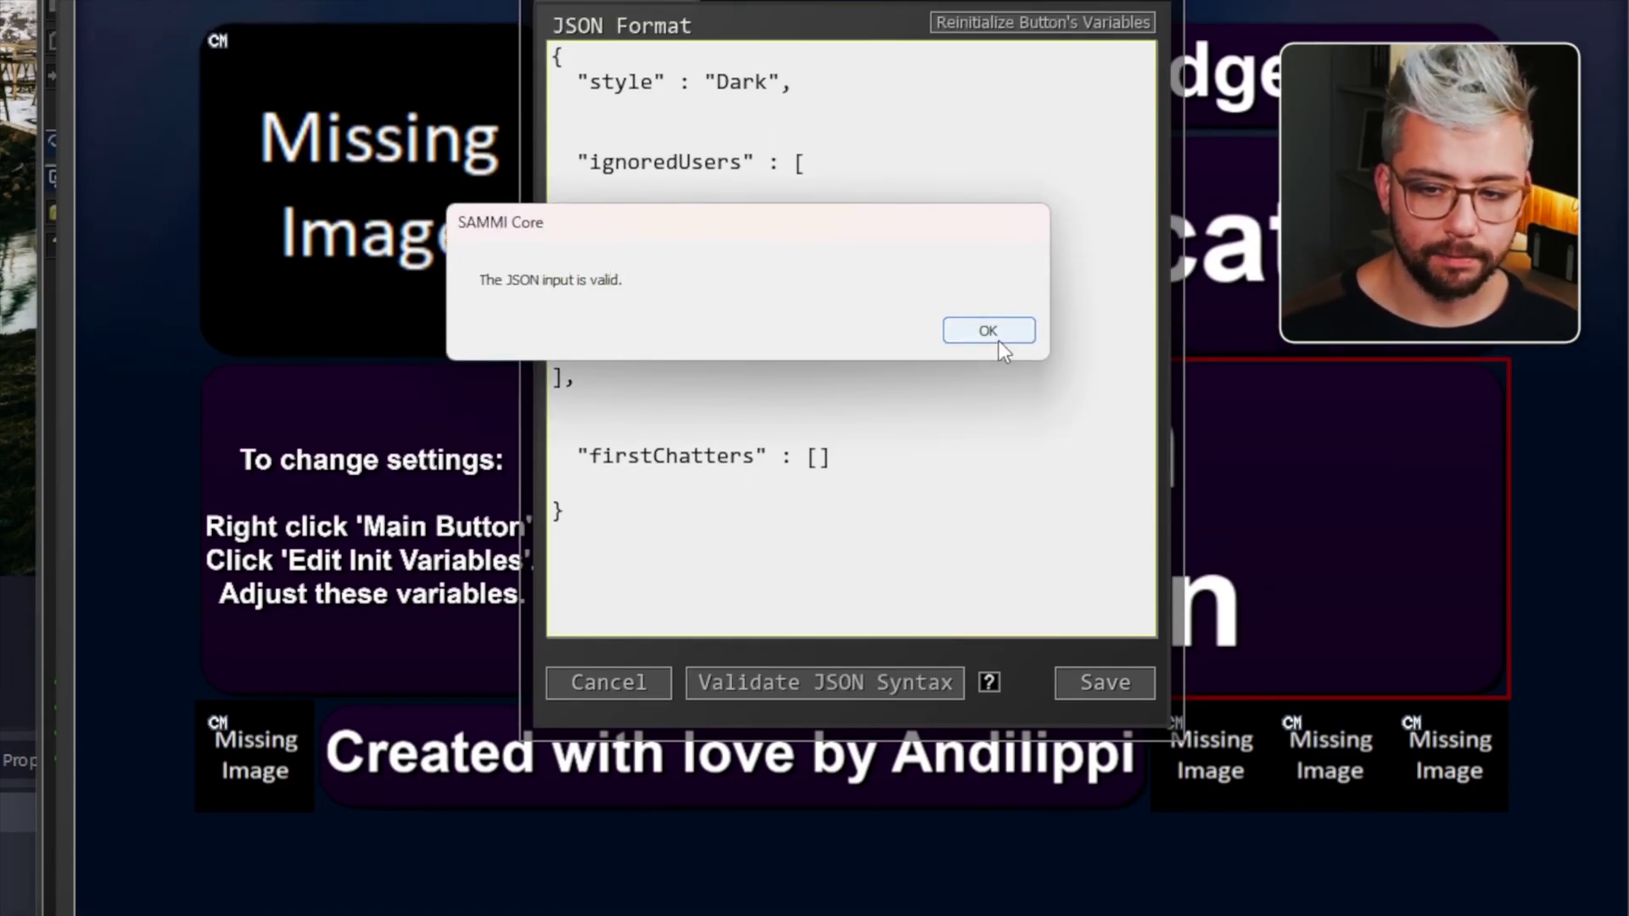
left_click(998, 337)
left_click_drag(727, 316, 549, 323)
key("BackSpace")
key("BackSpace")
key("BackSpace")
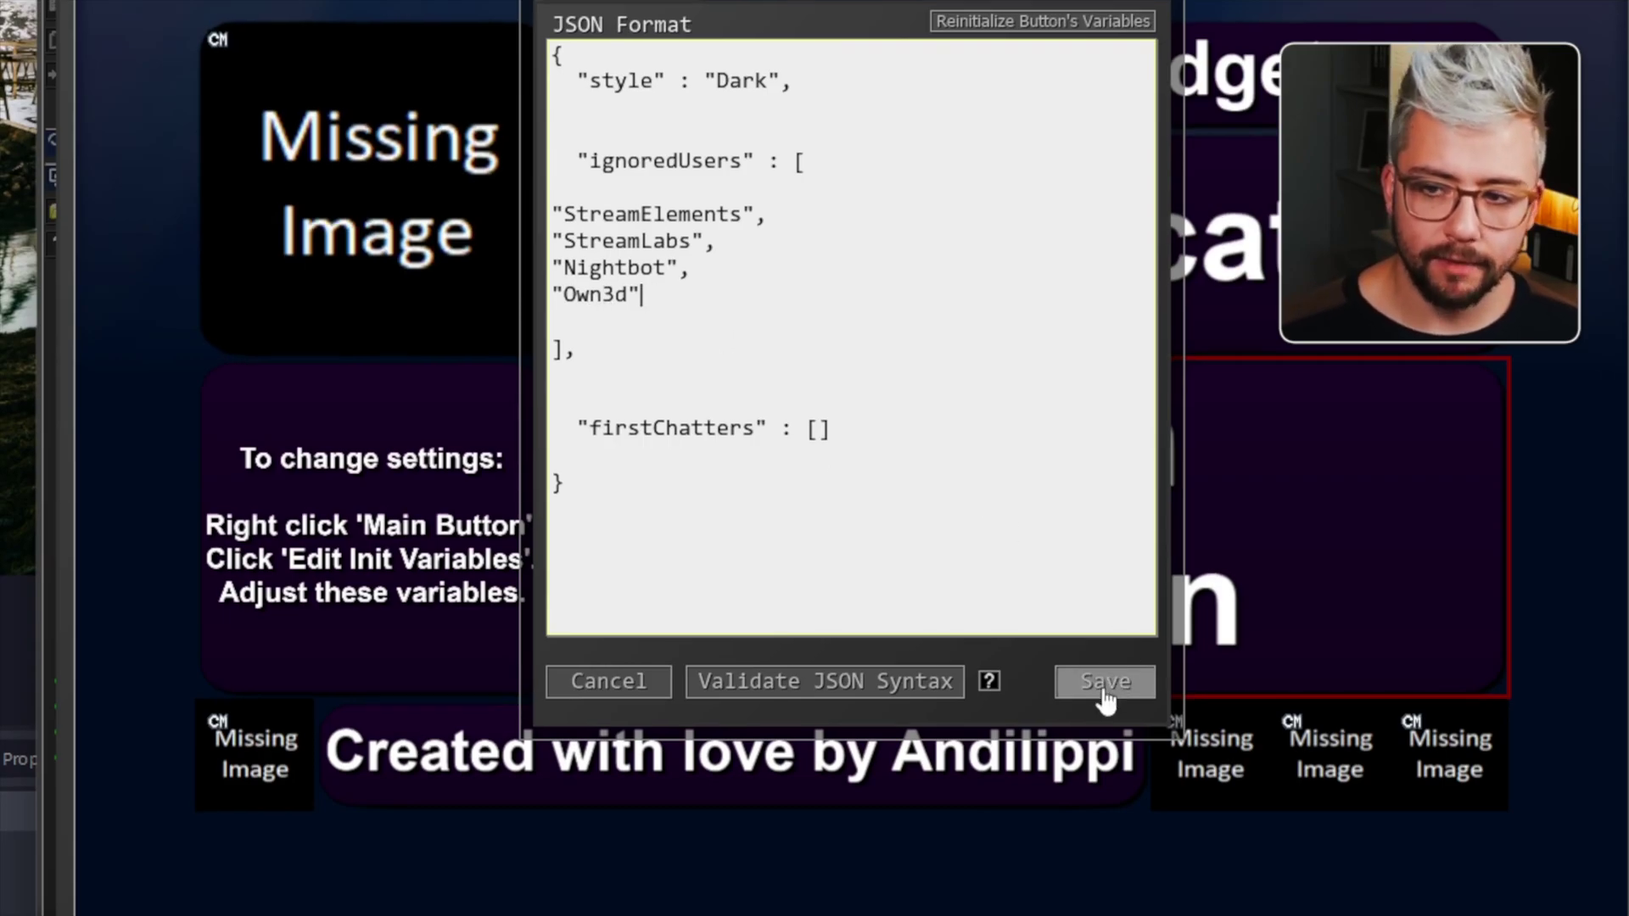
left_click(1101, 685)
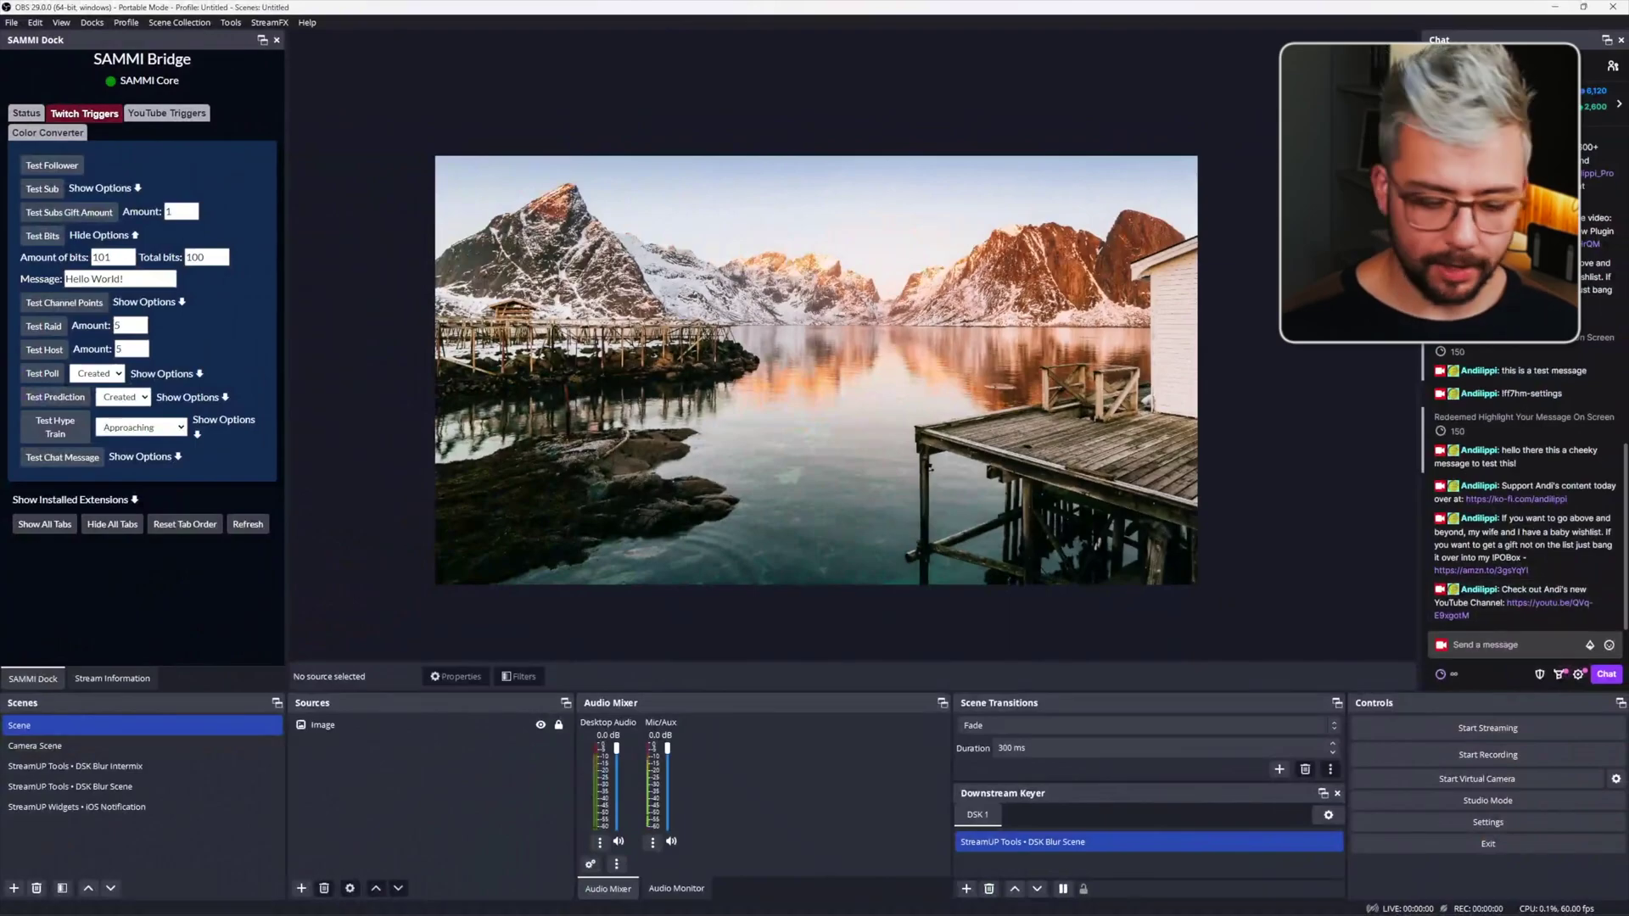
Send 'hello there this is my first message' and then 'fdg dfg df g' in the Twitch chat.
left_click(1504, 645)
type("hello there this is my")
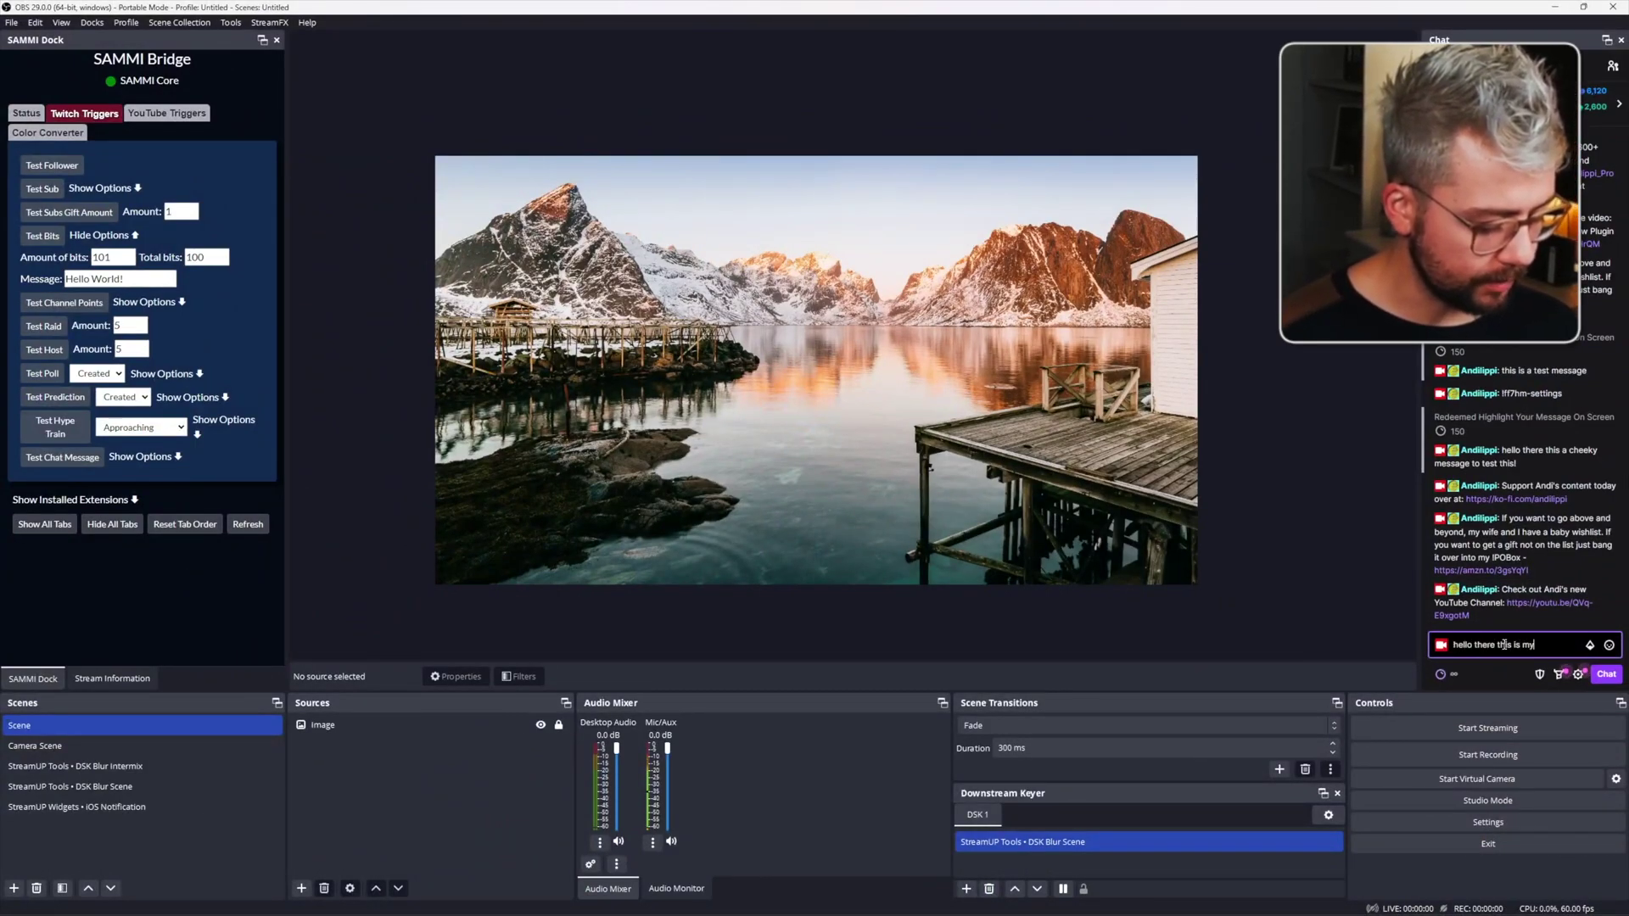
type(" first message")
key("Return")
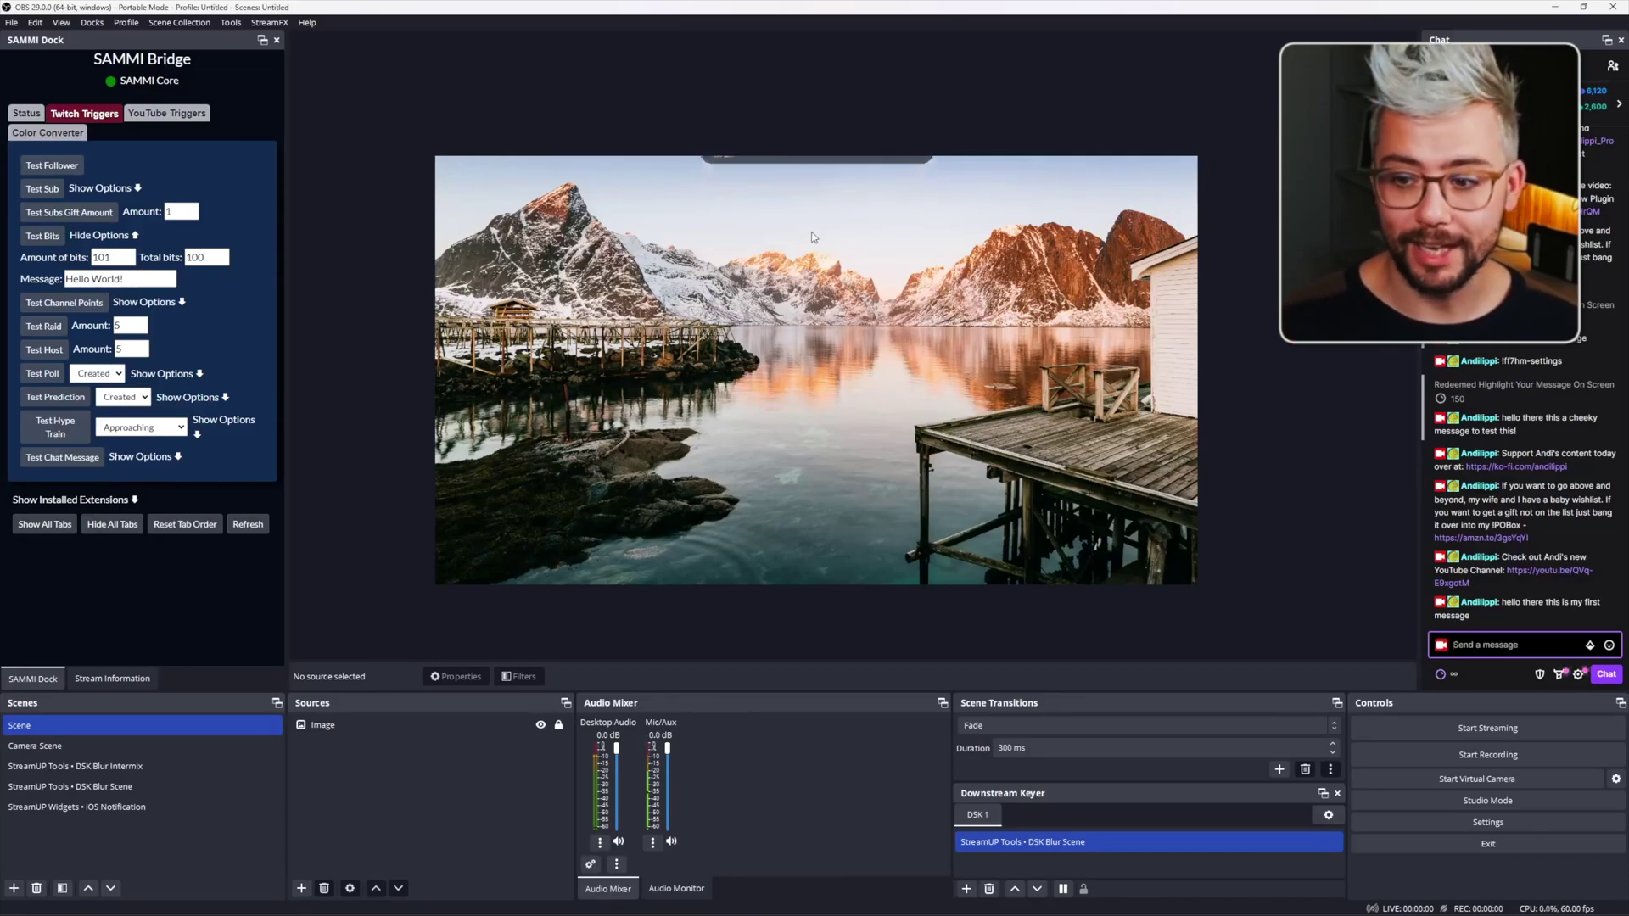
left_click(1480, 645)
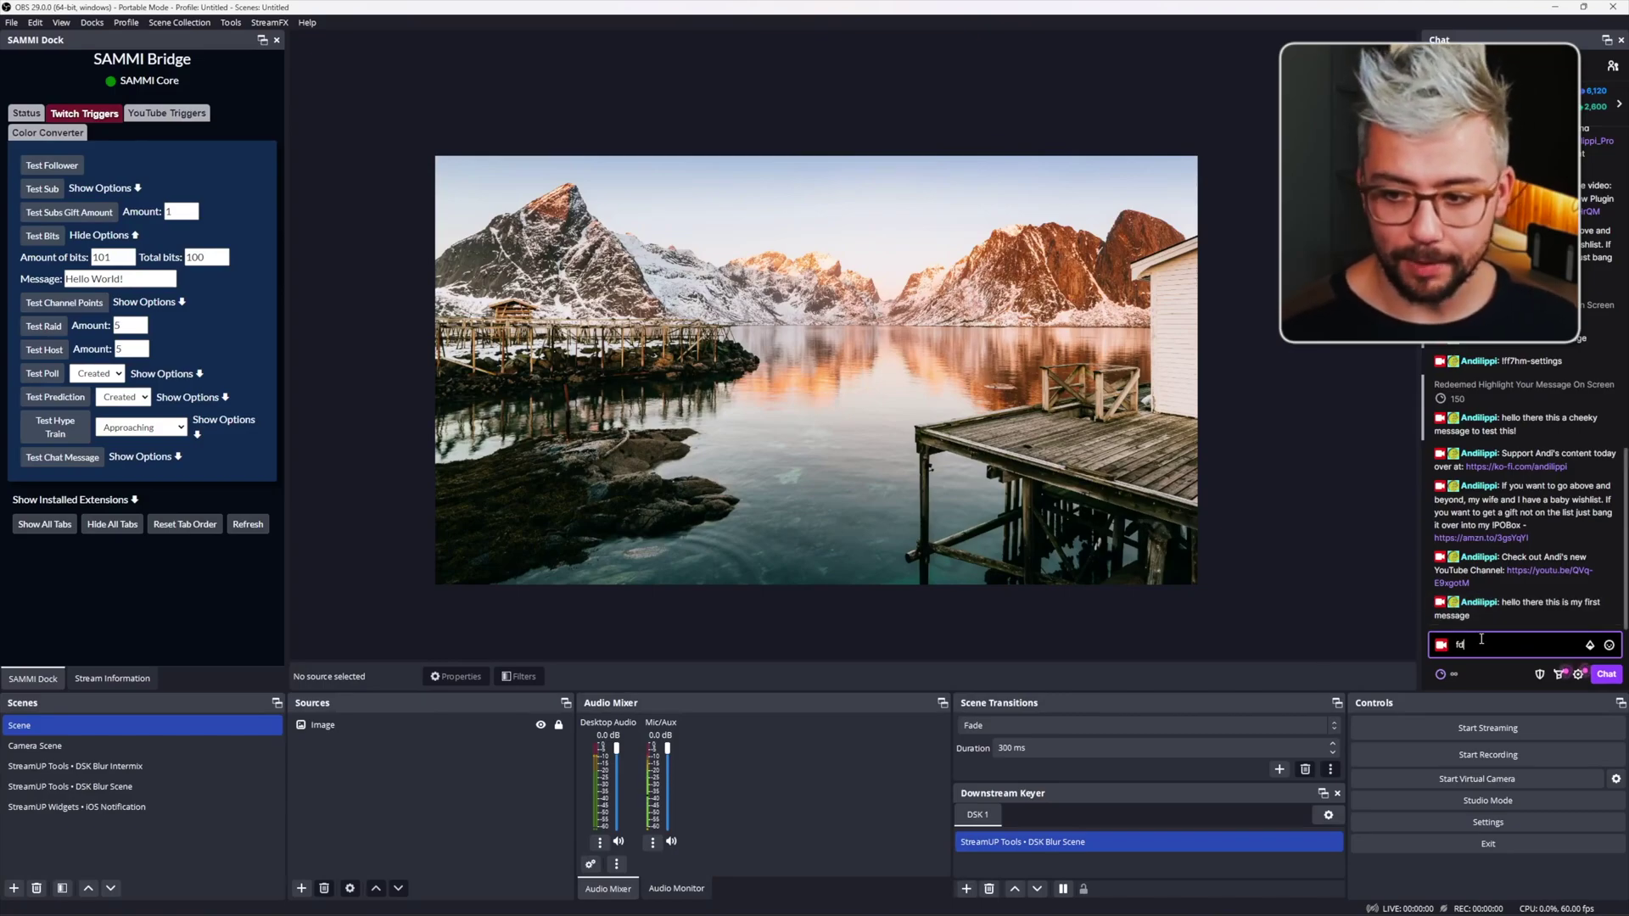
type("fdg dfg df g")
key("Return")
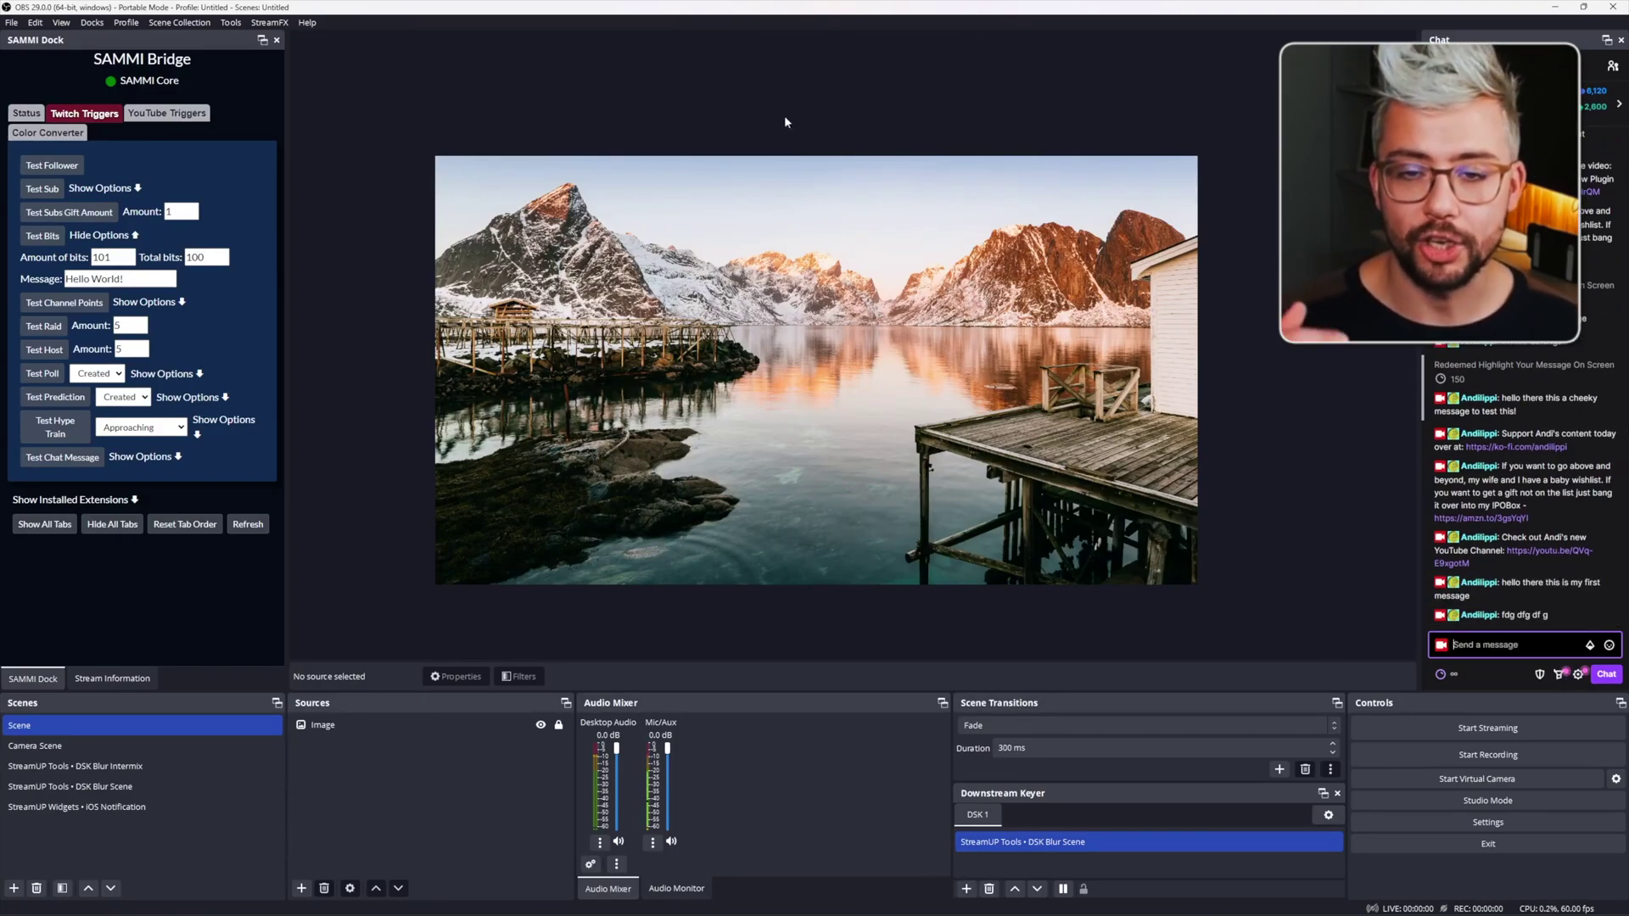
Arrange Streamer.bot and File Explorer side by side, browsing to 3 - BOT INSTALL > STREAMER.BOT.
key("alt+Tab")
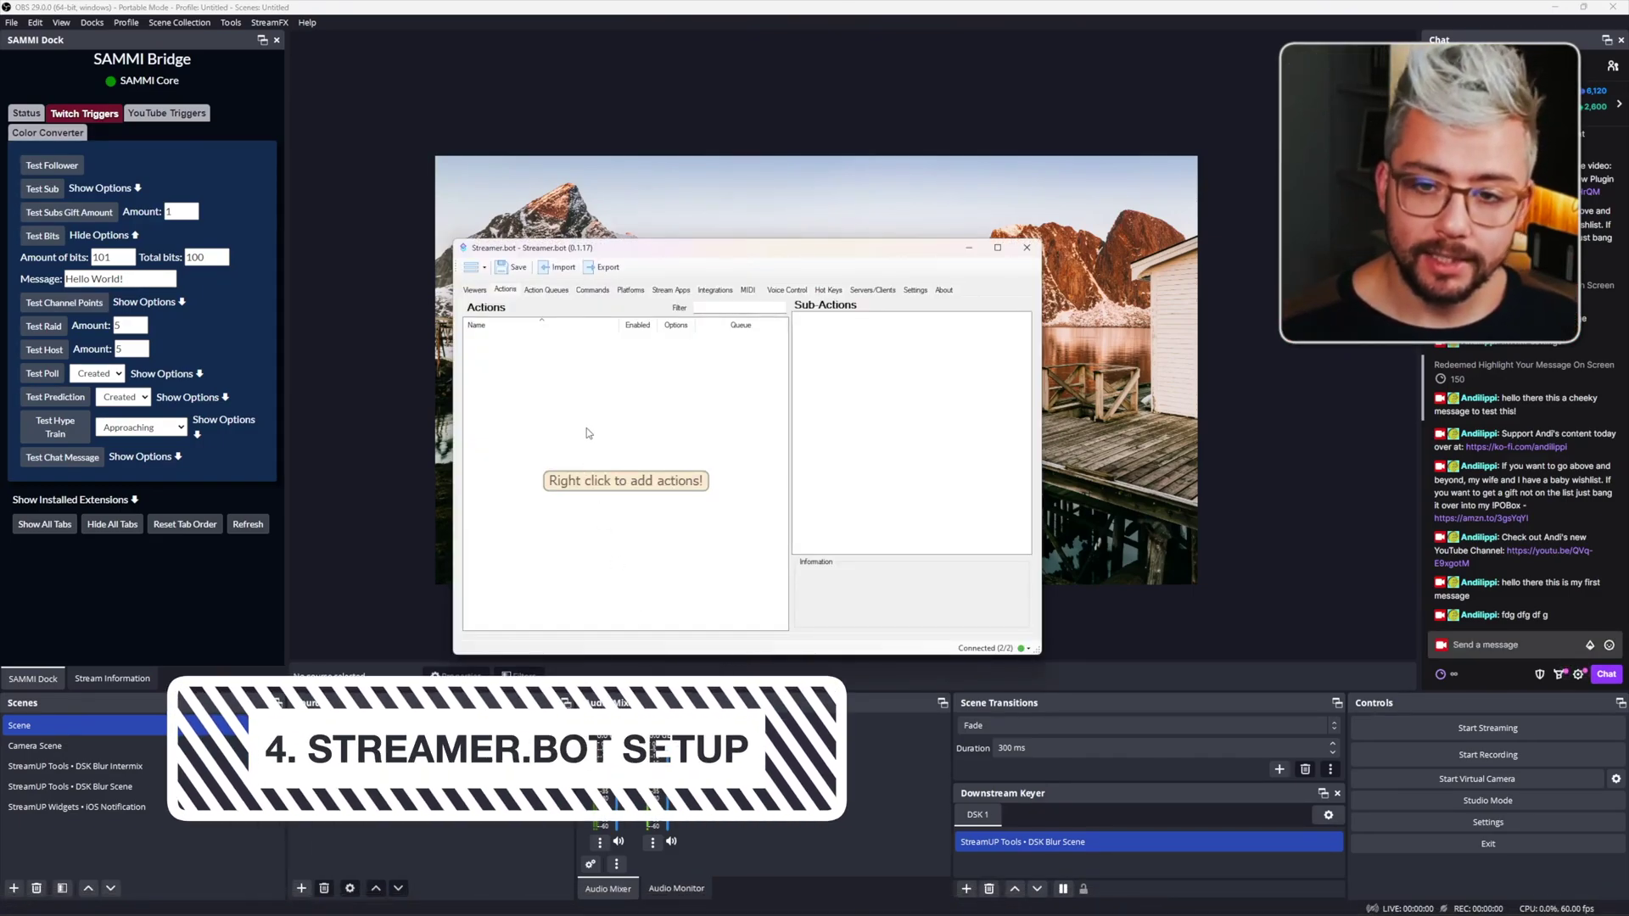
left_click_drag(860, 248, 827, 250)
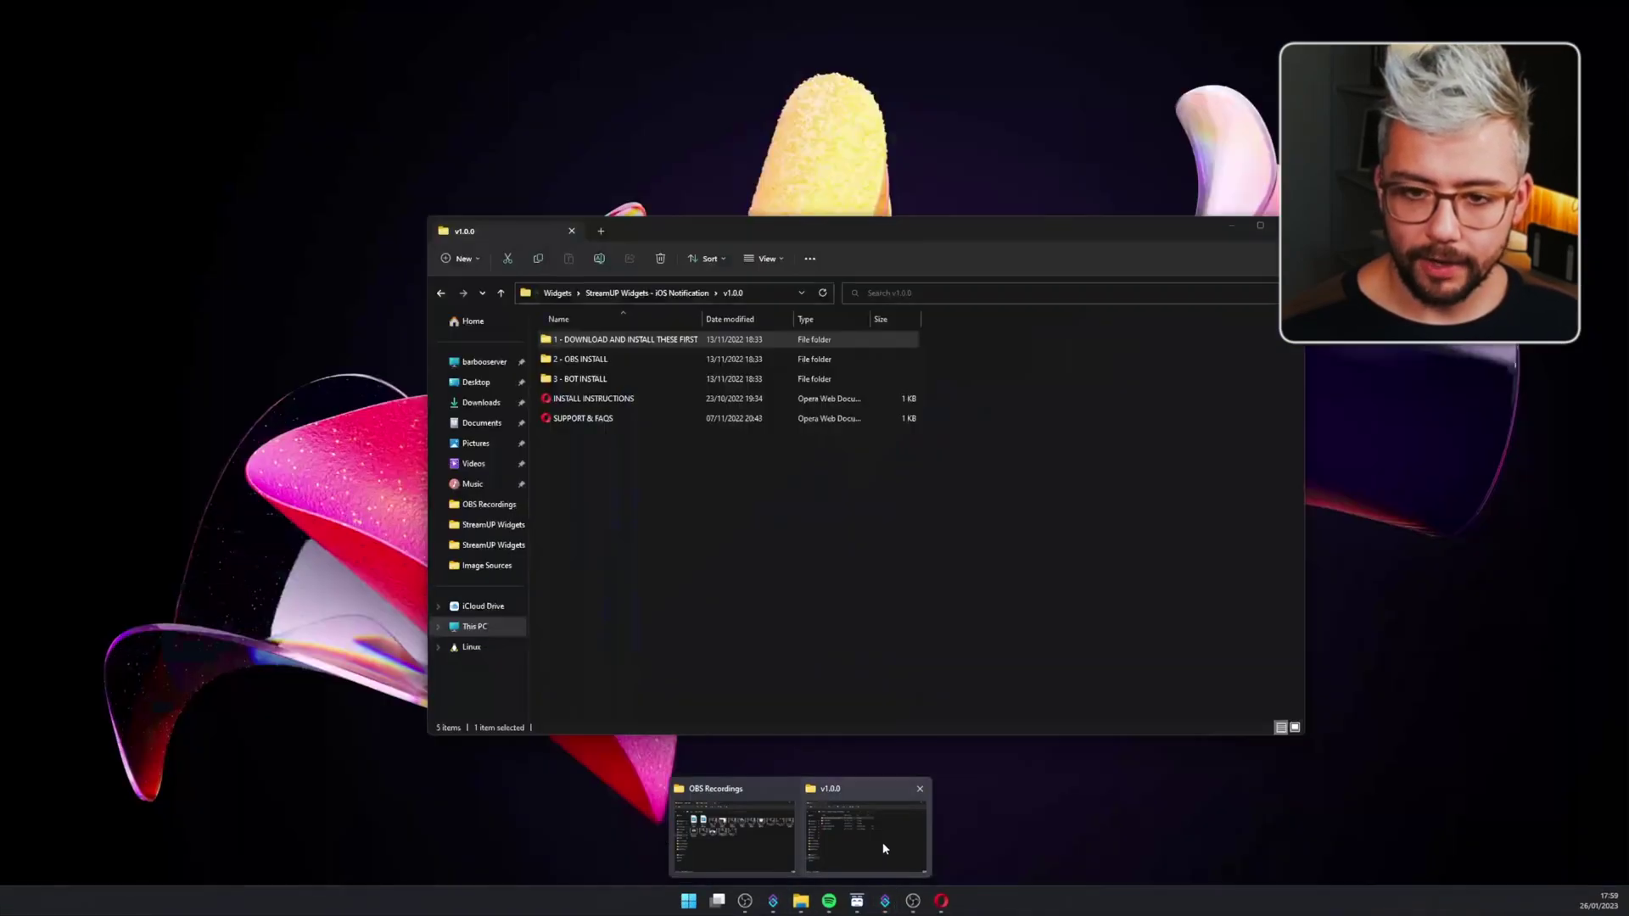
left_click(876, 804)
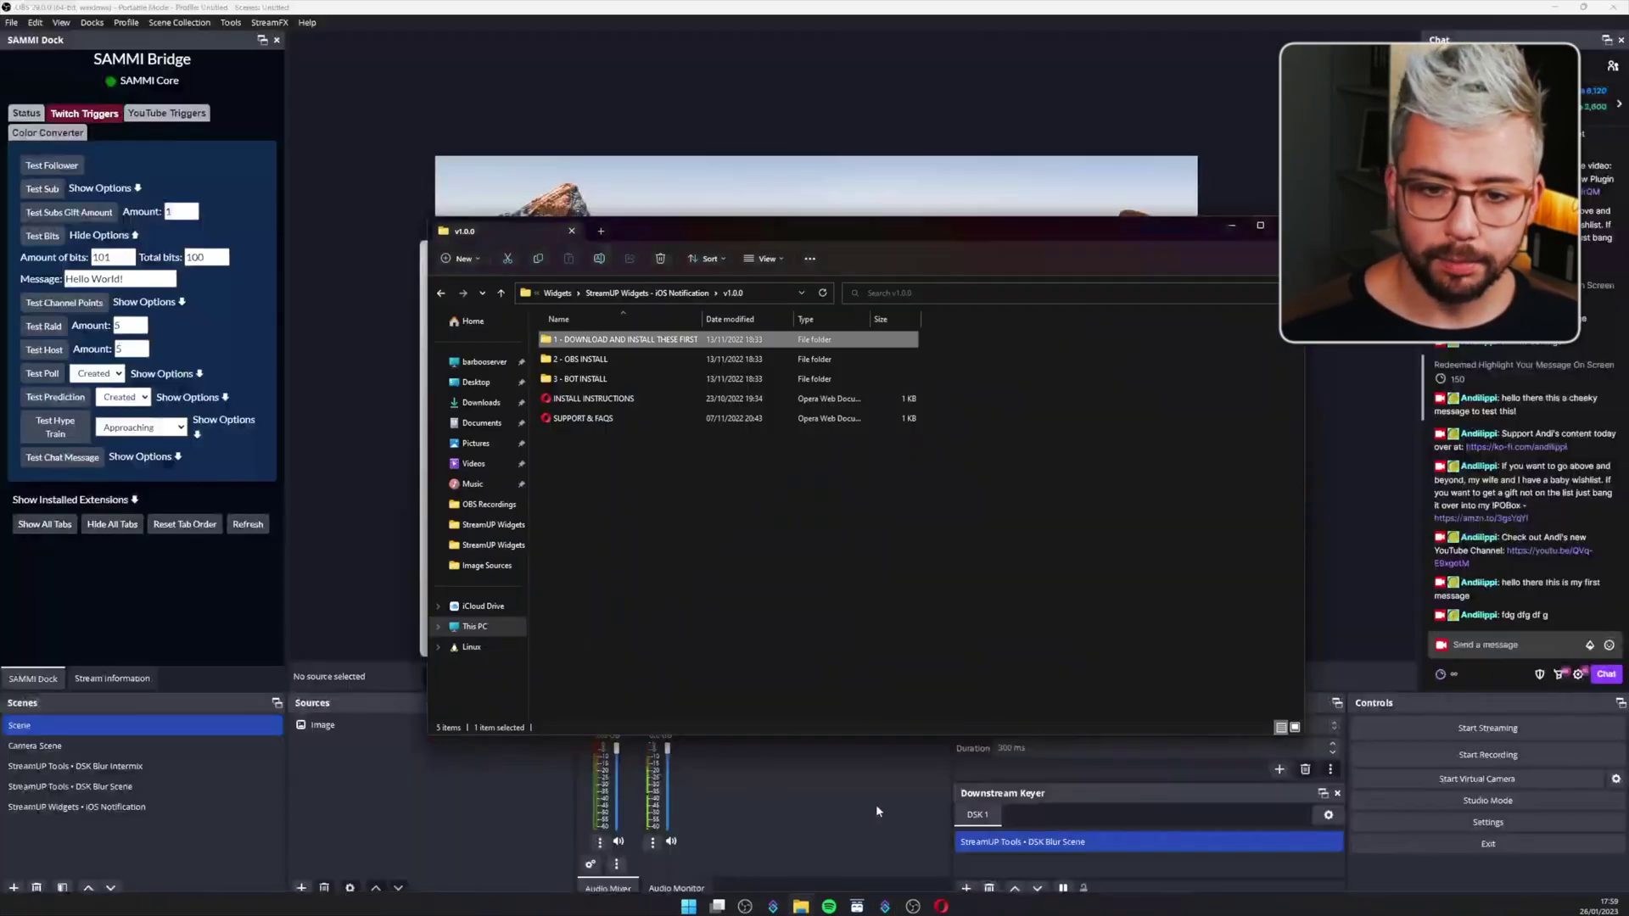
double_click(580, 379)
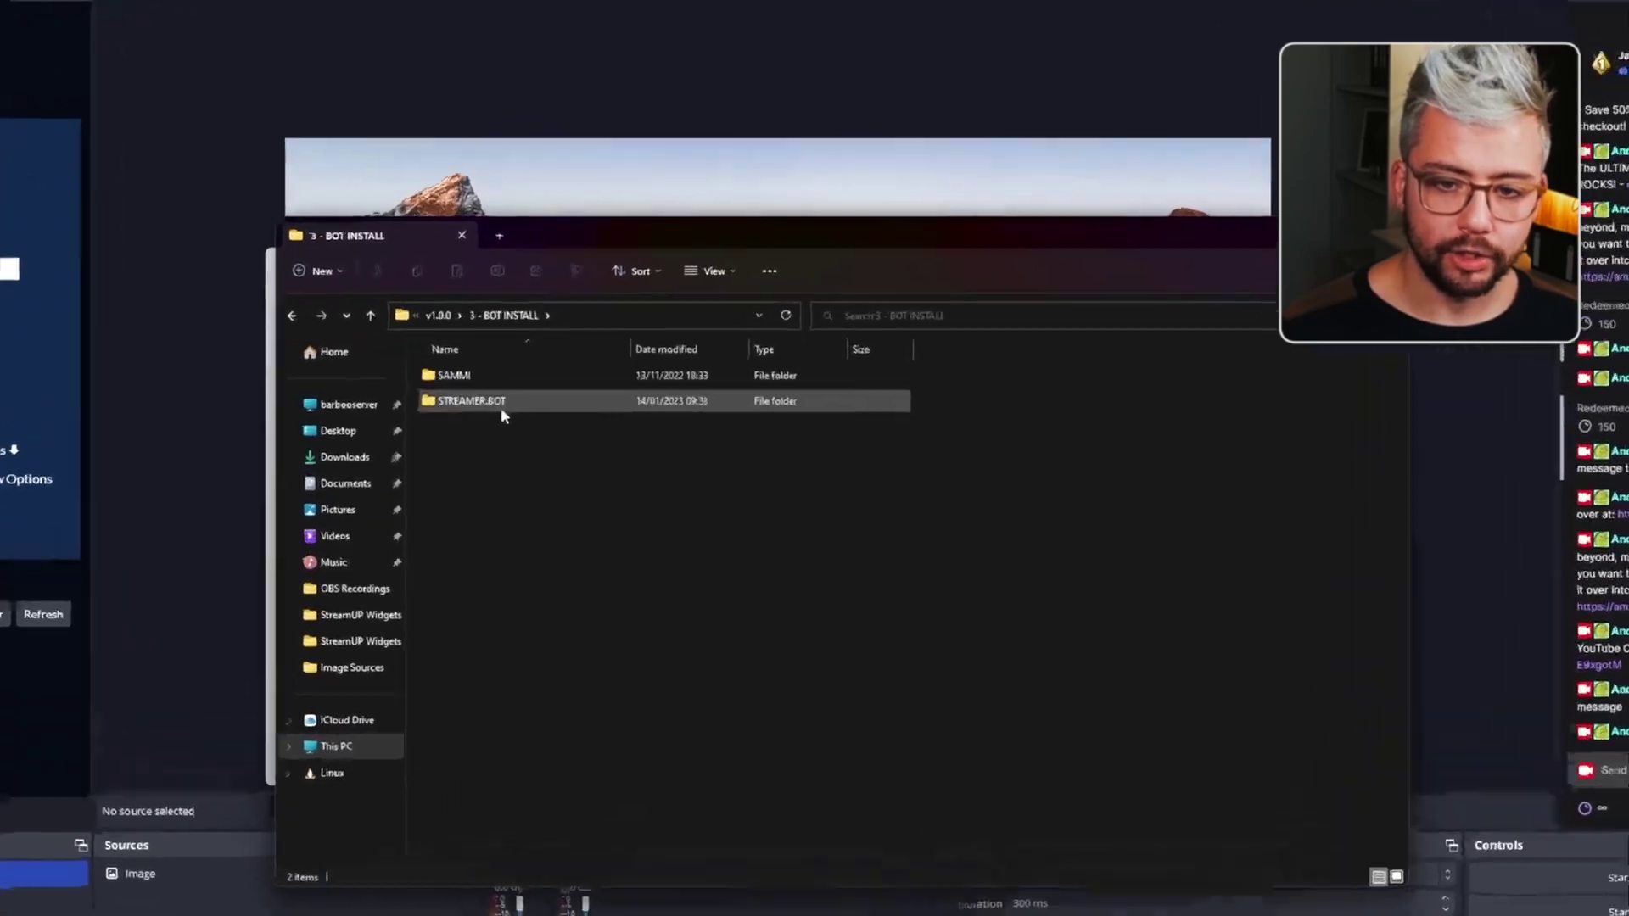
double_click(458, 401)
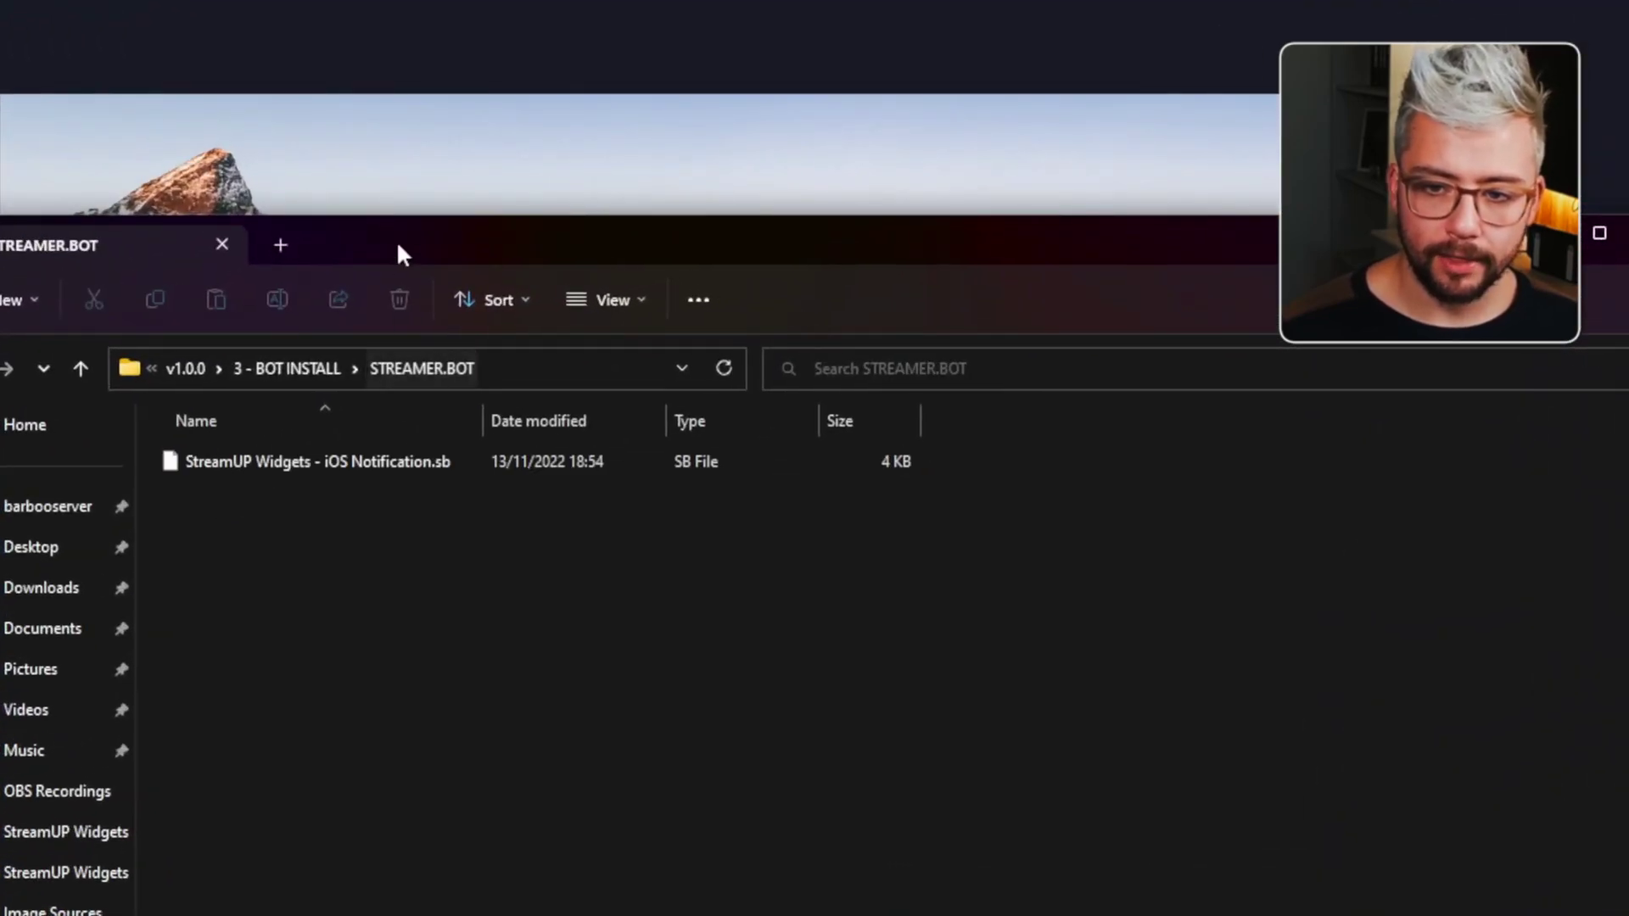
left_click_drag(858, 233, 864, 234)
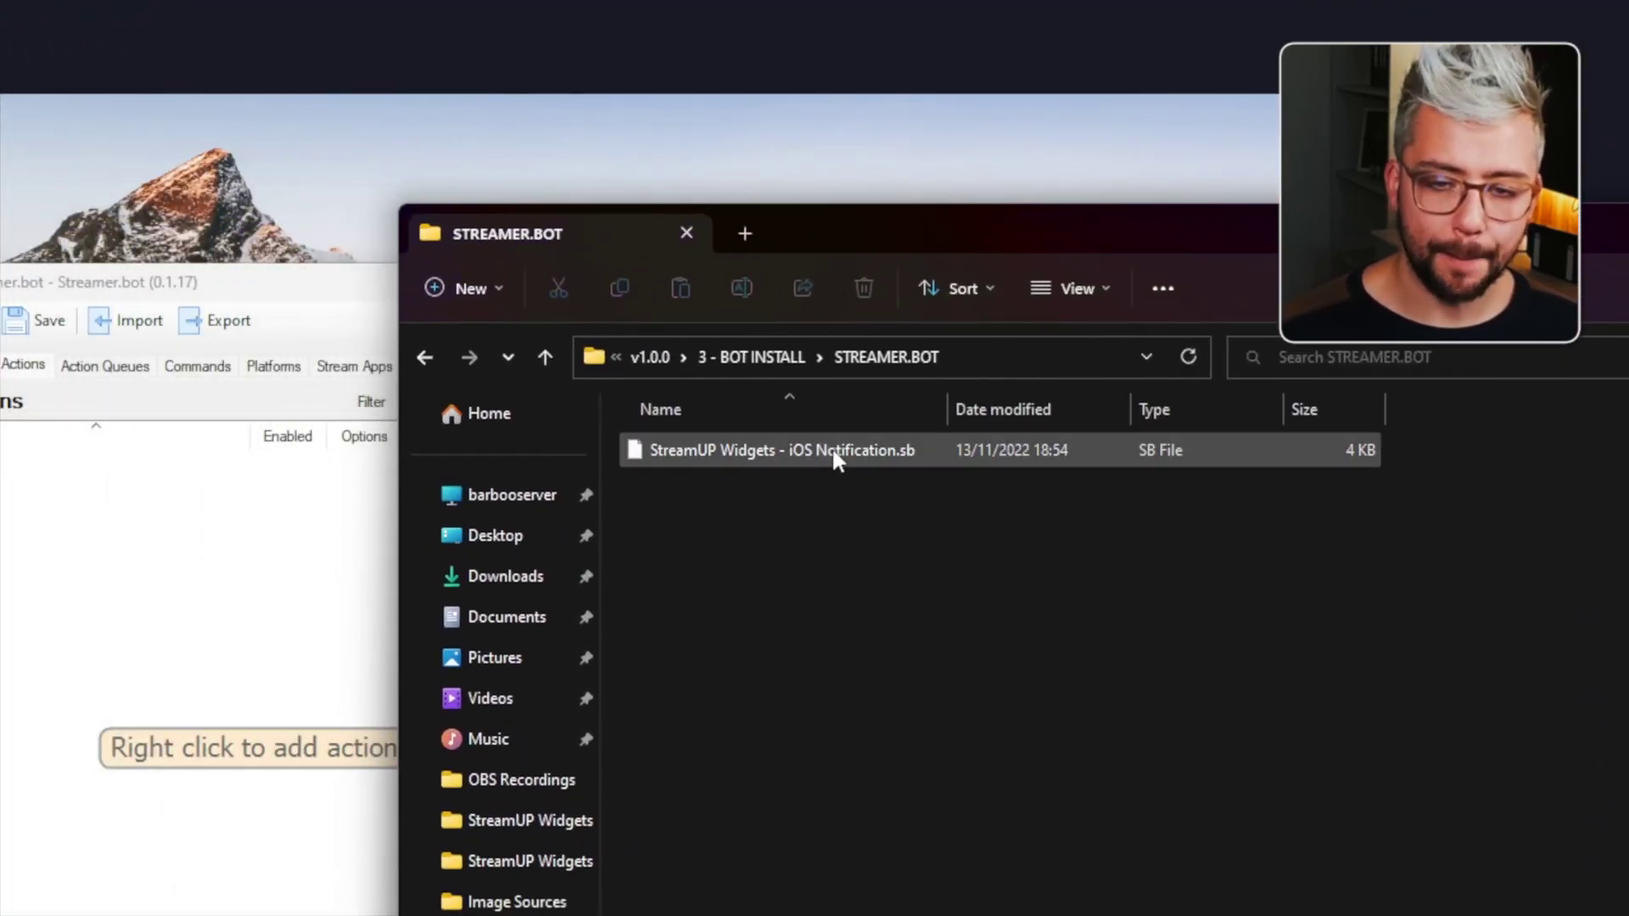
Open Streamer.bot's Import dialog and try dropping the iOS Notification .sb file into it.
left_click(235, 280)
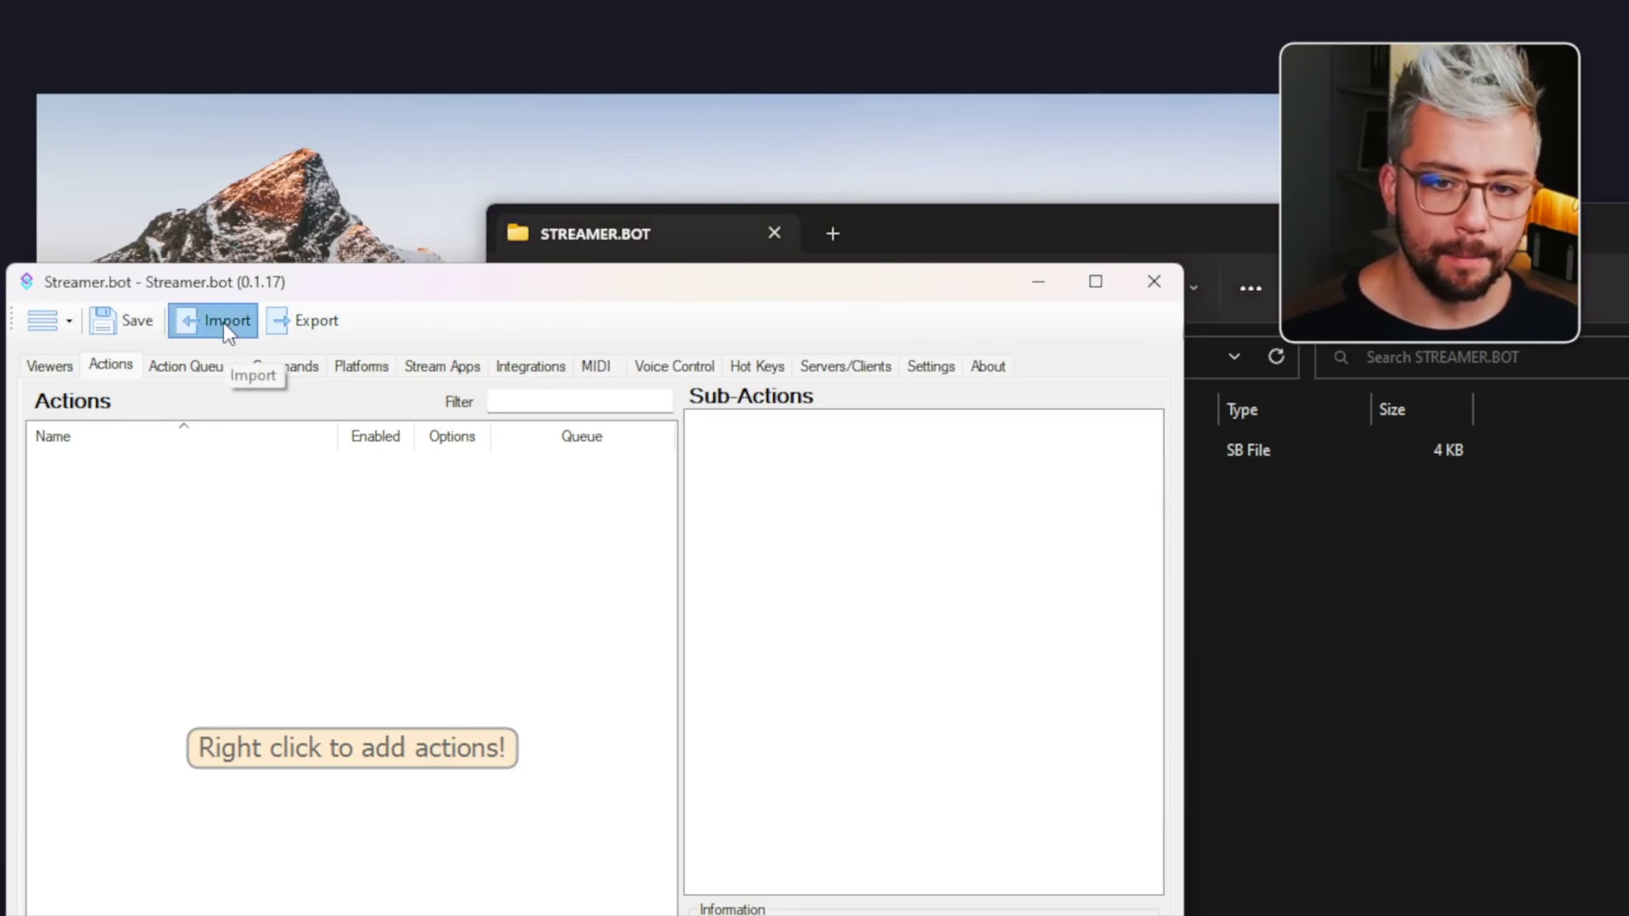
left_click(222, 322)
left_click_drag(347, 386, 169, 454)
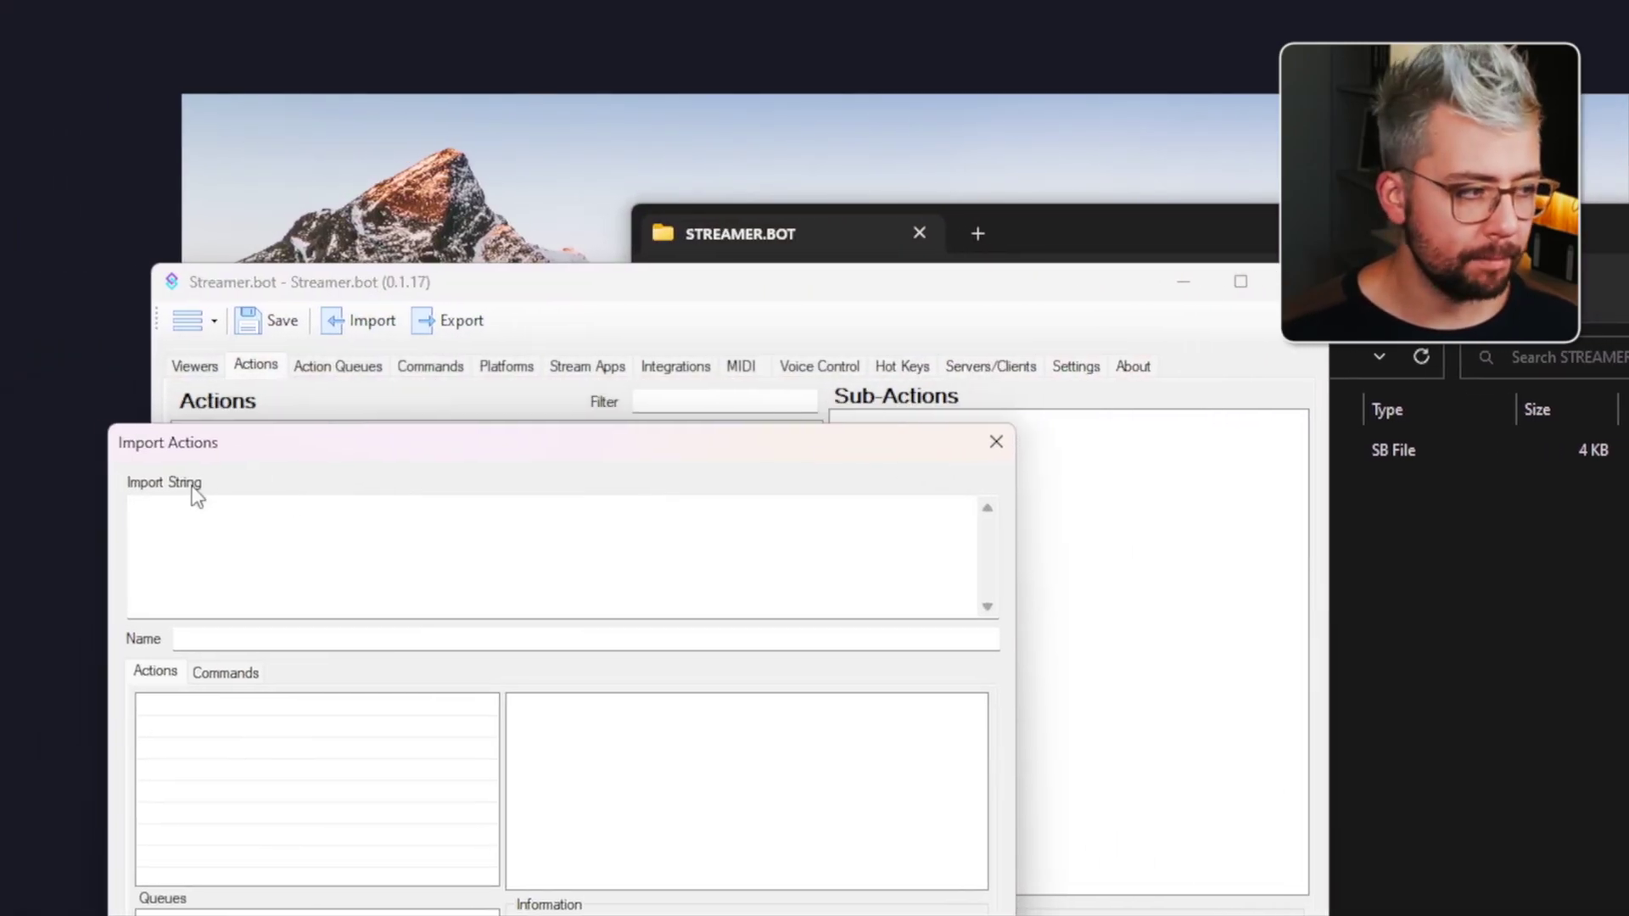
left_click(1500, 506)
left_click_drag(740, 448, 219, 570)
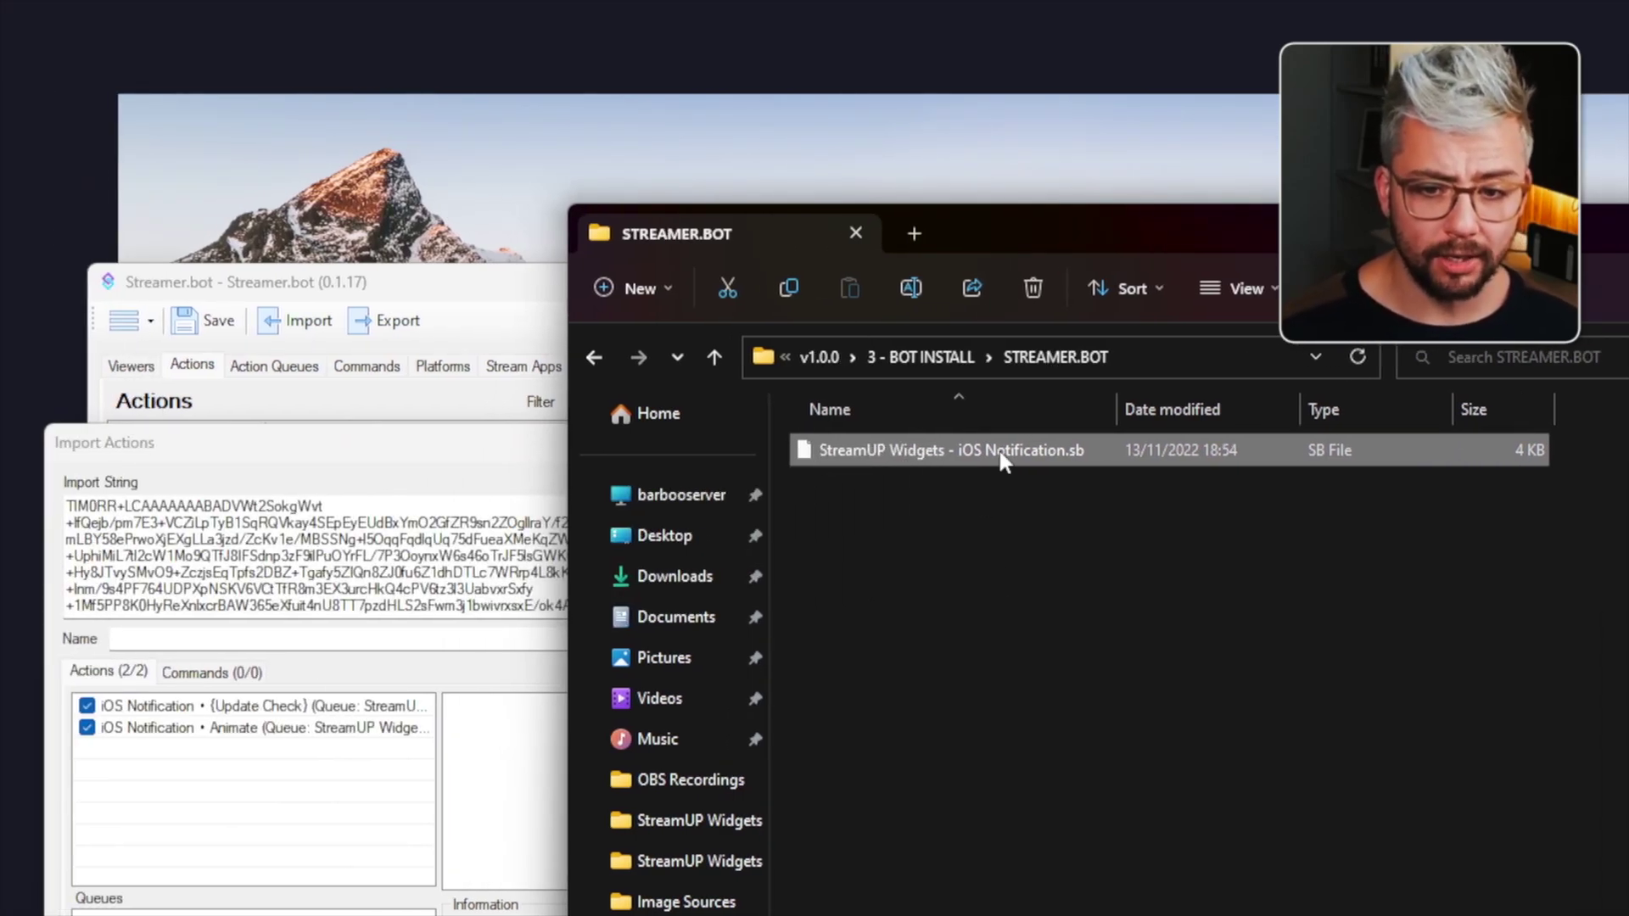
left_click_drag(1004, 460, 465, 764)
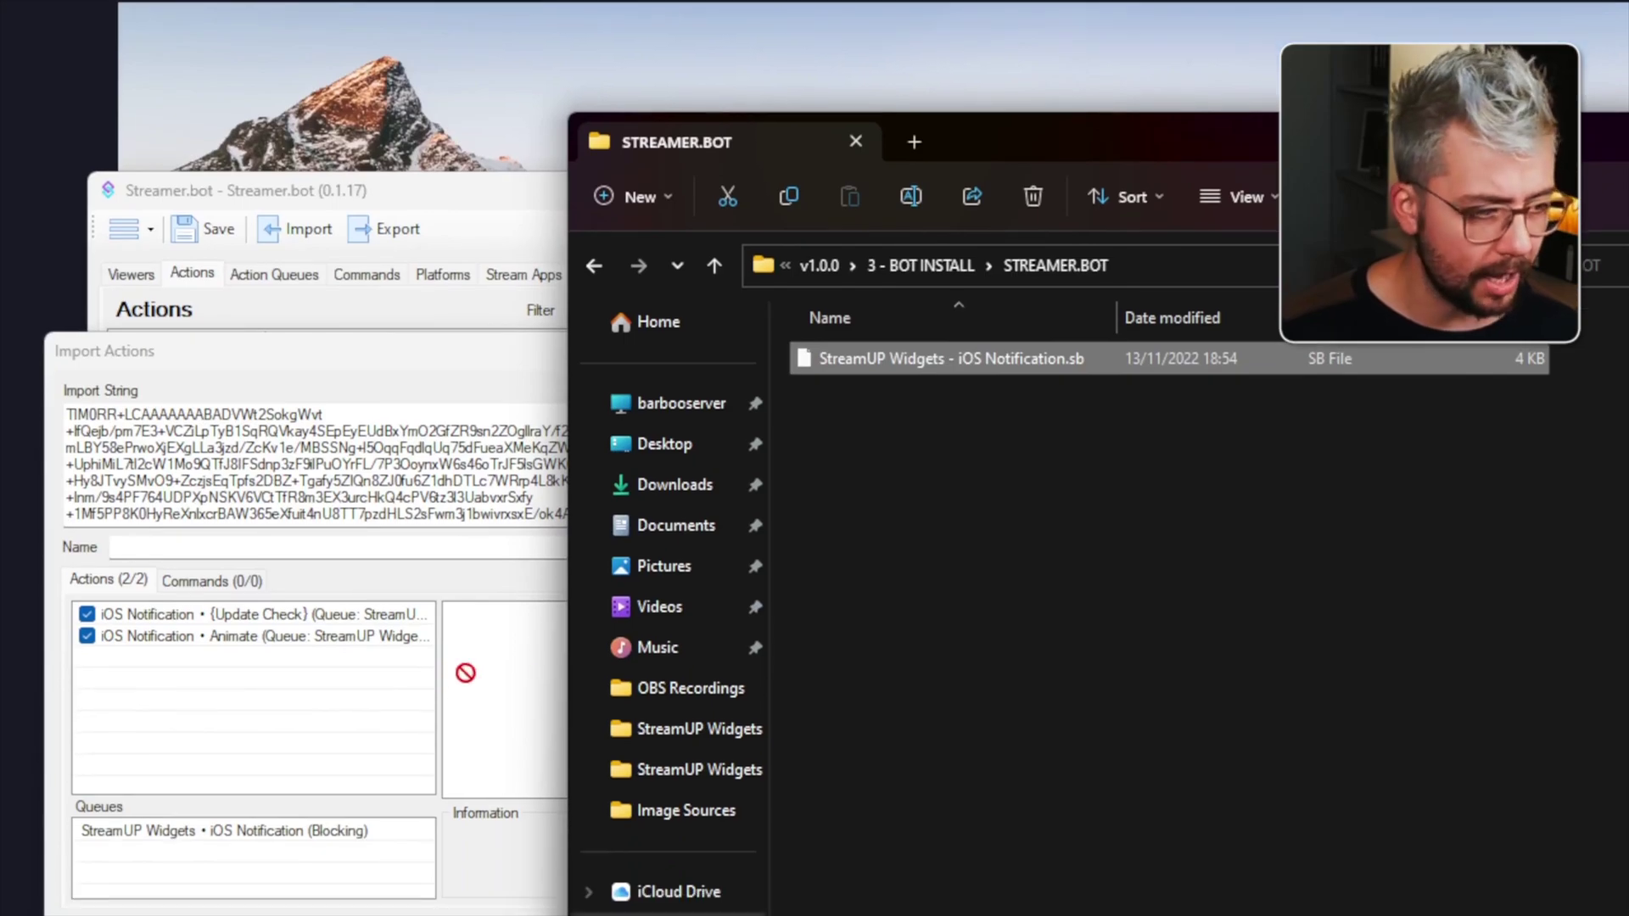
left_click_drag(465, 673, 898, 355)
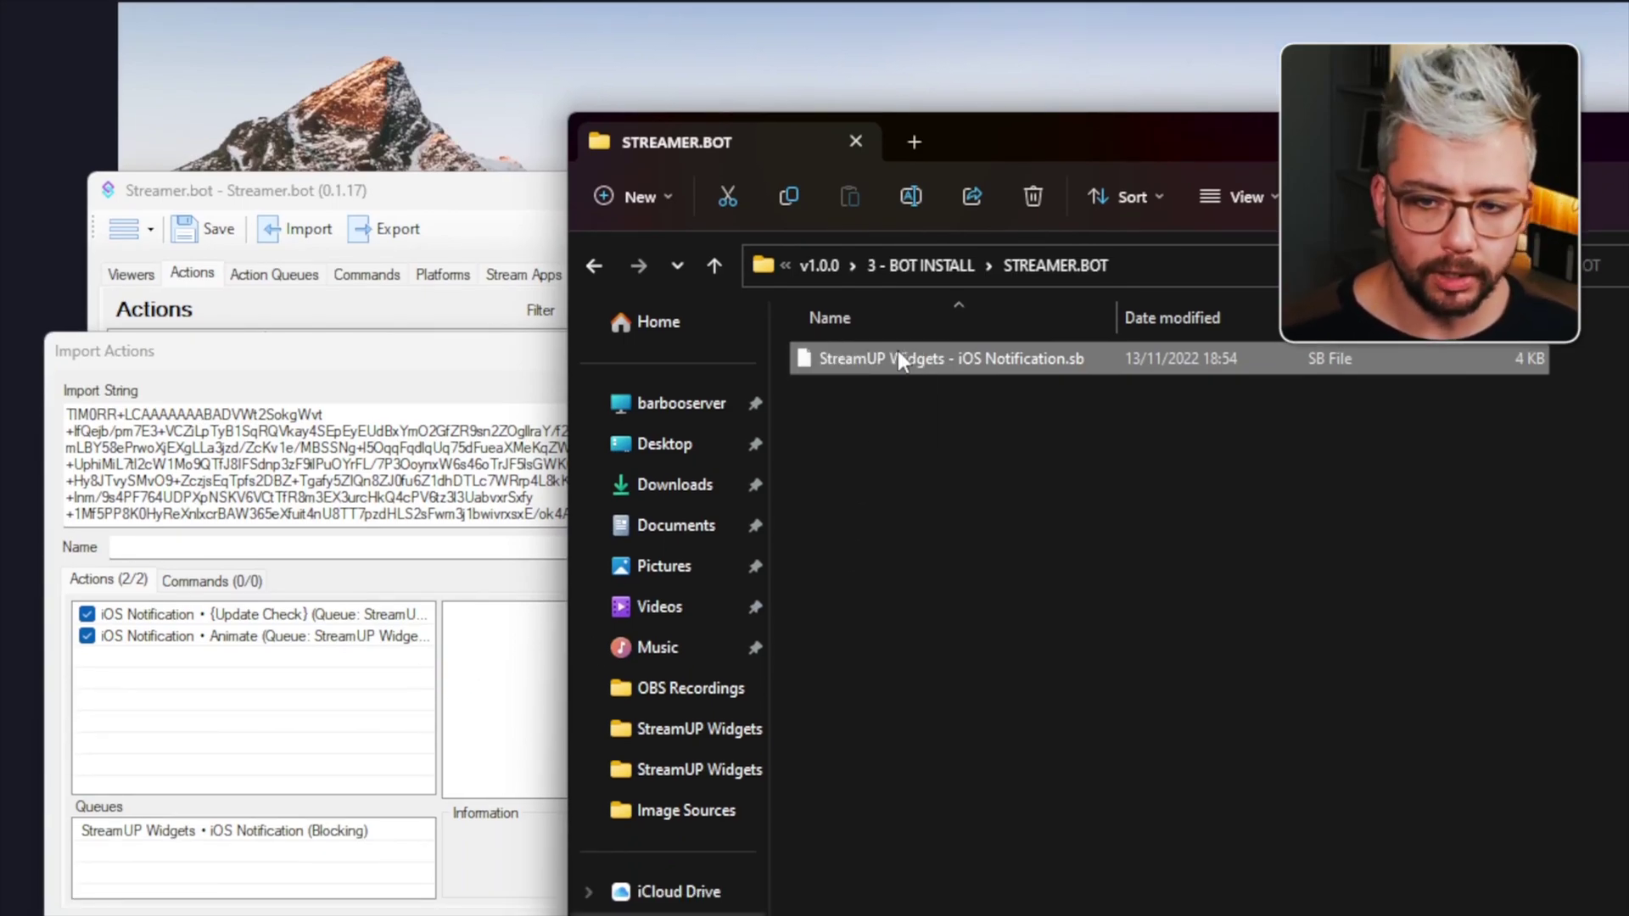
Copy the .sb file's text from Notepad into Import String and import both actions.
double_click(898, 358)
double_click(747, 391)
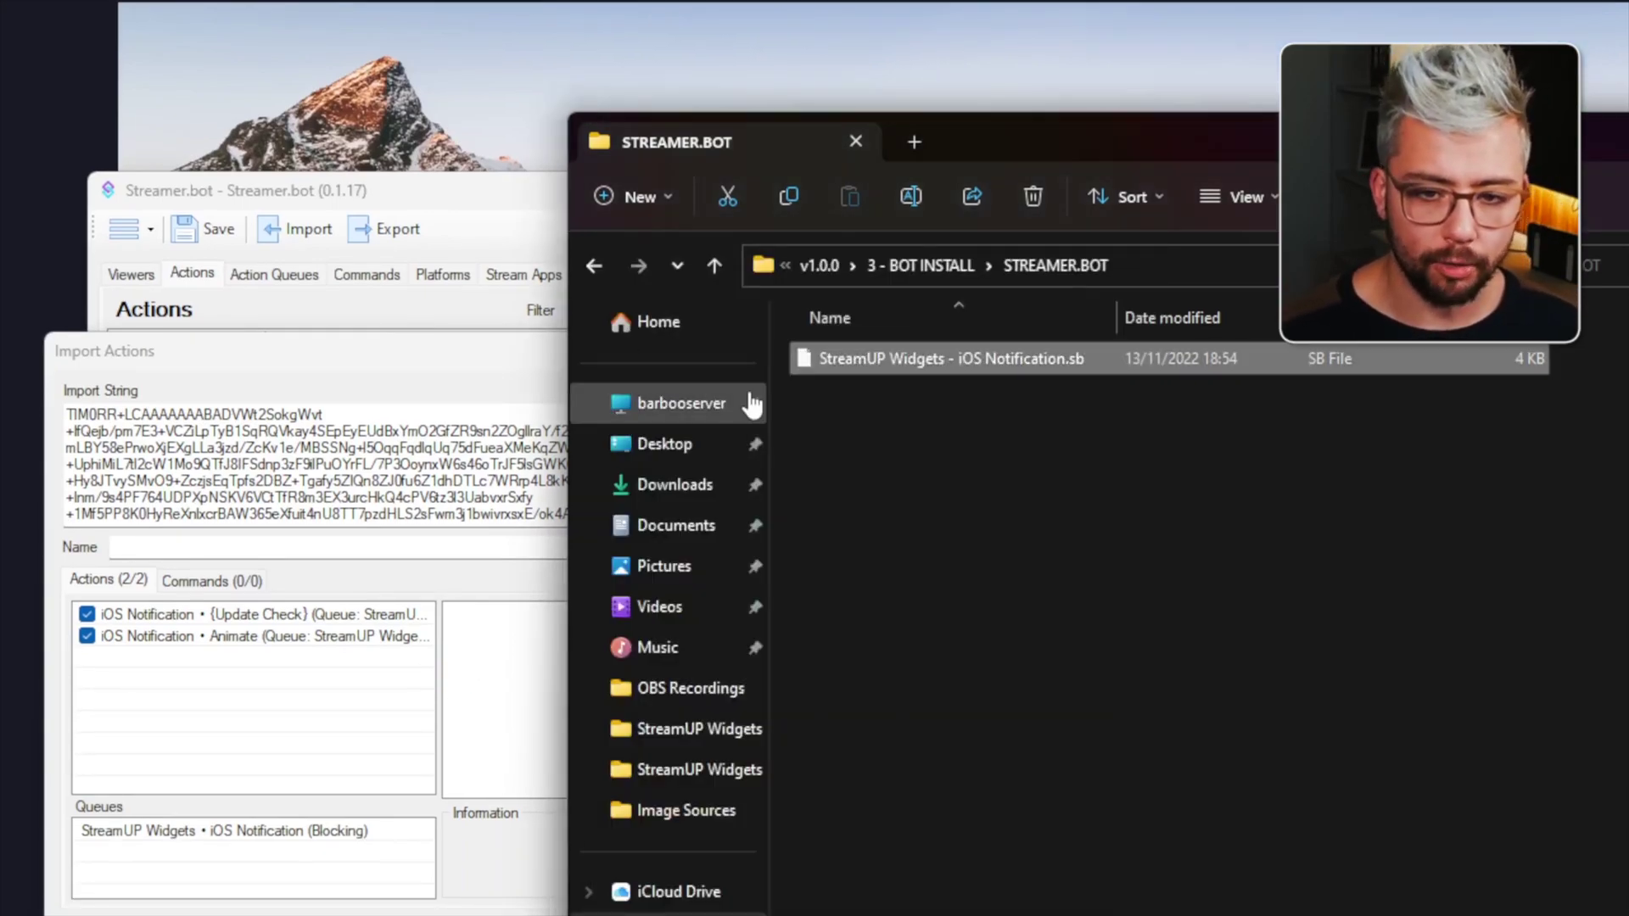
key("ctrl+a")
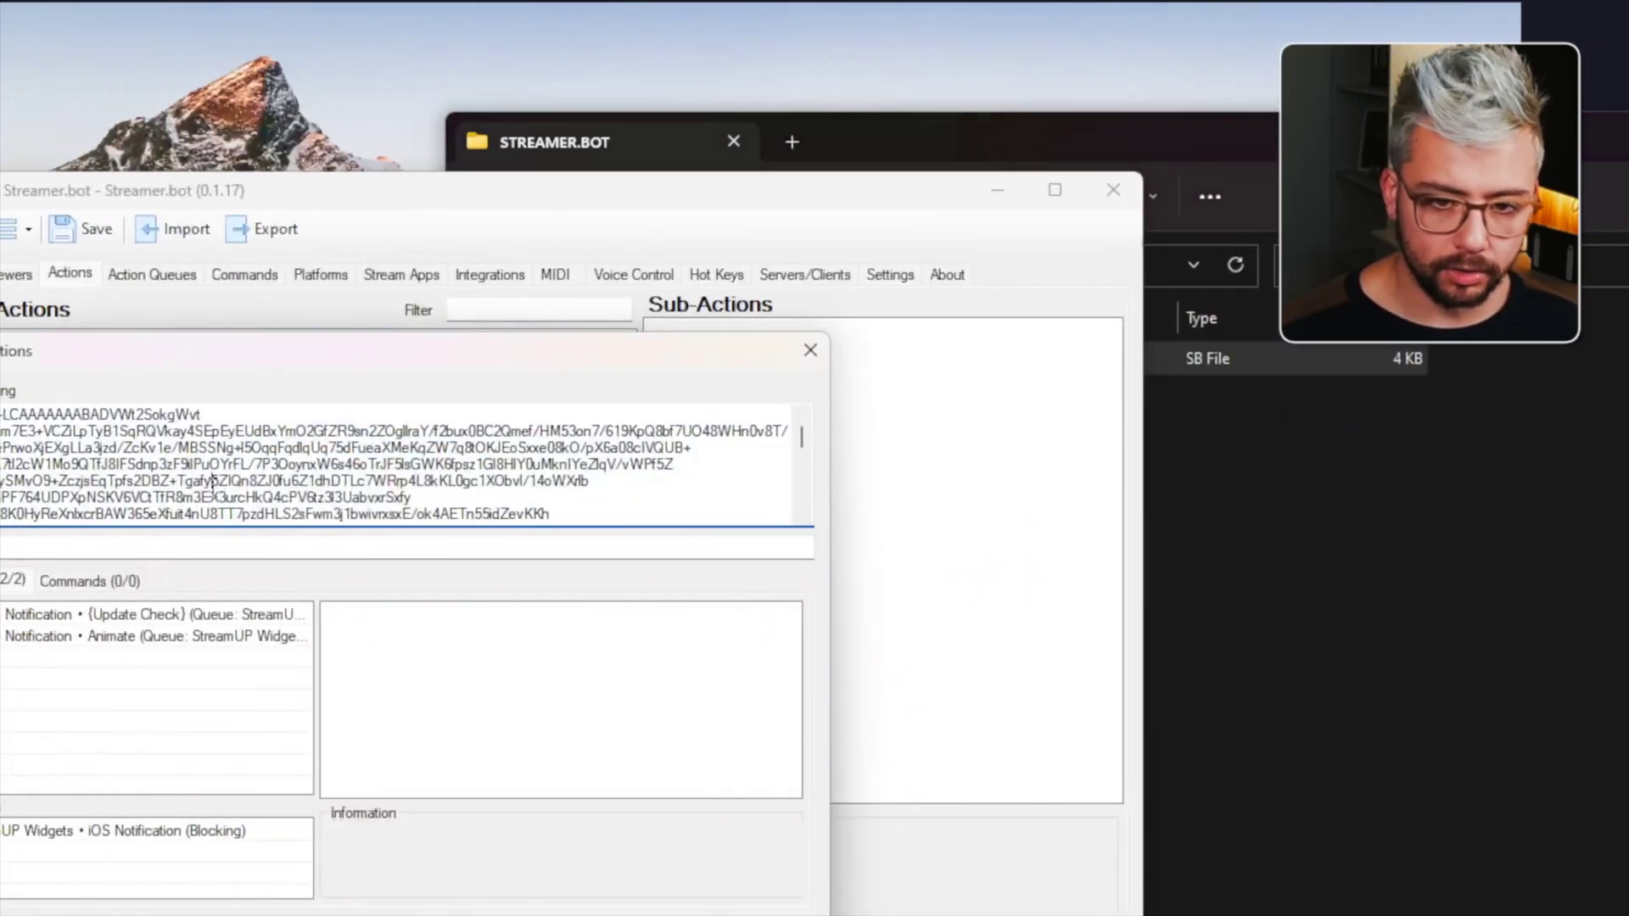
key("ctrl+a")
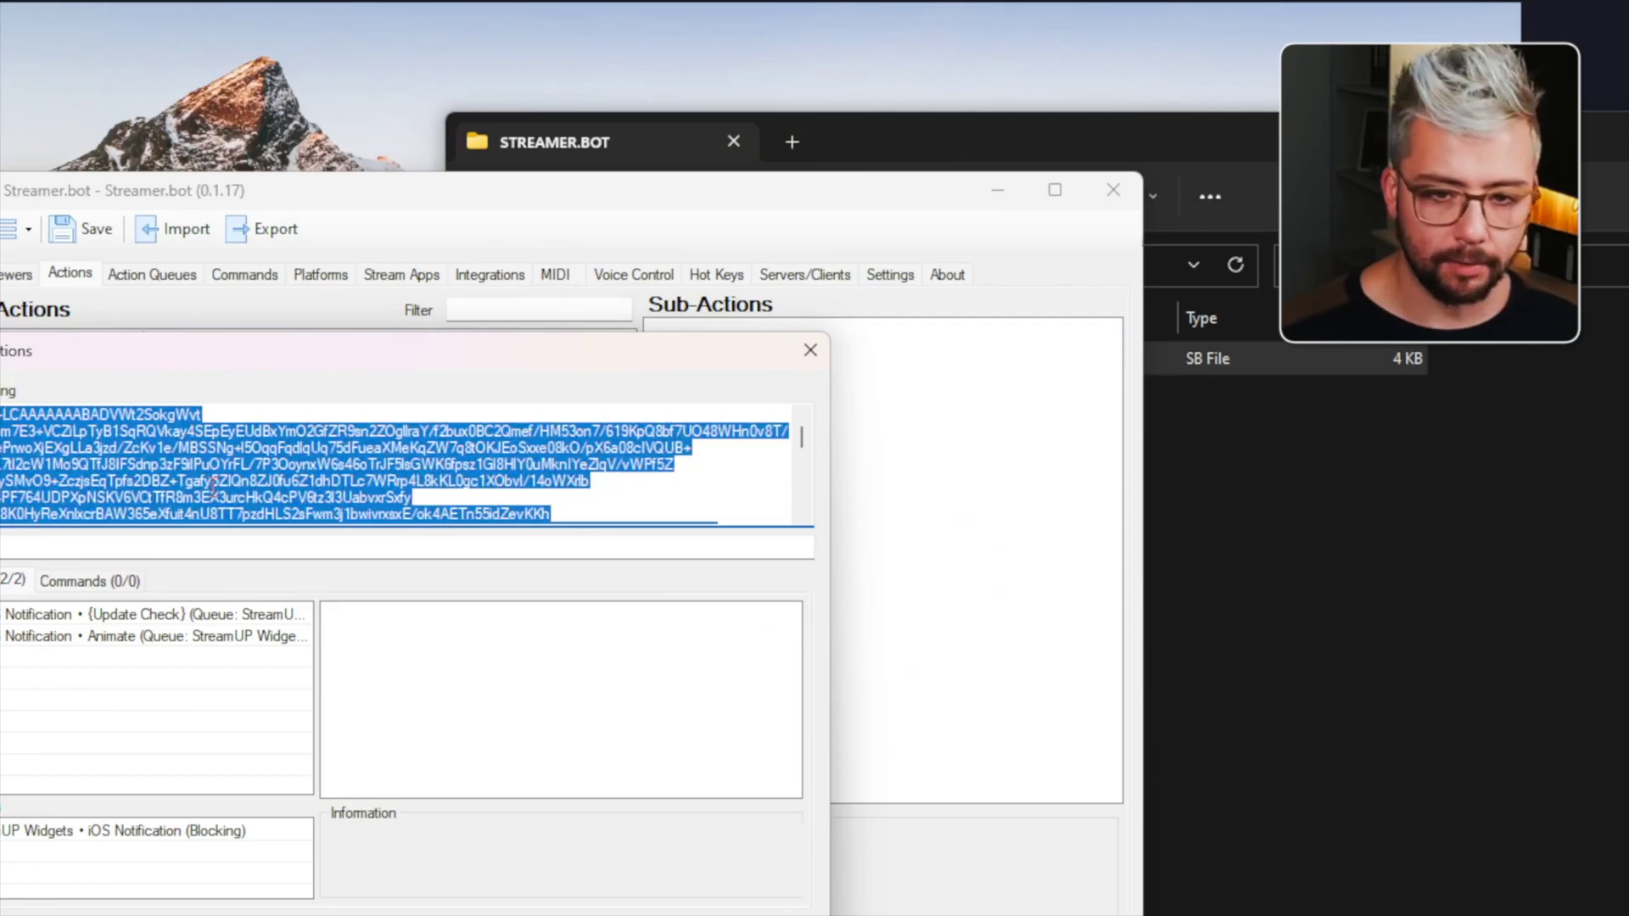
key("ctrl+v")
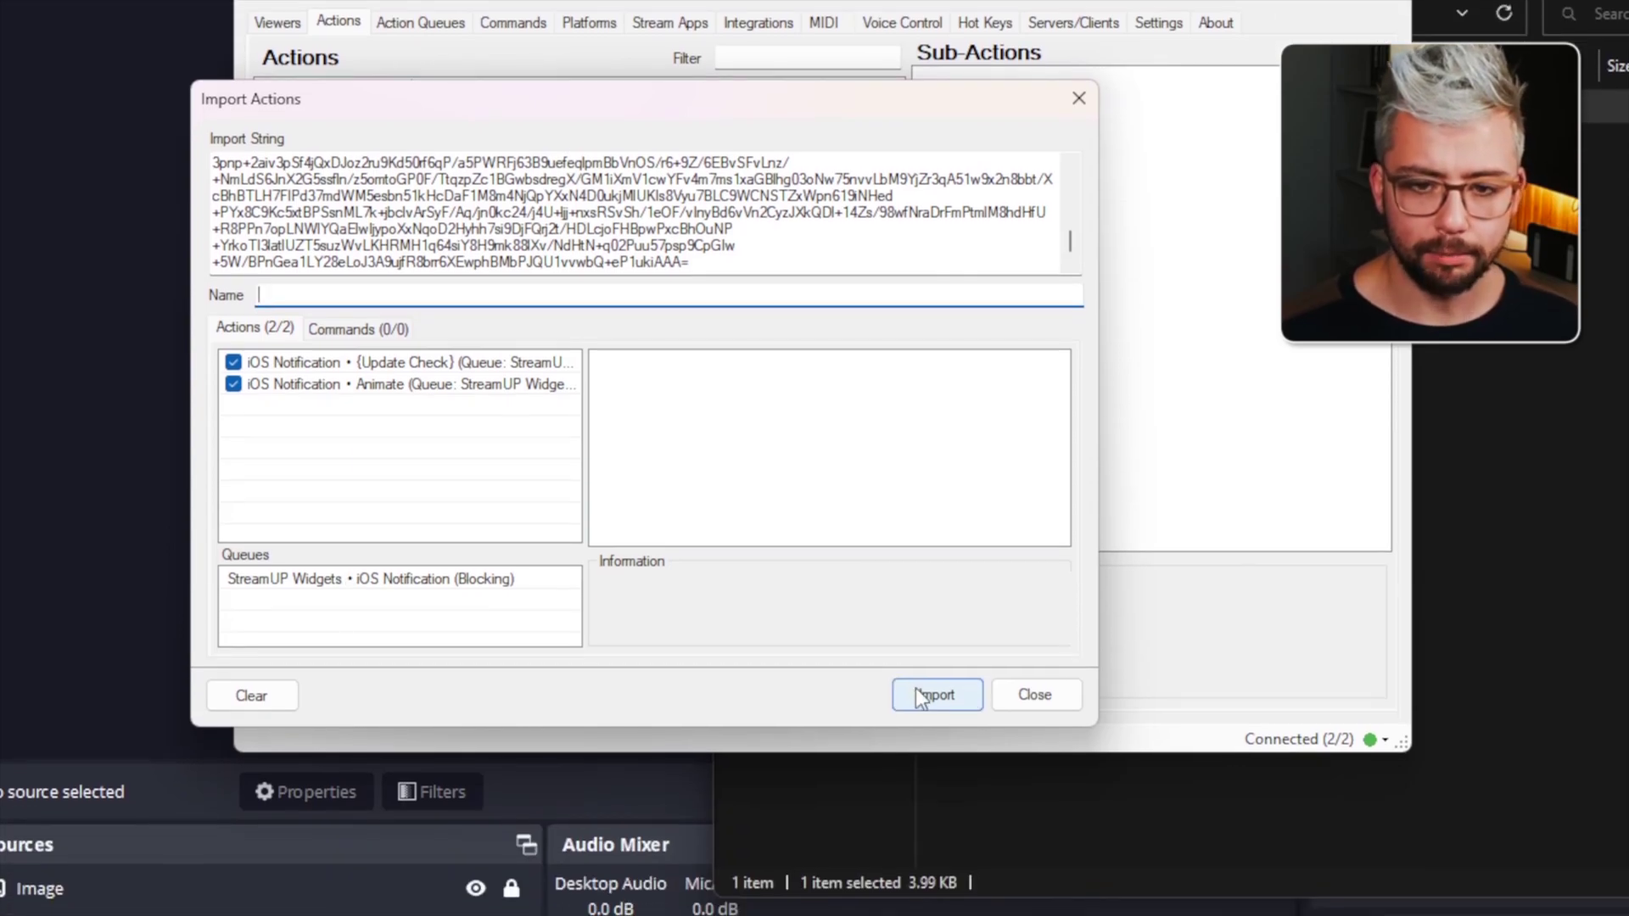
left_click(918, 693)
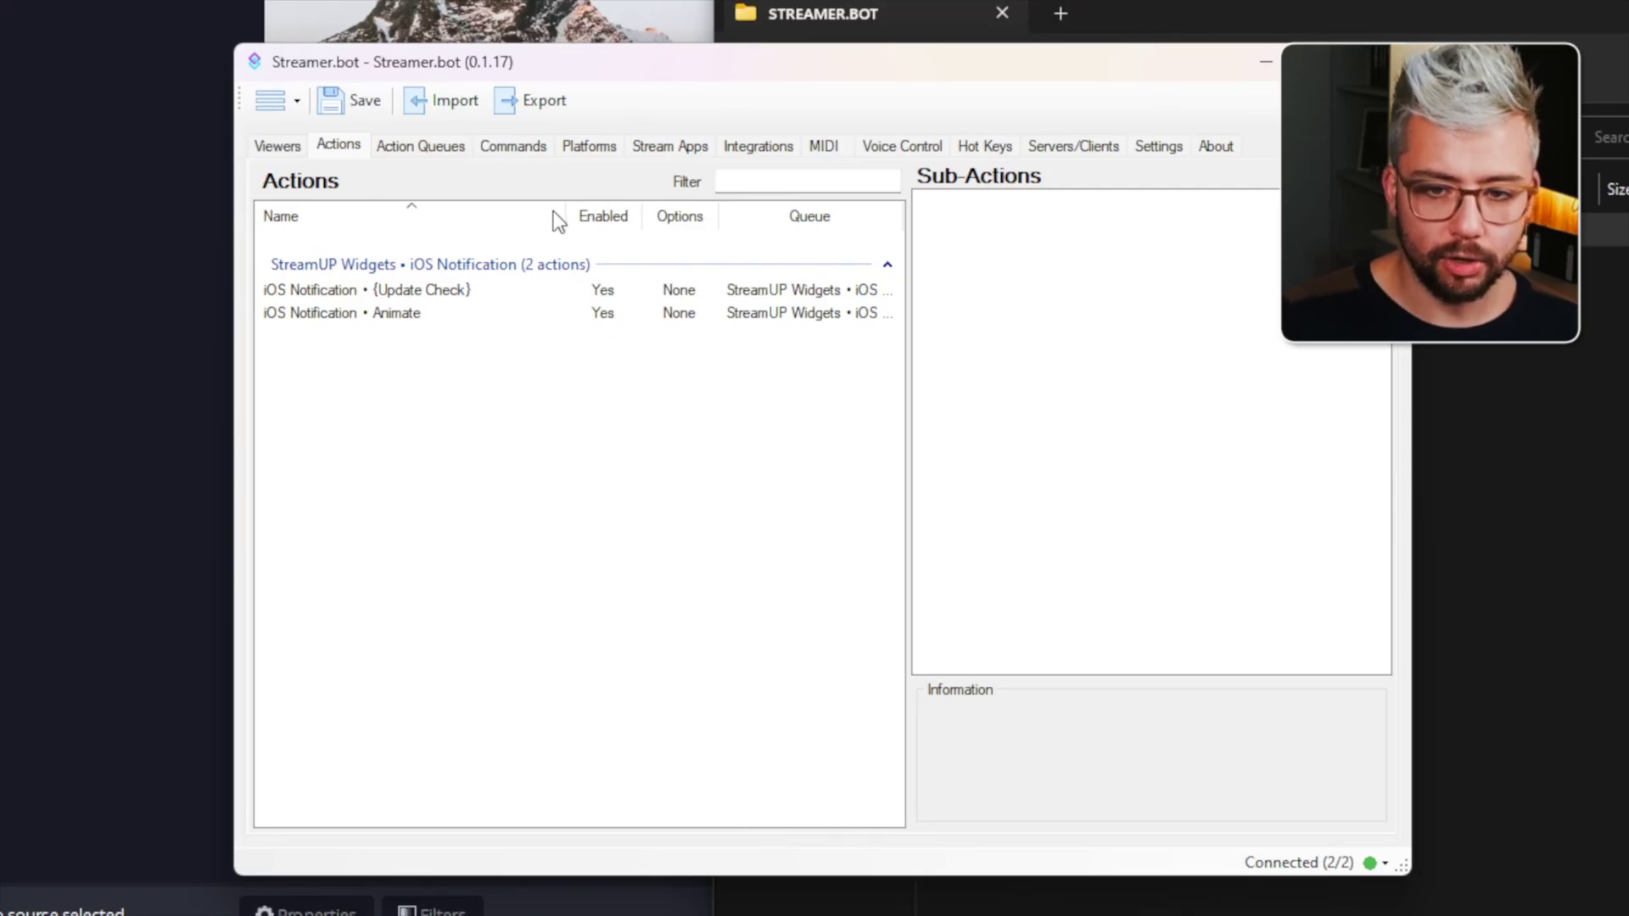
Assign iOS Notification • Animate to the First Words event under Twitch General events.
left_click(589, 148)
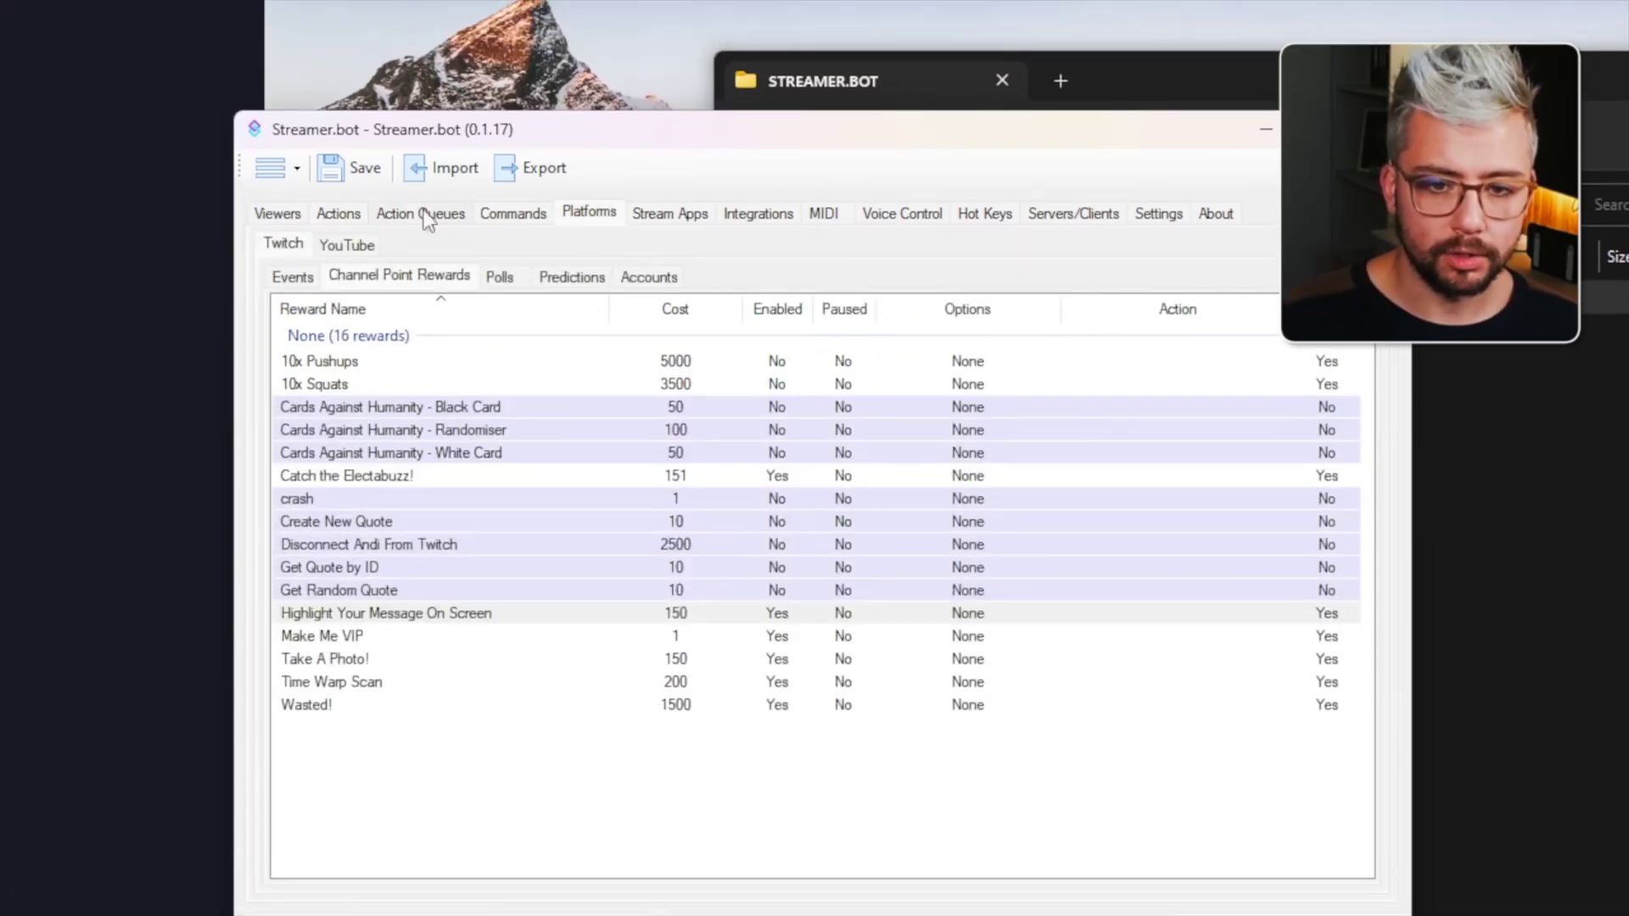
left_click(293, 276)
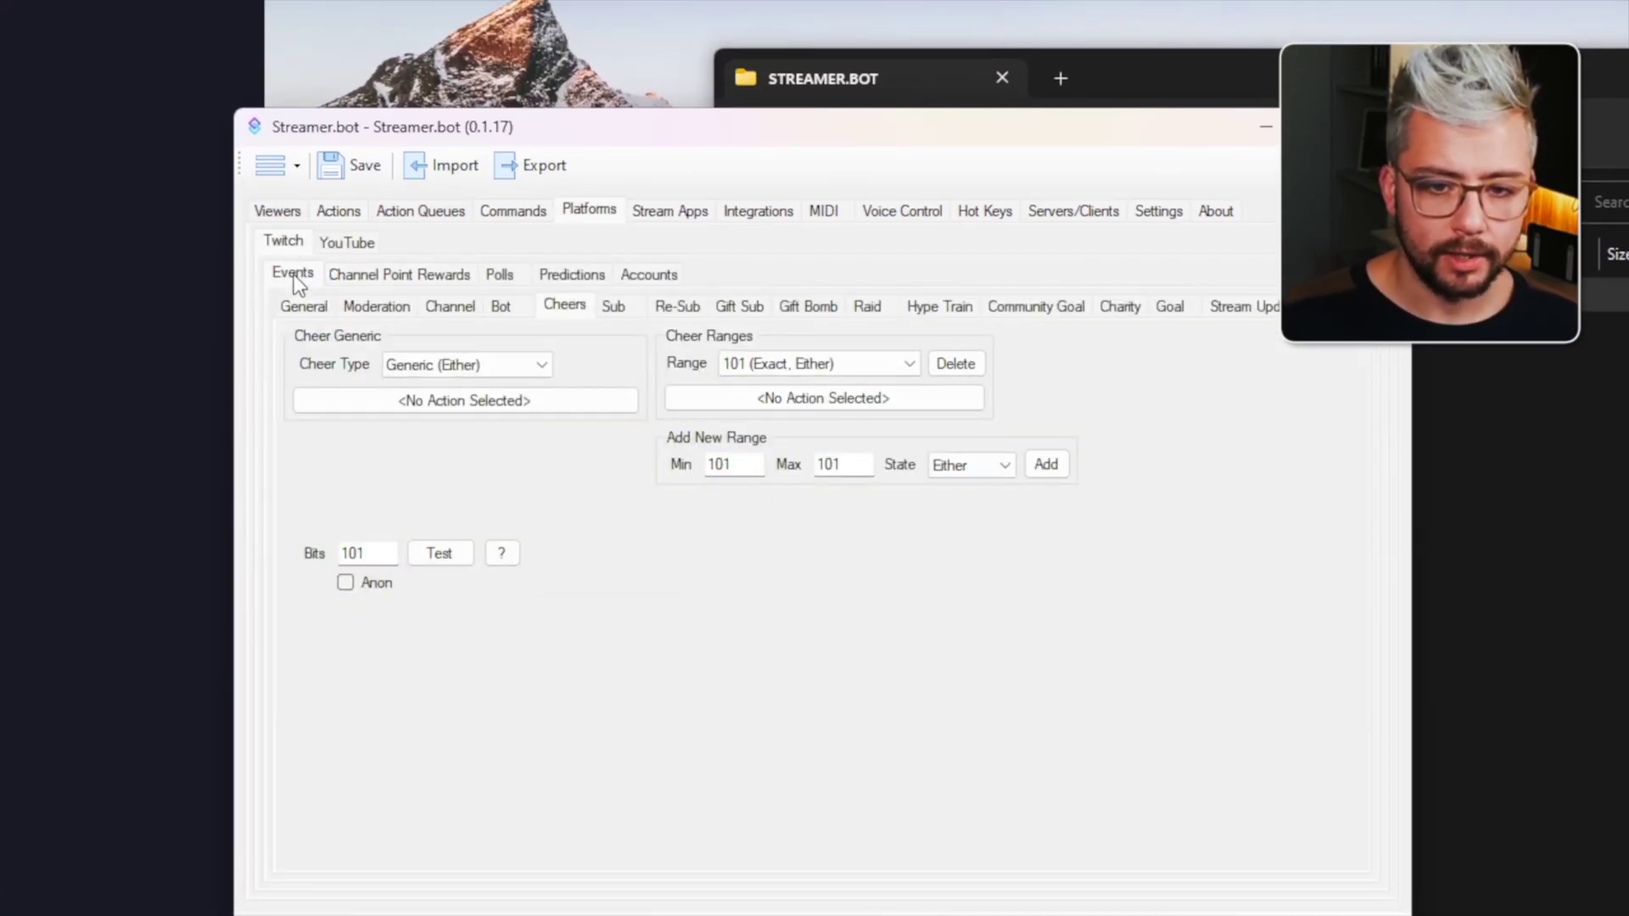
left_click(302, 307)
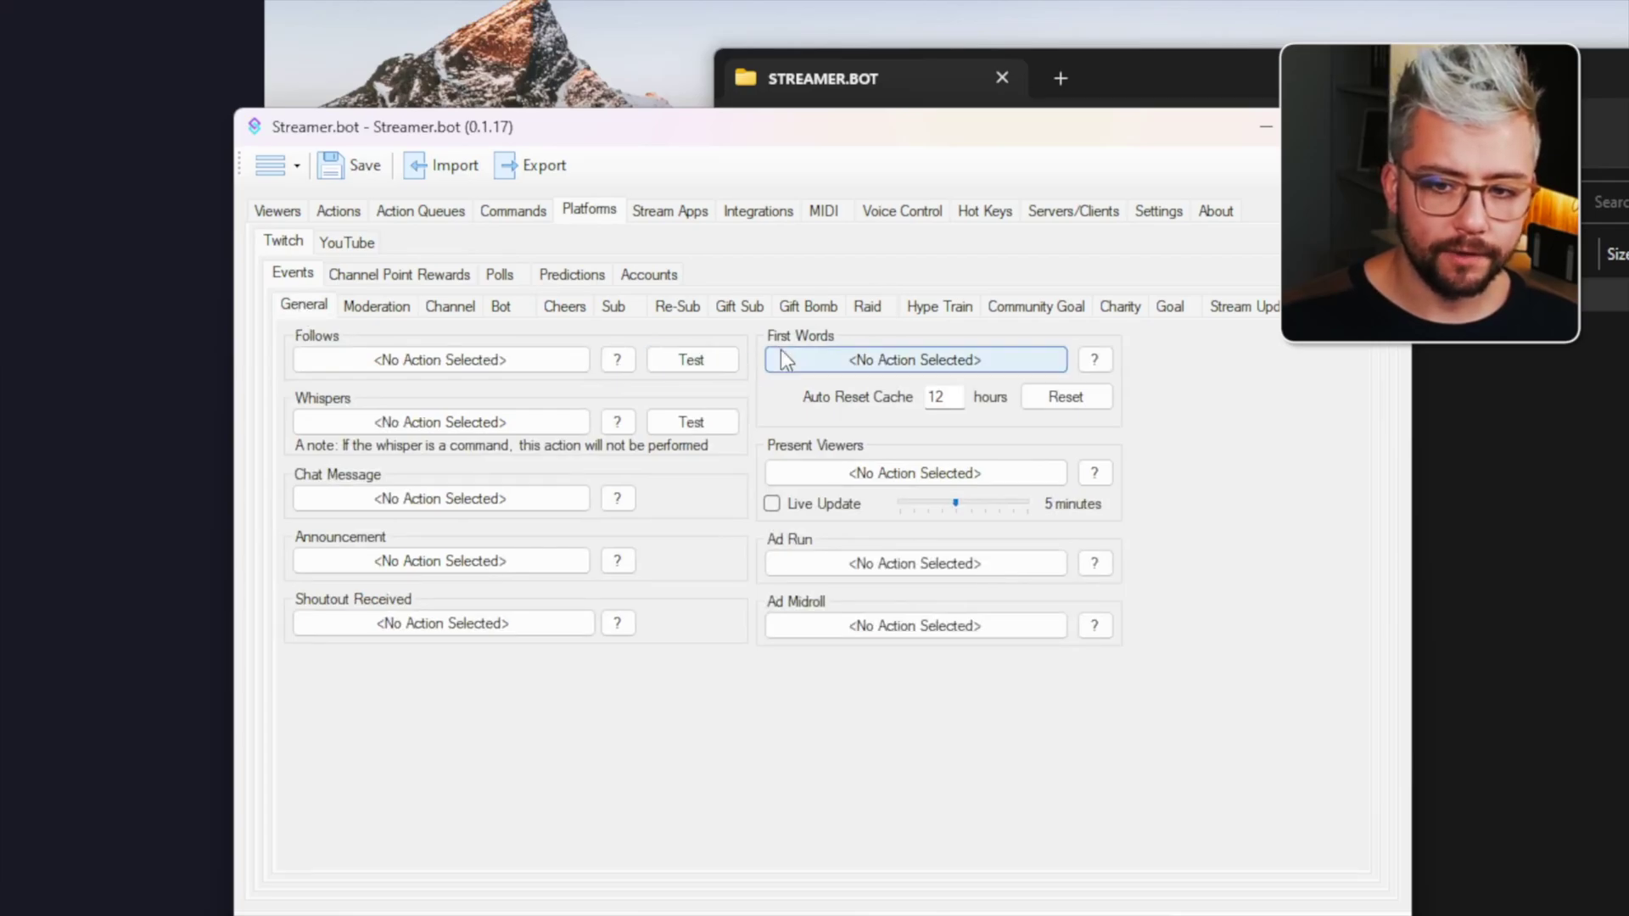
left_click(857, 359)
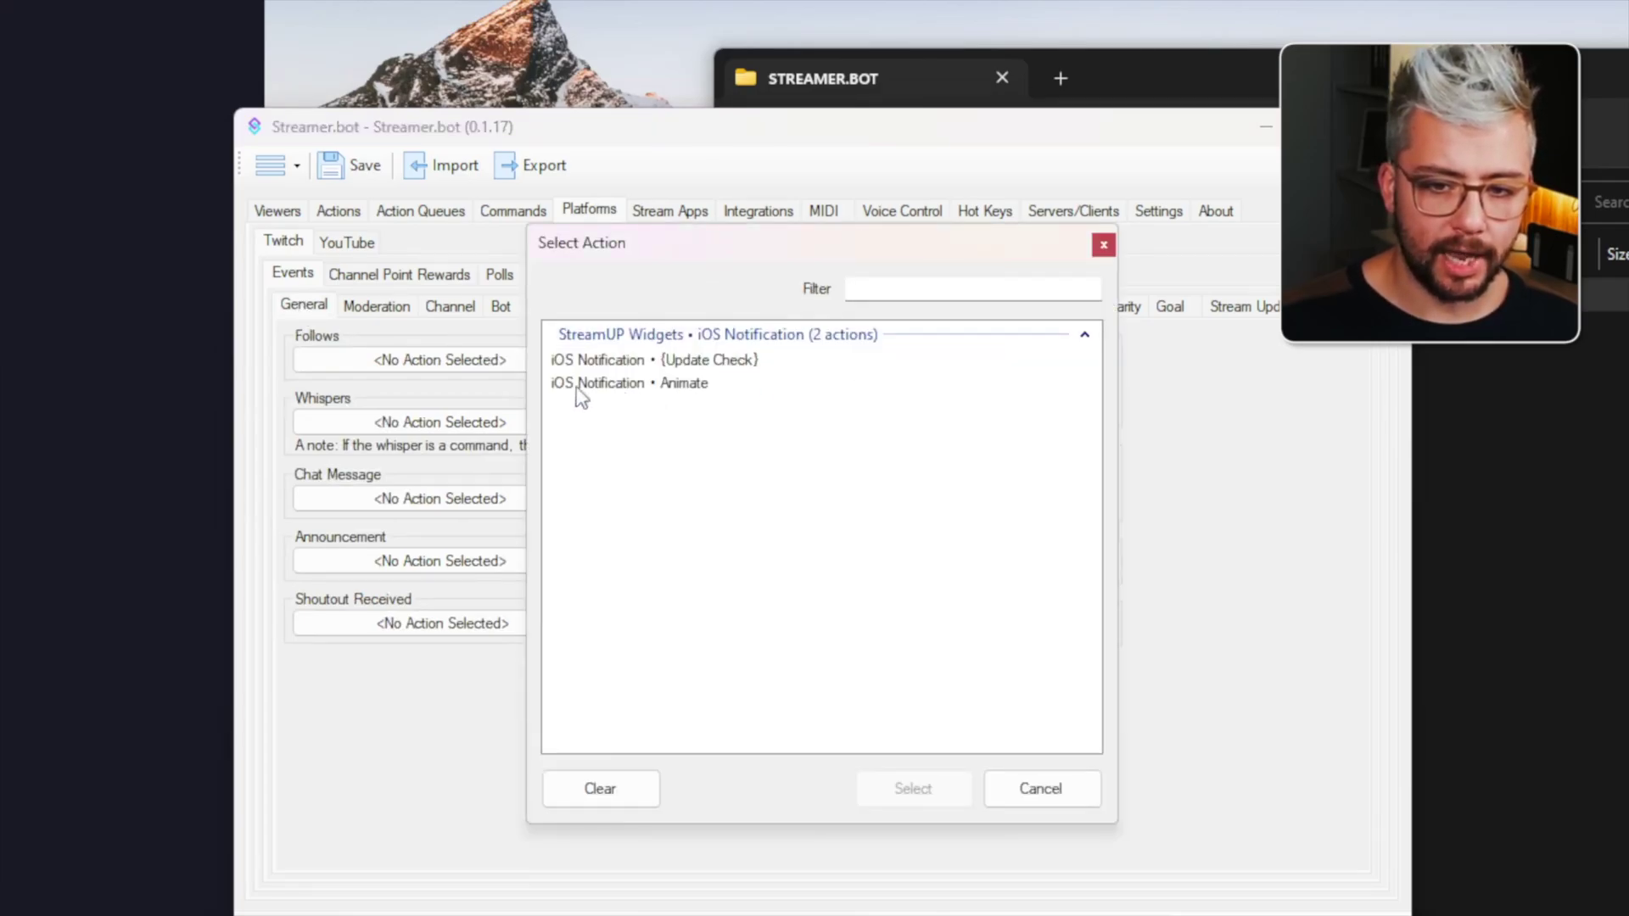
double_click(684, 383)
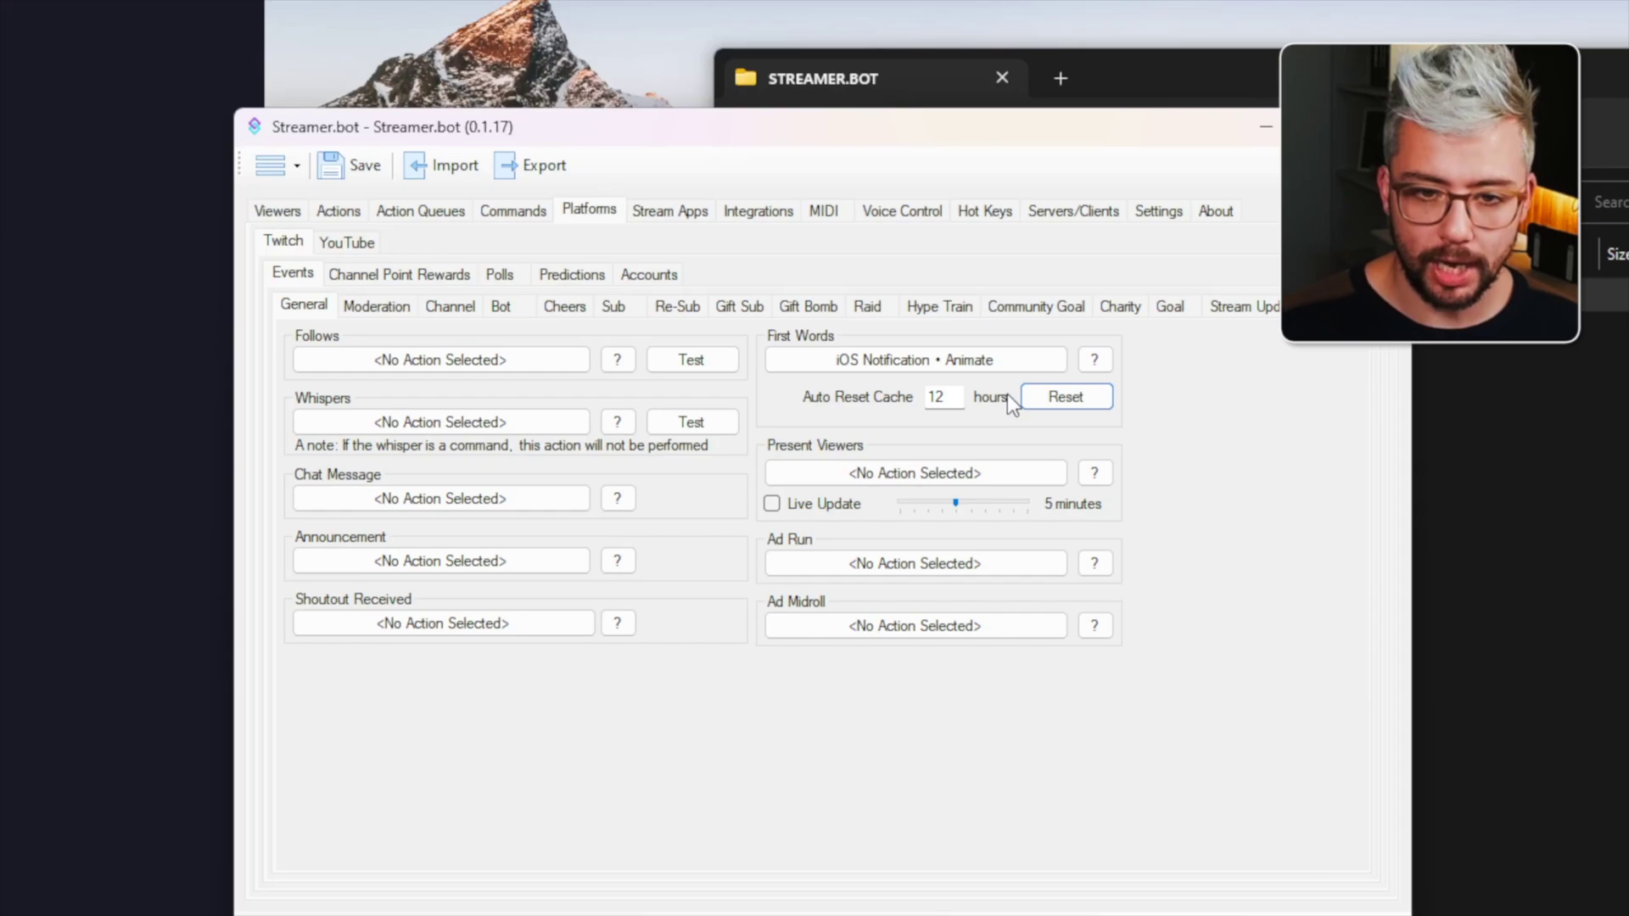
Confirm the Animate action's CUSTOMISE STYLE iOSMessageStyle argument stays set to Dark.
left_click(339, 212)
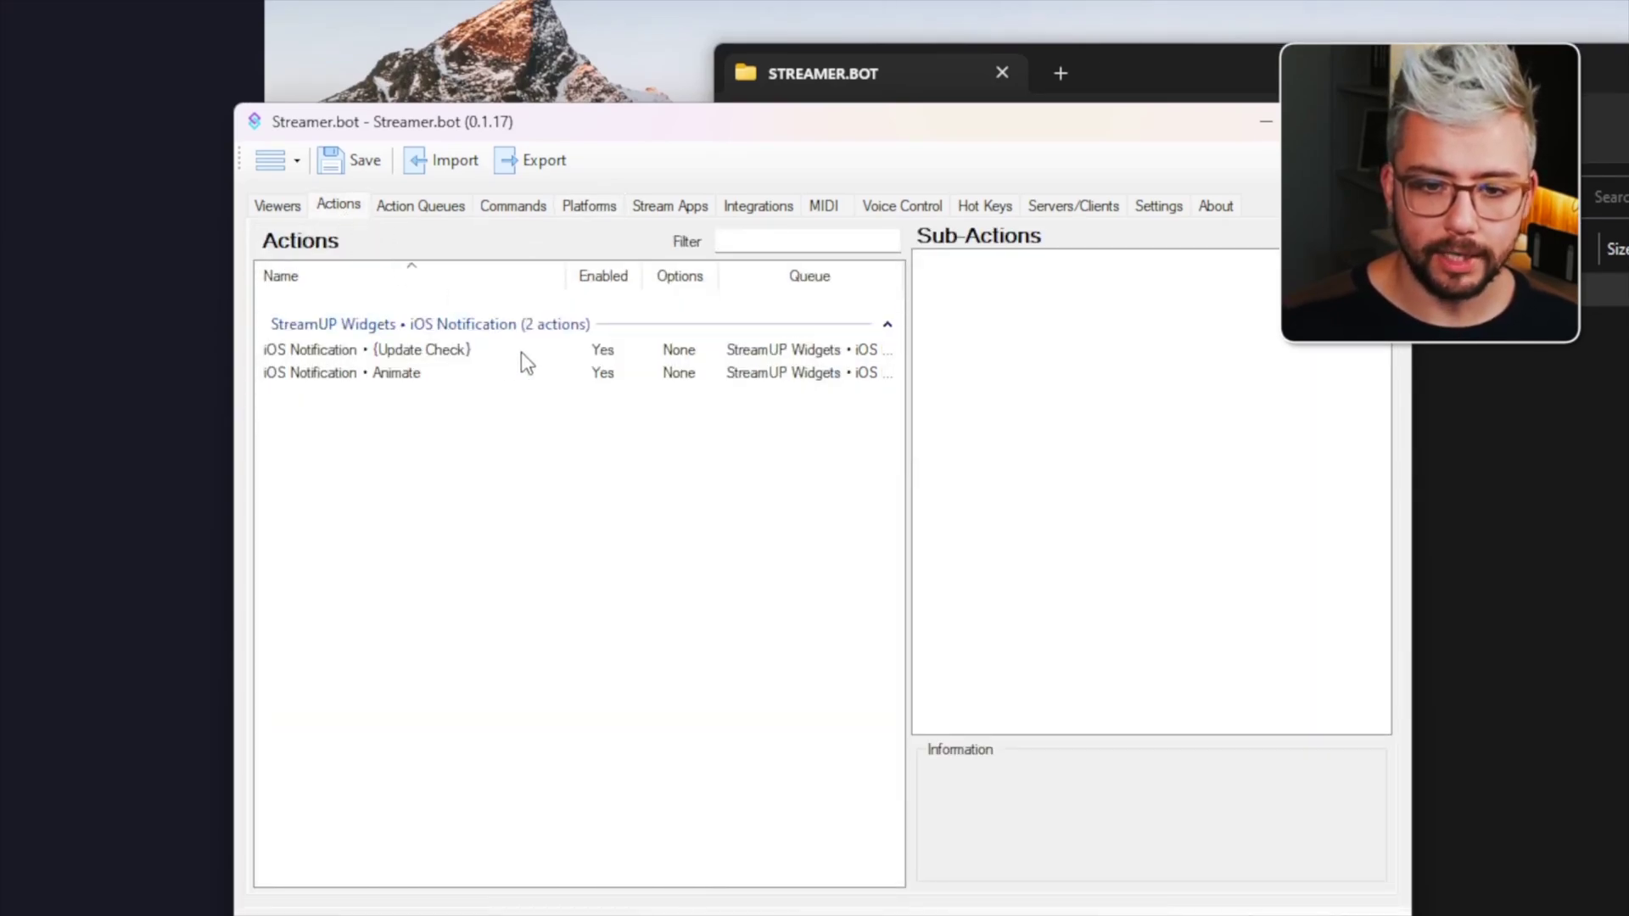
left_click(416, 380)
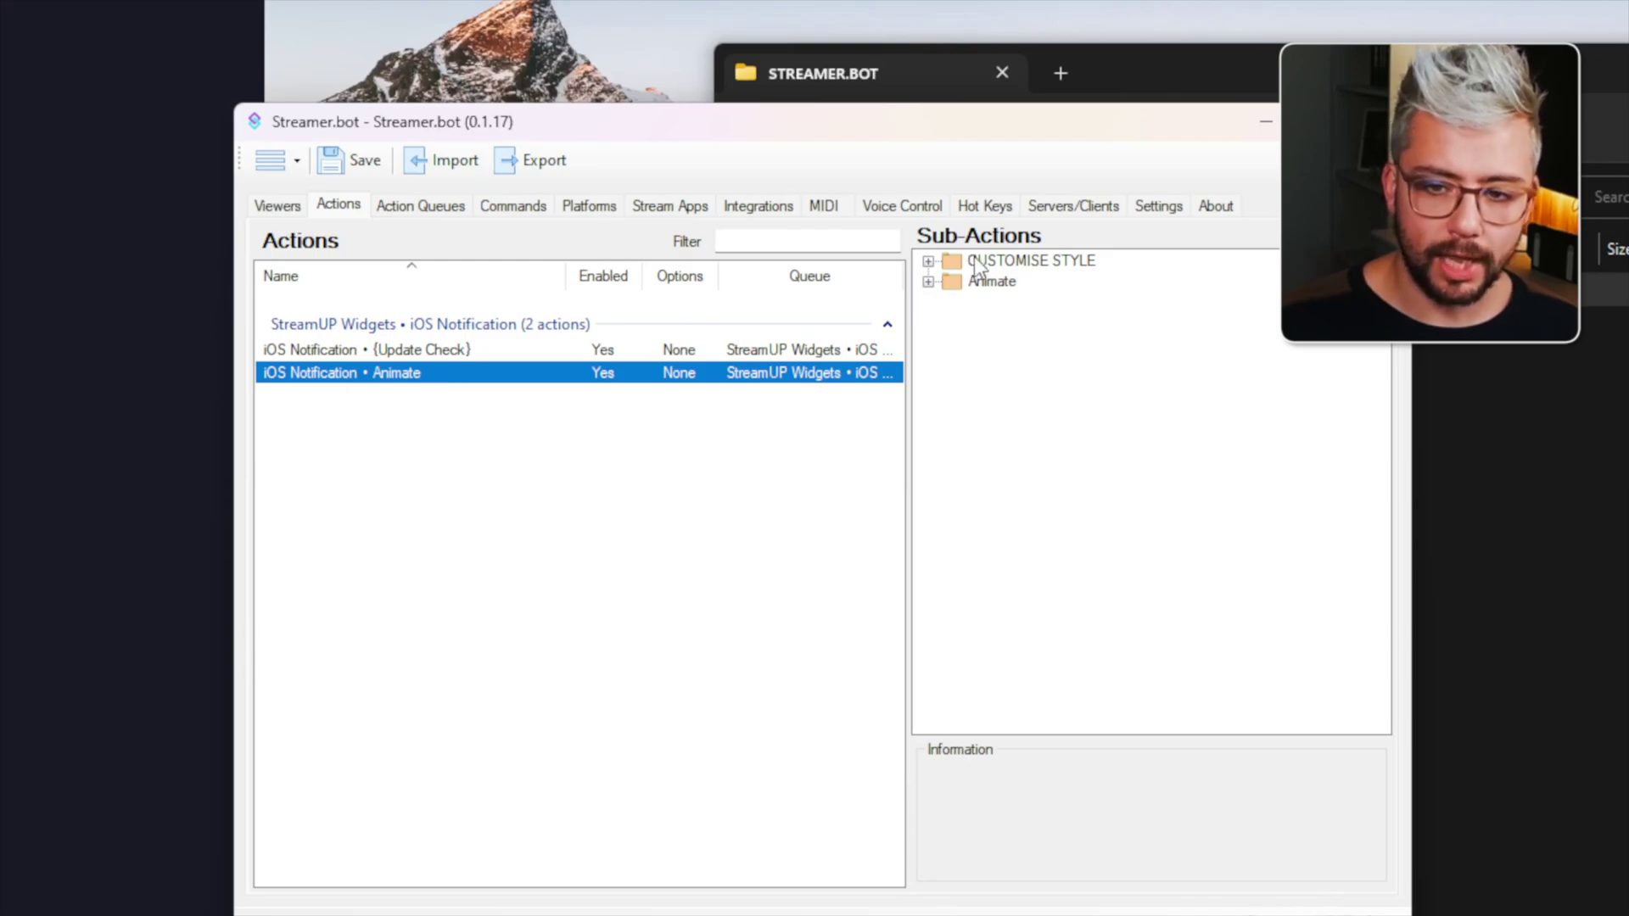
left_click(928, 262)
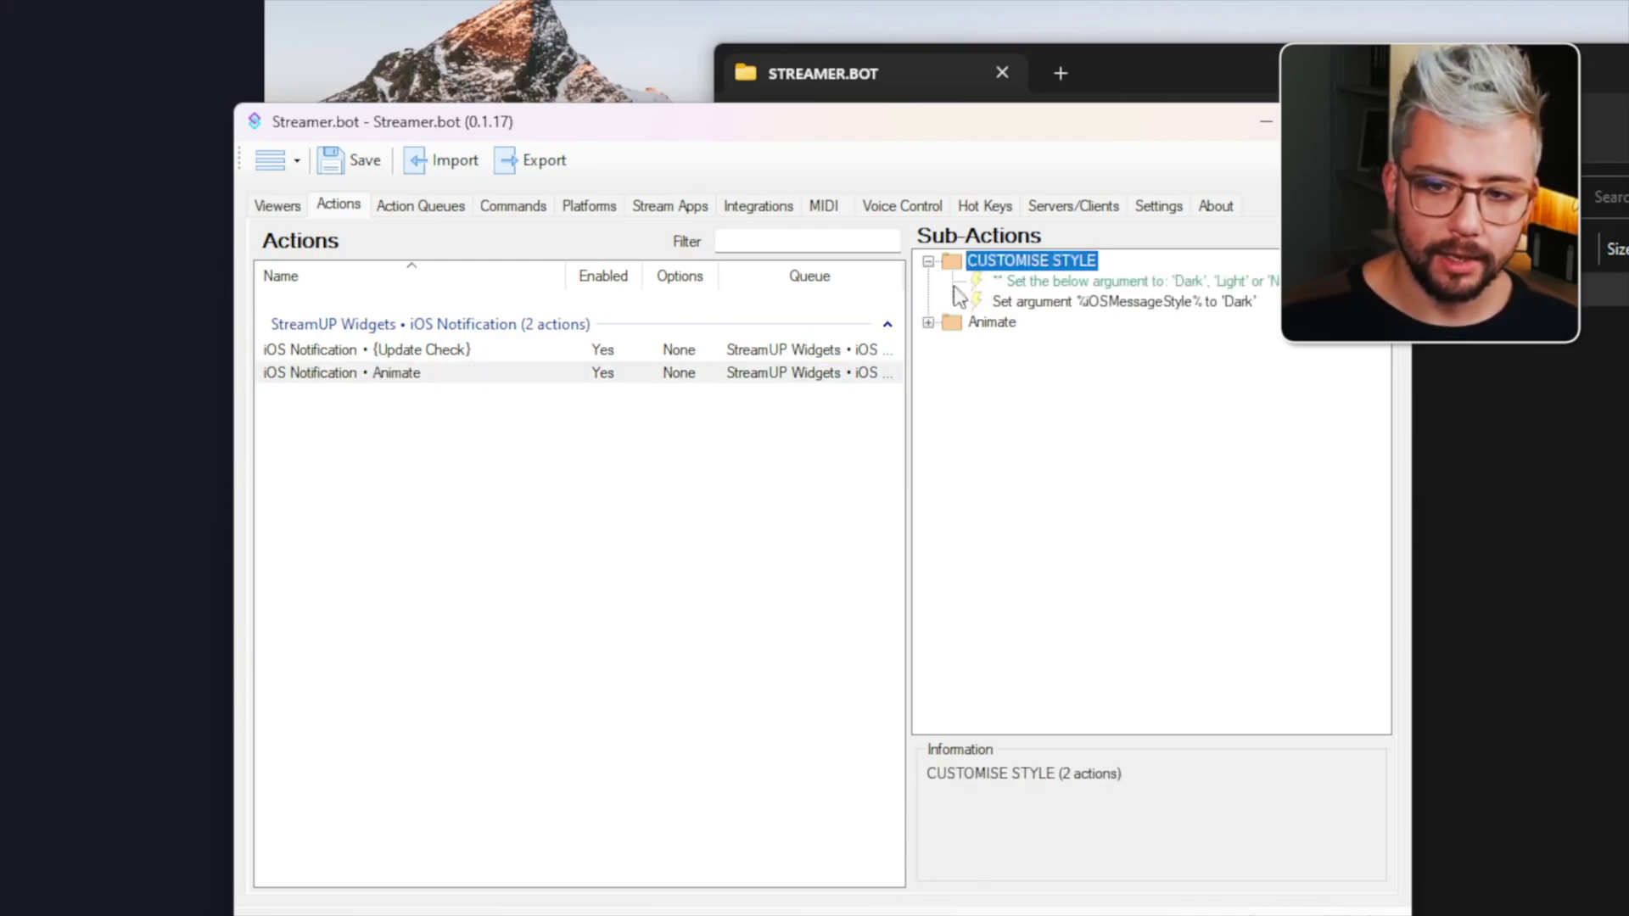
left_click(1187, 301)
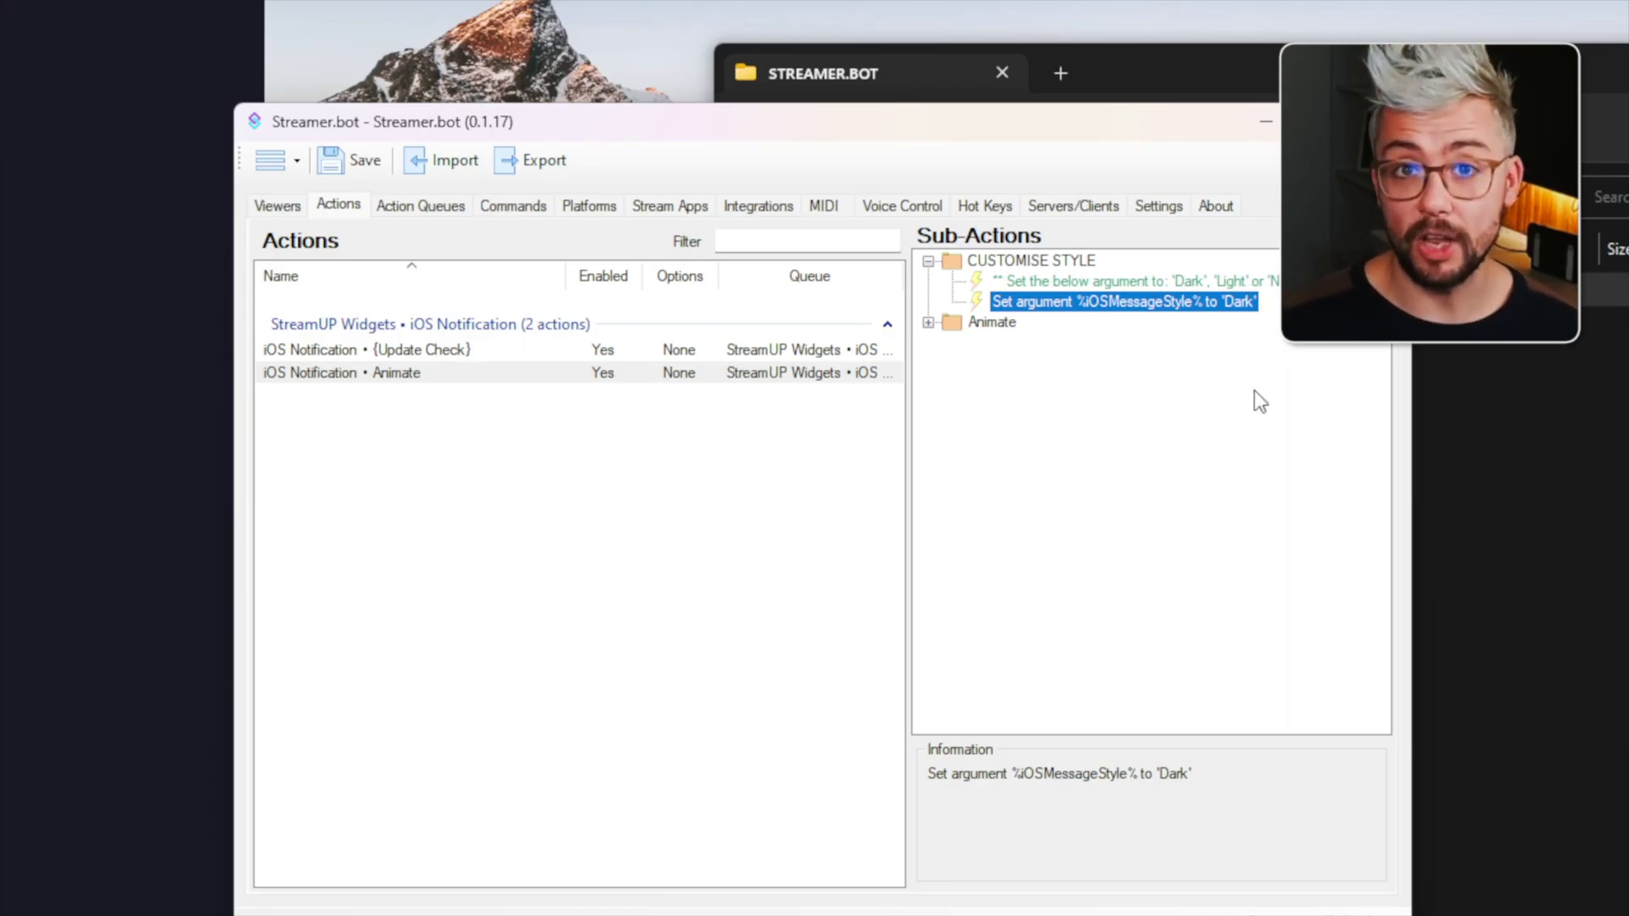
double_click(1199, 307)
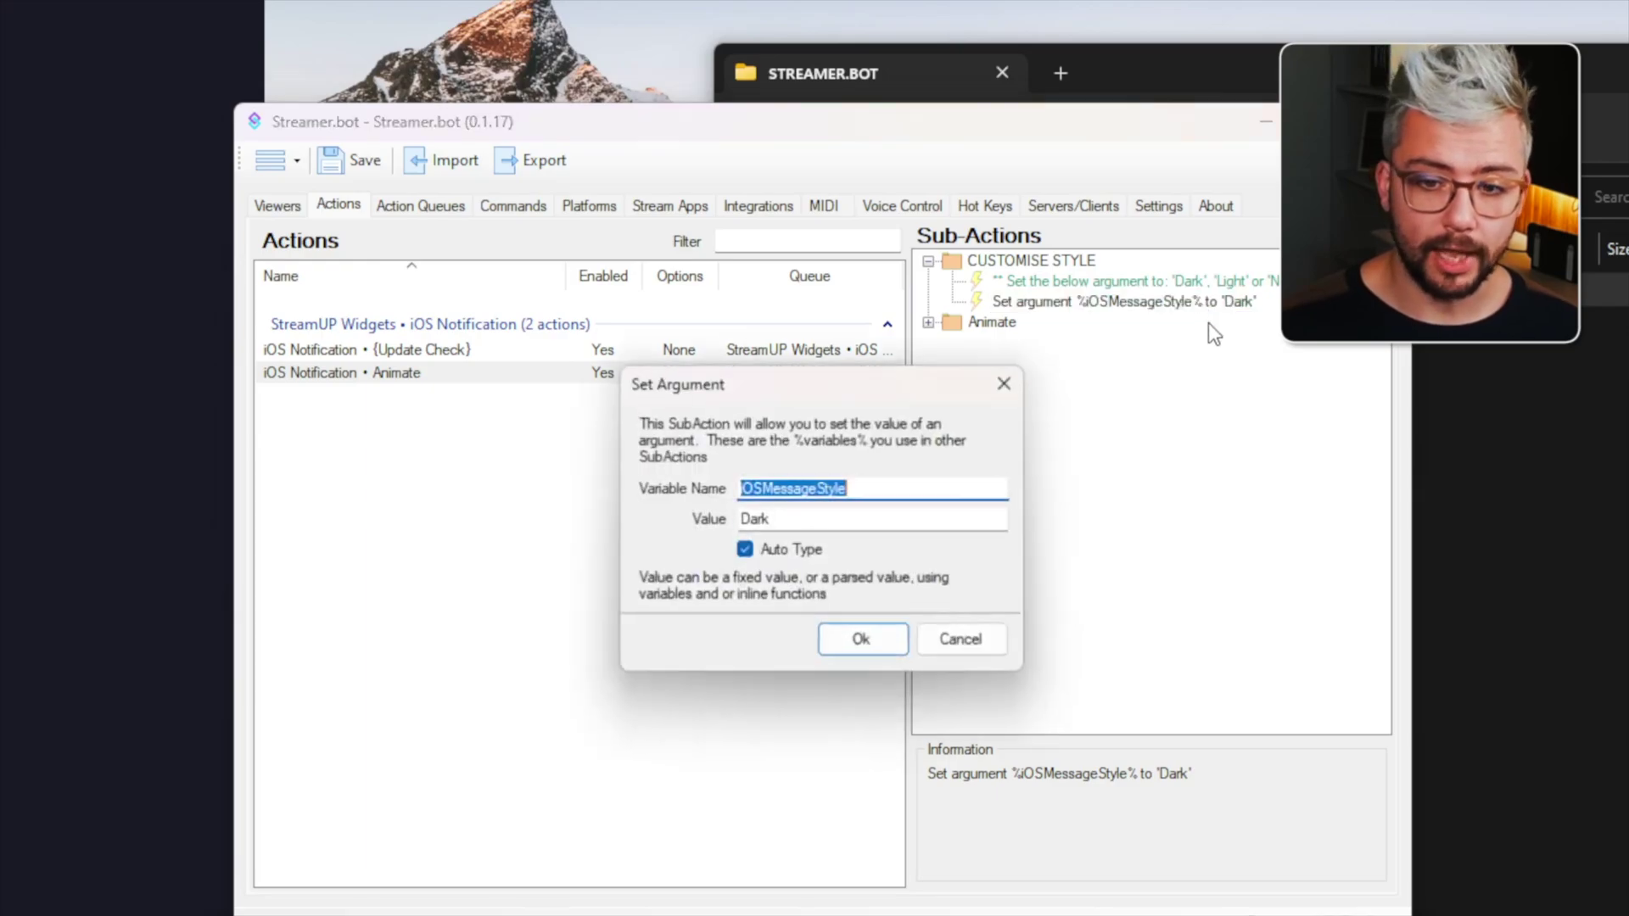
key("Tab")
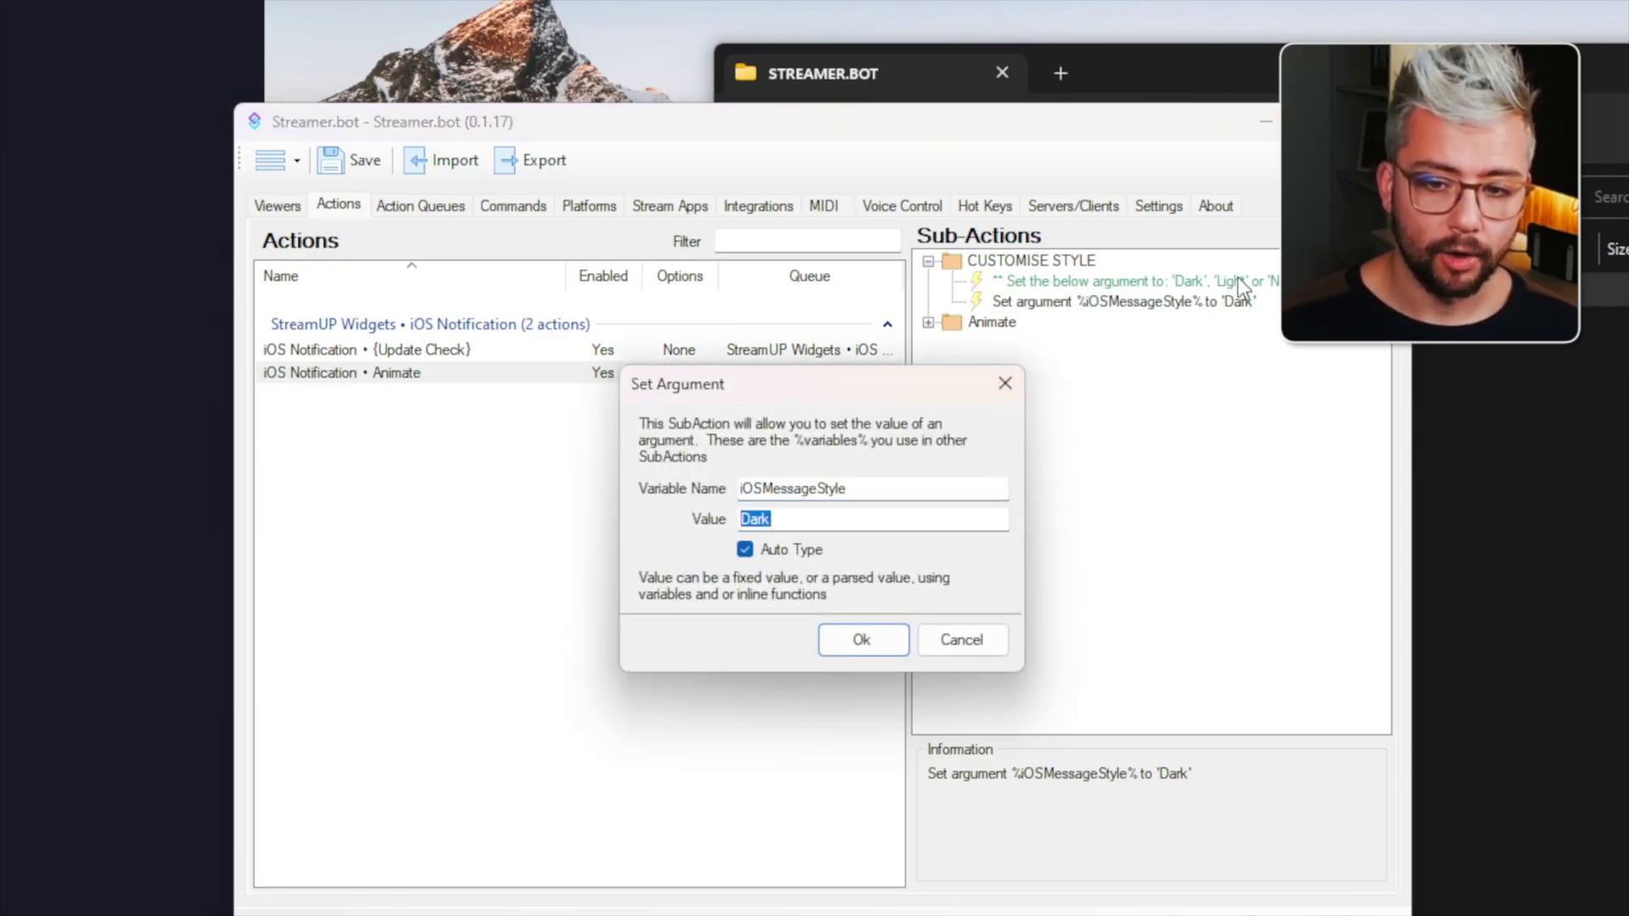
left_click(848, 643)
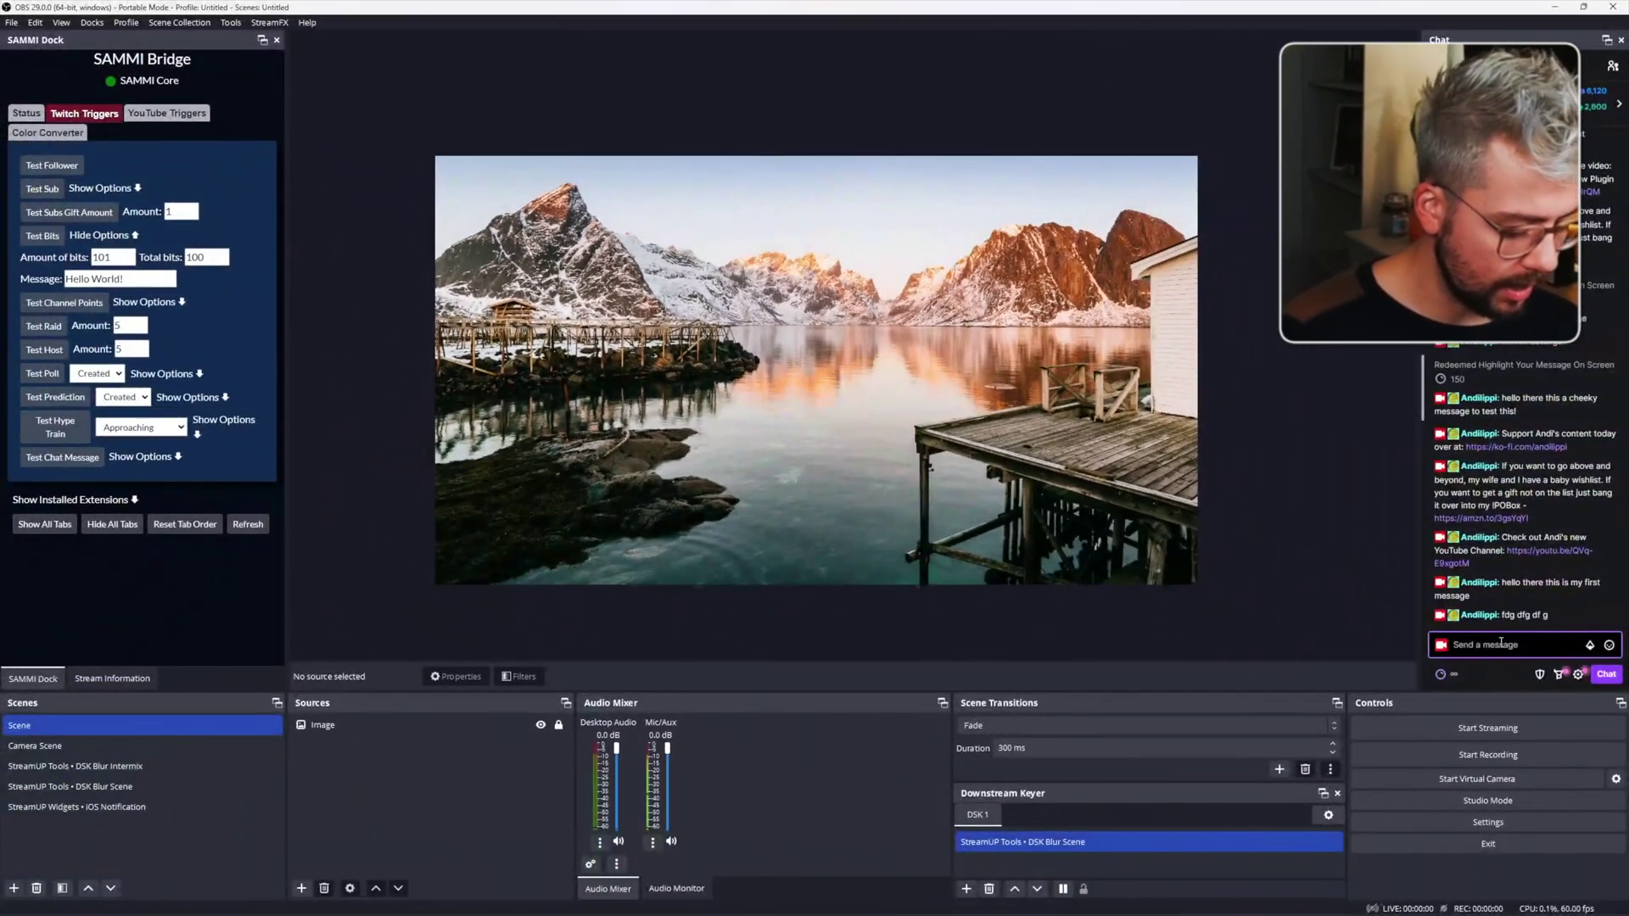
Send 'Hello there youtube! Don't forget to subscribe!' in chat to trigger the notification.
left_click(1500, 642)
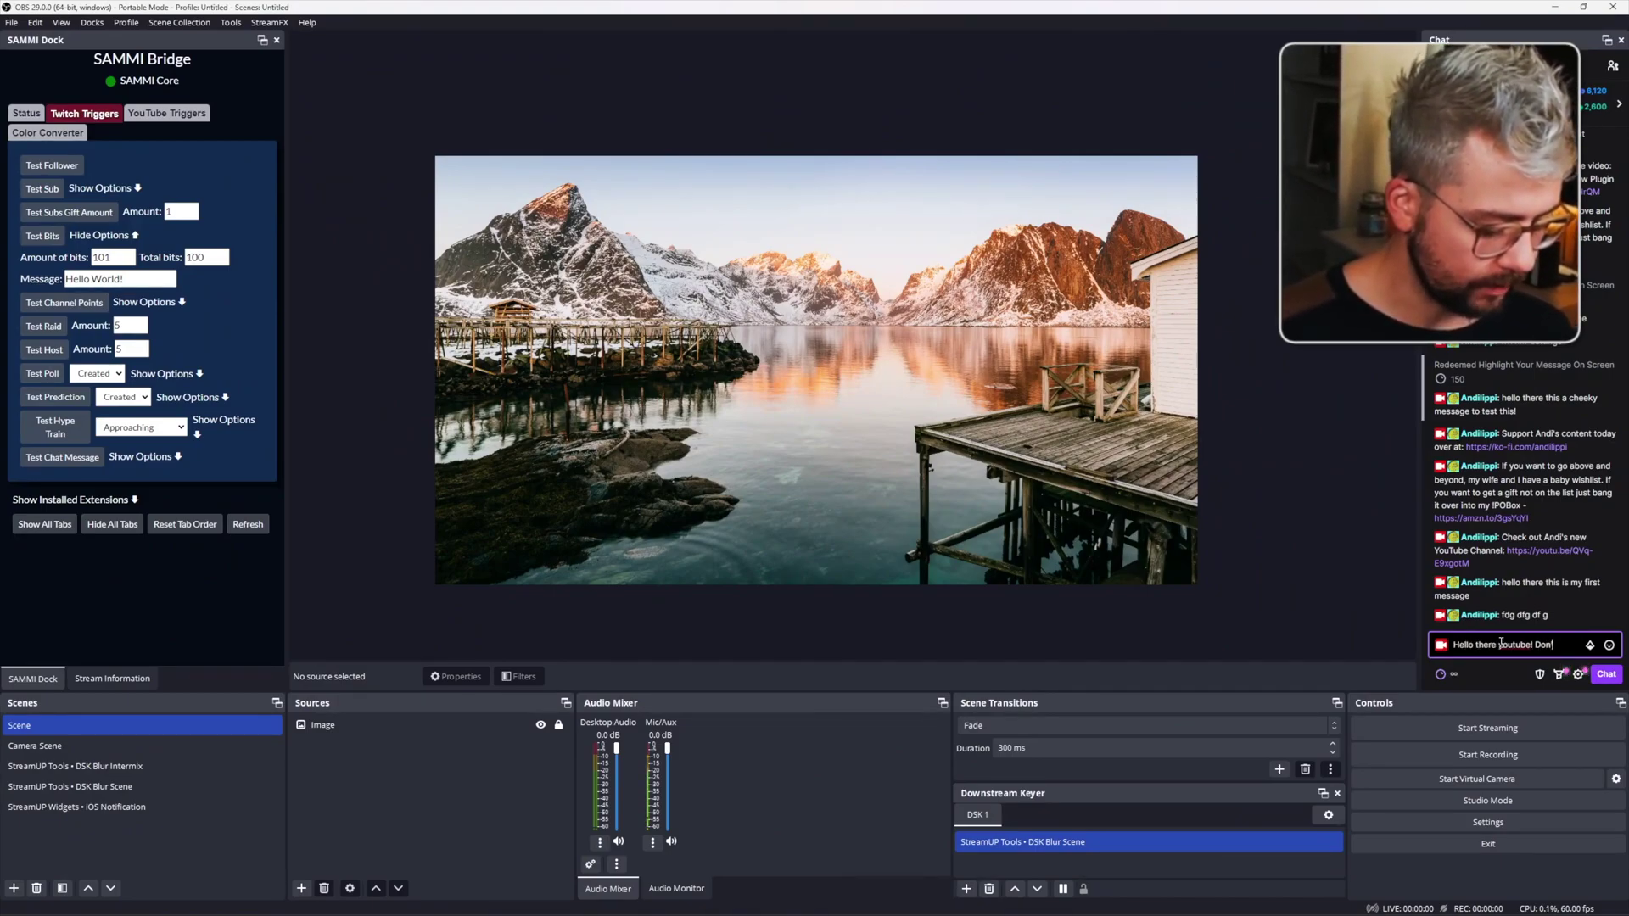
type("Hello there youtube! Don't forget to sub")
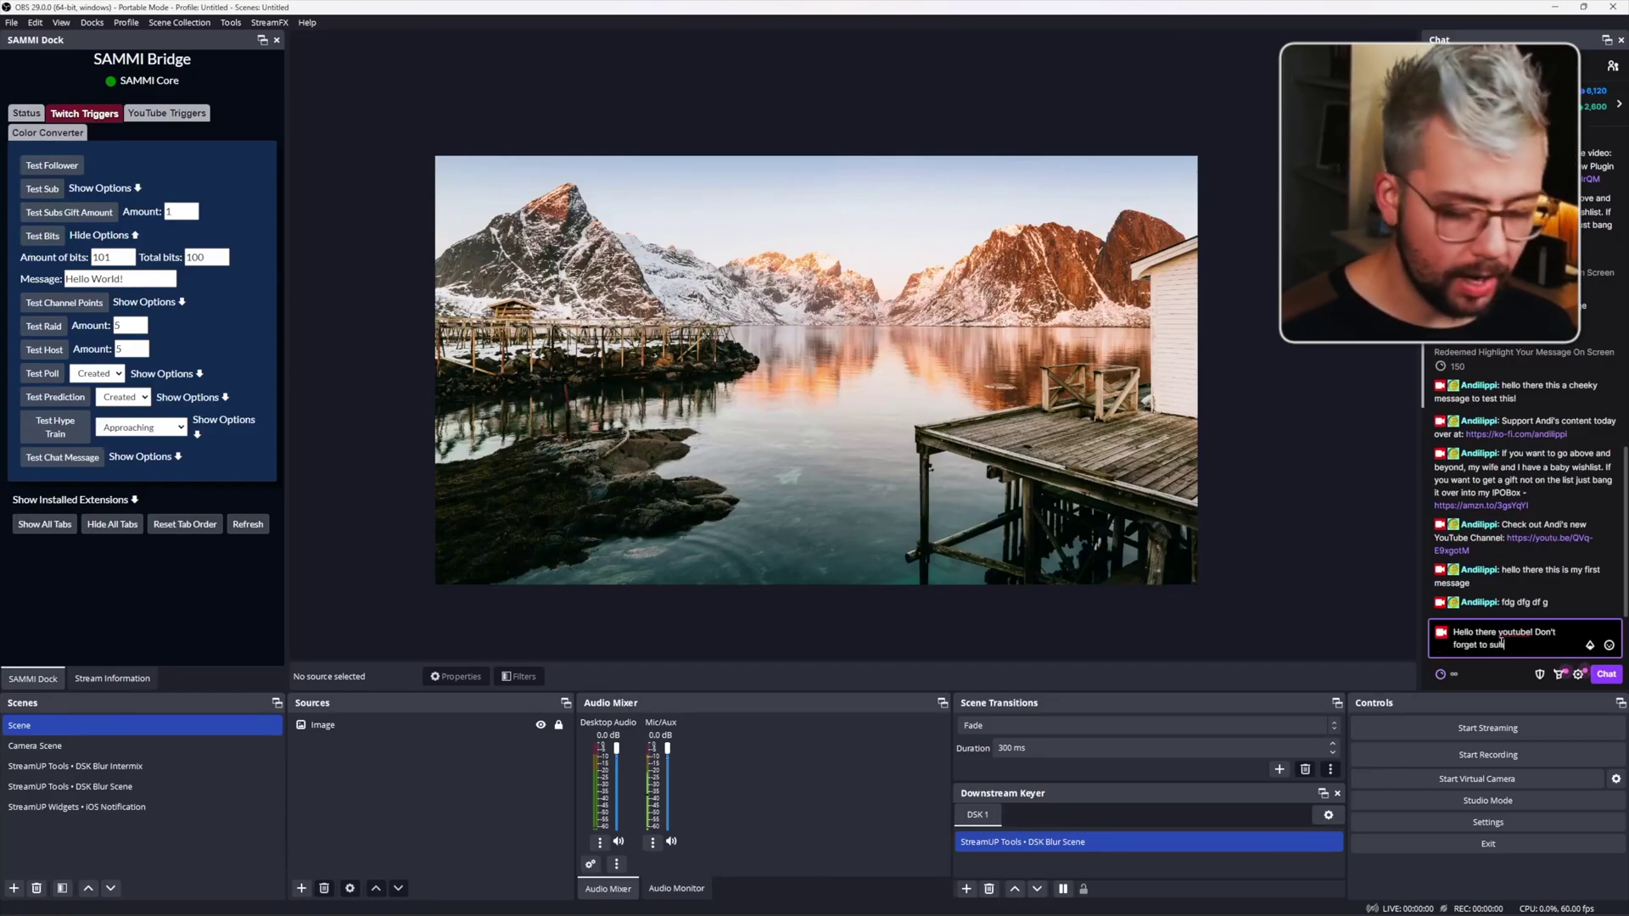
type("scribe!")
key("Return")
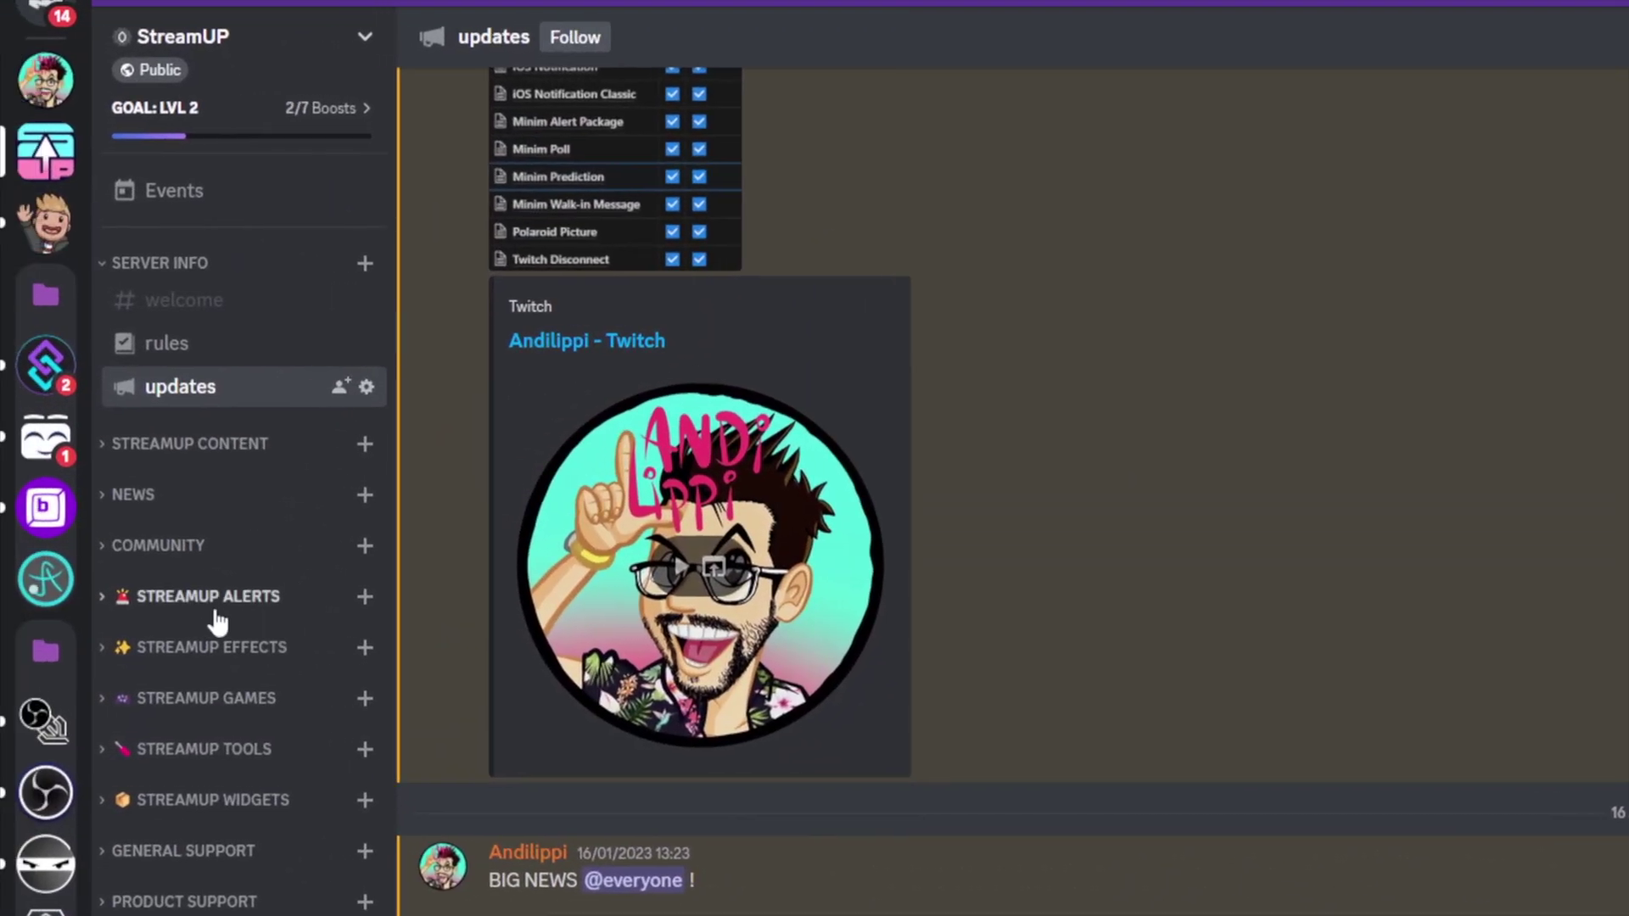
Expand the STREAMUP ALERTS category and select the final-fantasy-vii-alerts forum channel.
left_click(185, 599)
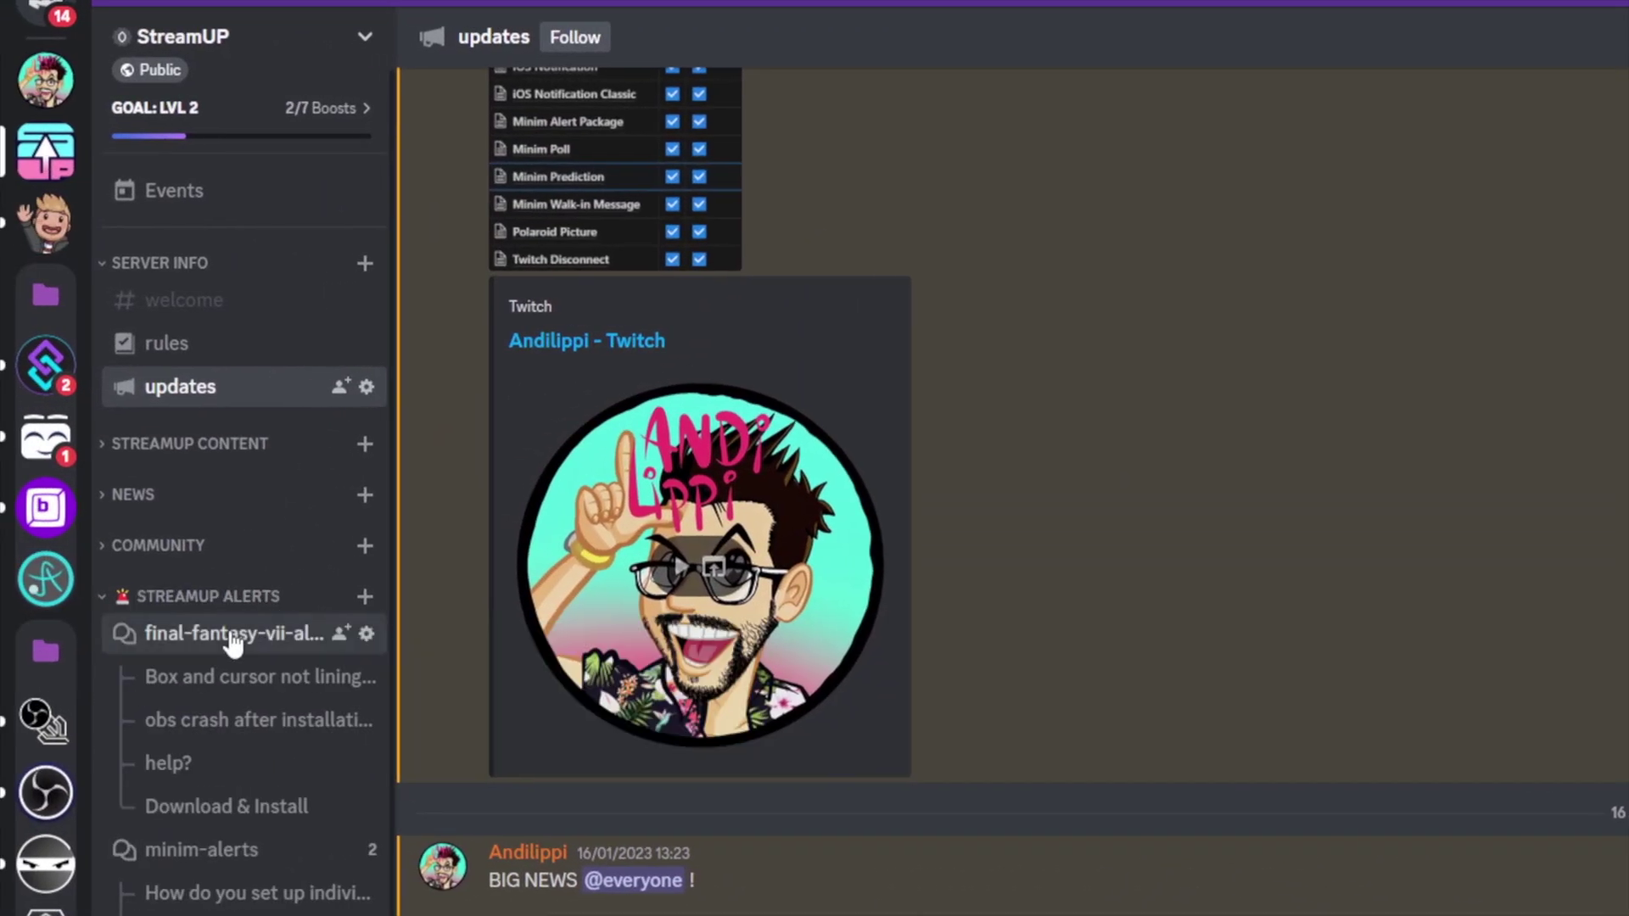
left_click(335, 638)
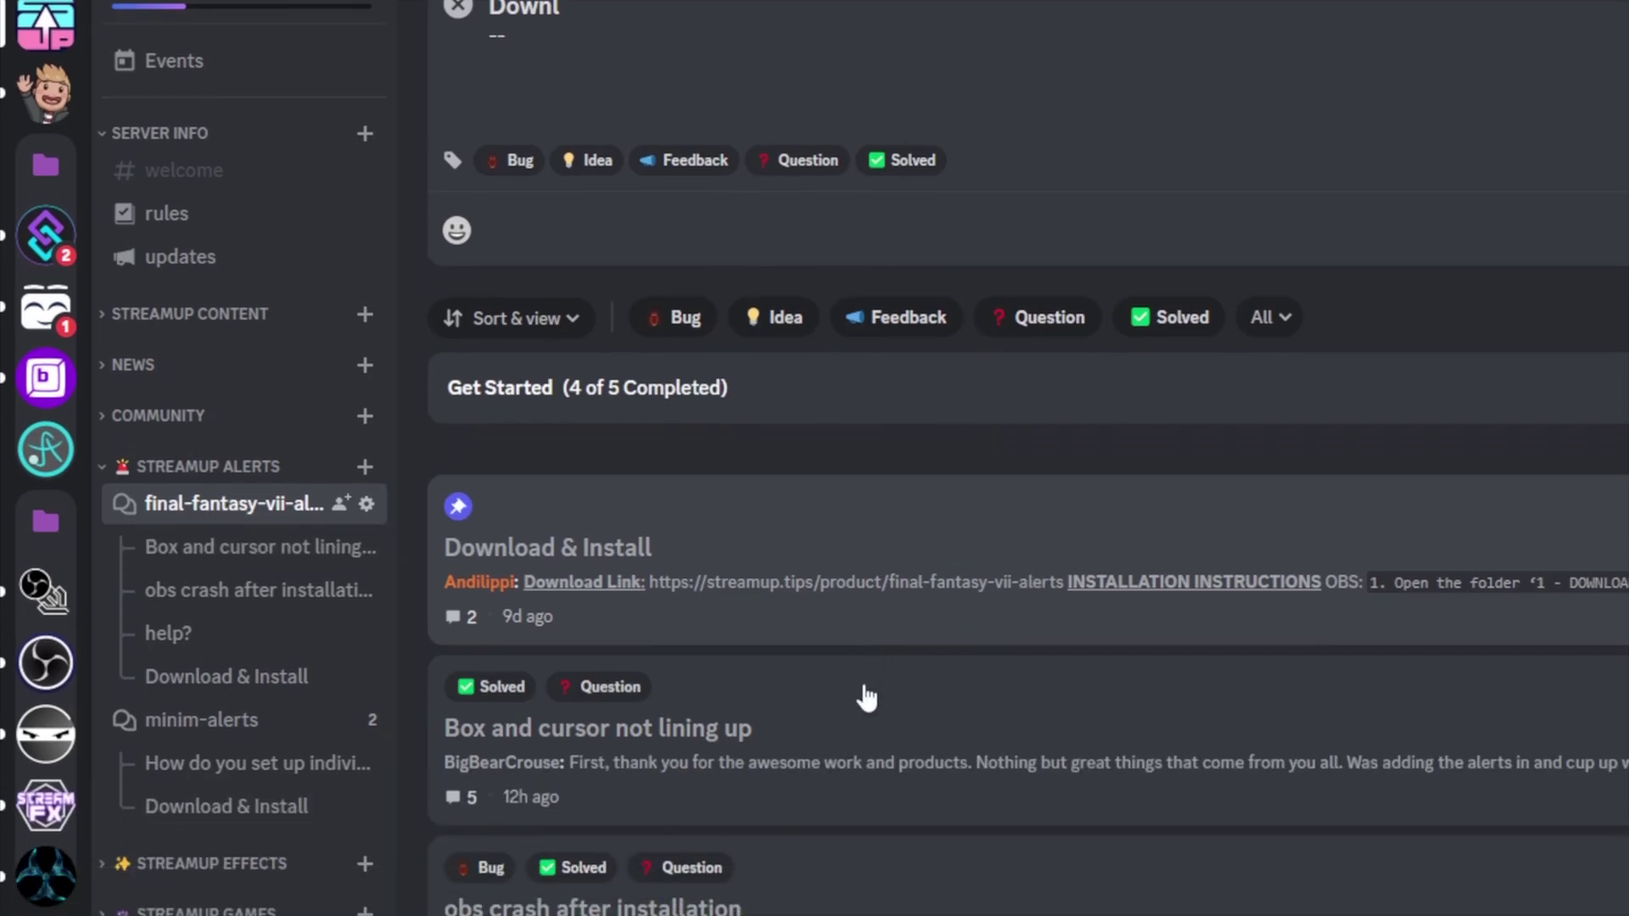